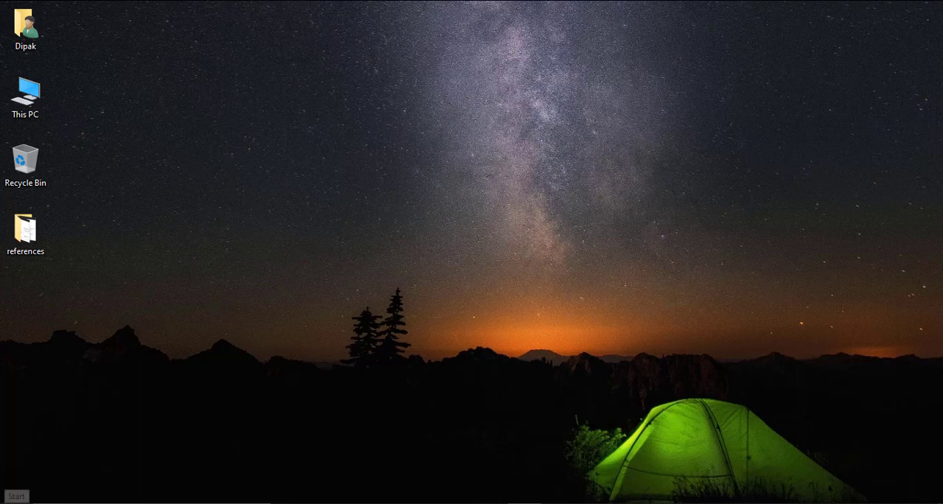
Step: Launch Cisco Packet Tracer and place two 2911 routers side by side, well apart, in the upper part of the logical workspace
click(15, 501)
click(184, 137)
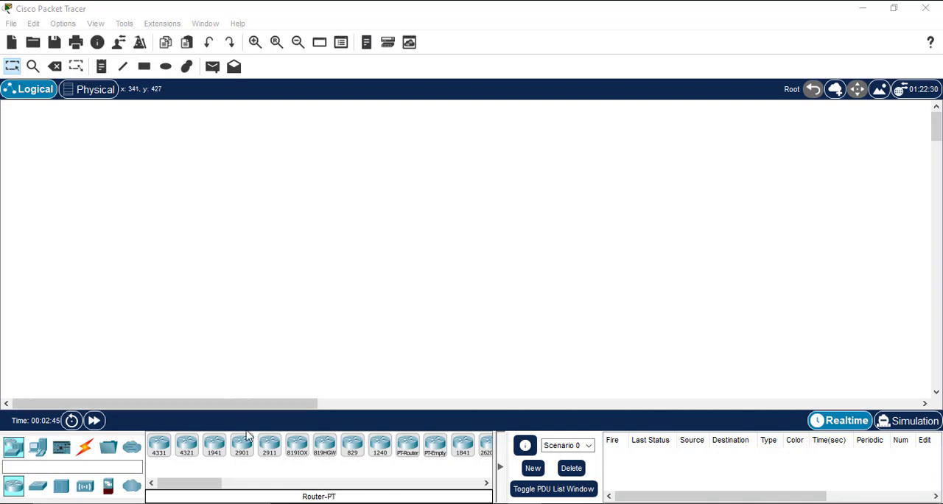
click(267, 445)
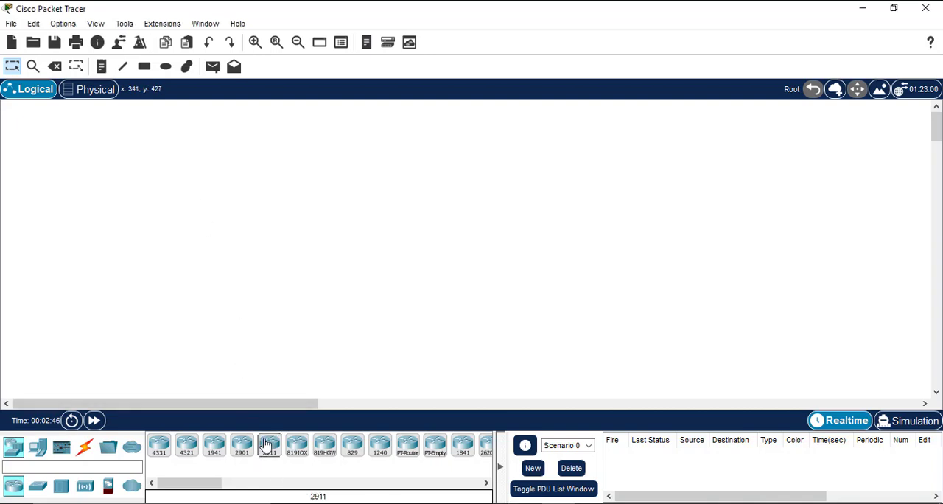
click(148, 149)
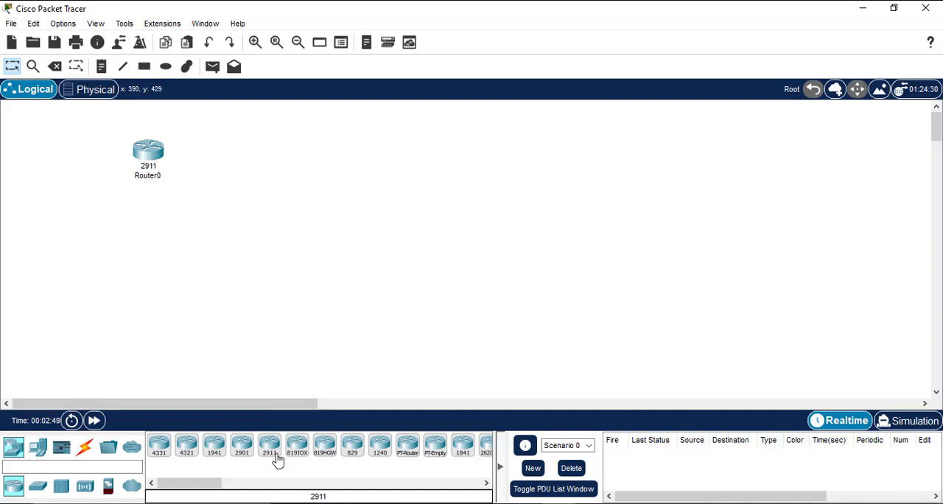
click(380, 156)
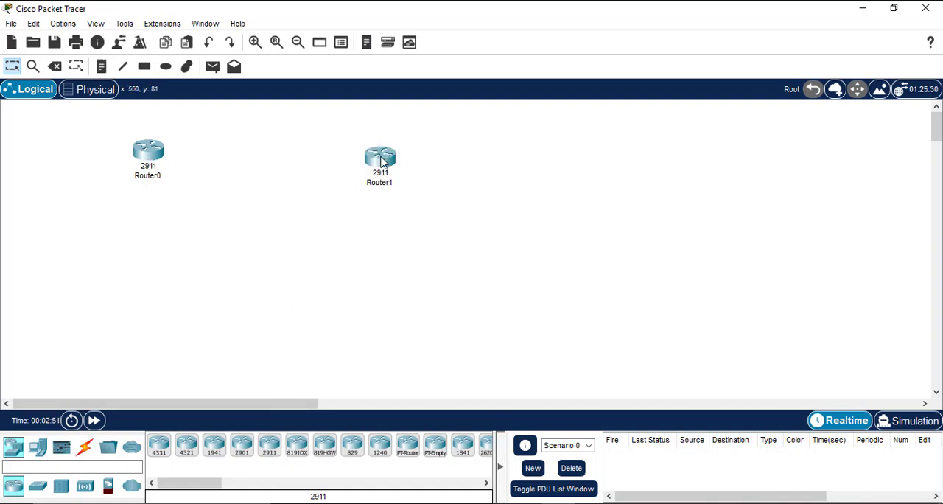
Step: Nudge Router1 upward and Router0 outward so both routers sit at about the same height with a wider gap between them
drag(381, 163, 391, 146)
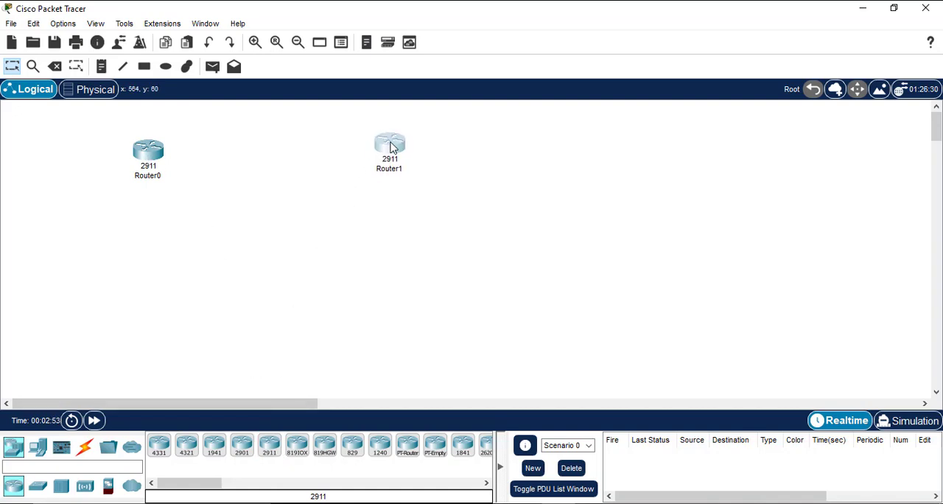
click(339, 203)
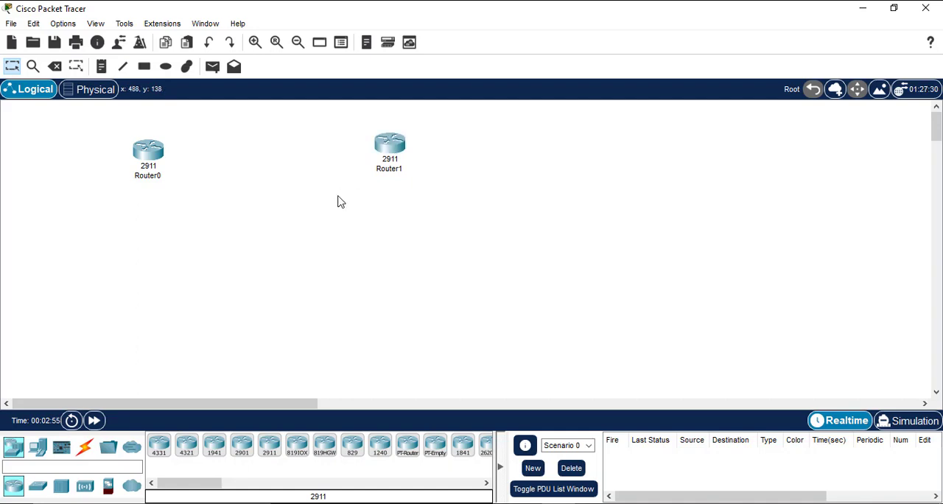
drag(148, 153, 120, 147)
click(184, 164)
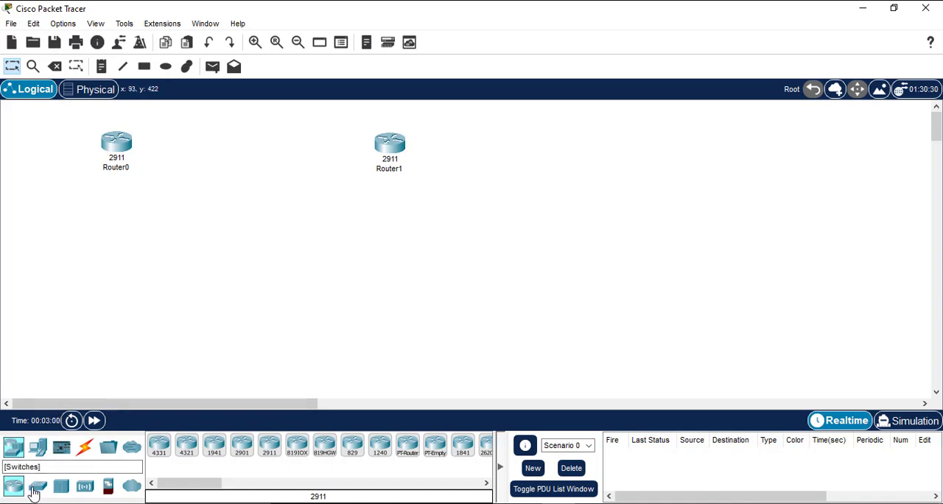
Step: Add two 2960 switches to the workspace, one below Router0 and one below Router1
click(34, 492)
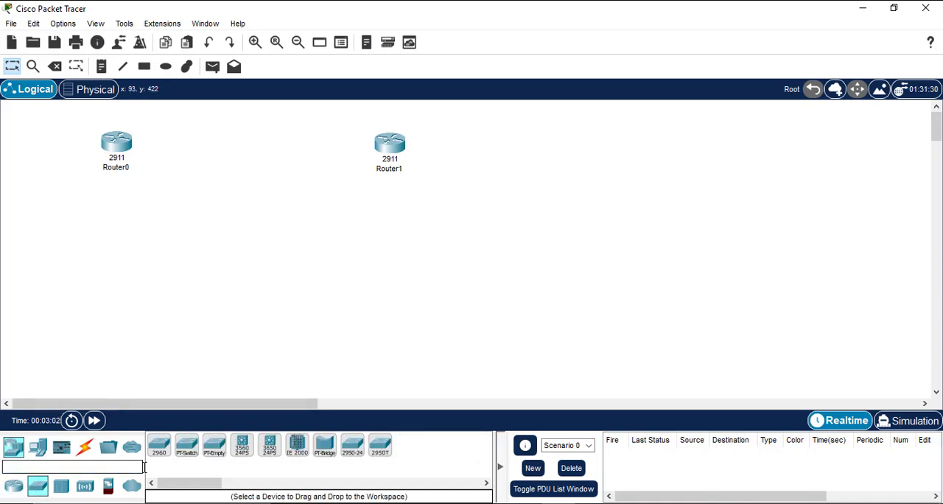
click(167, 457)
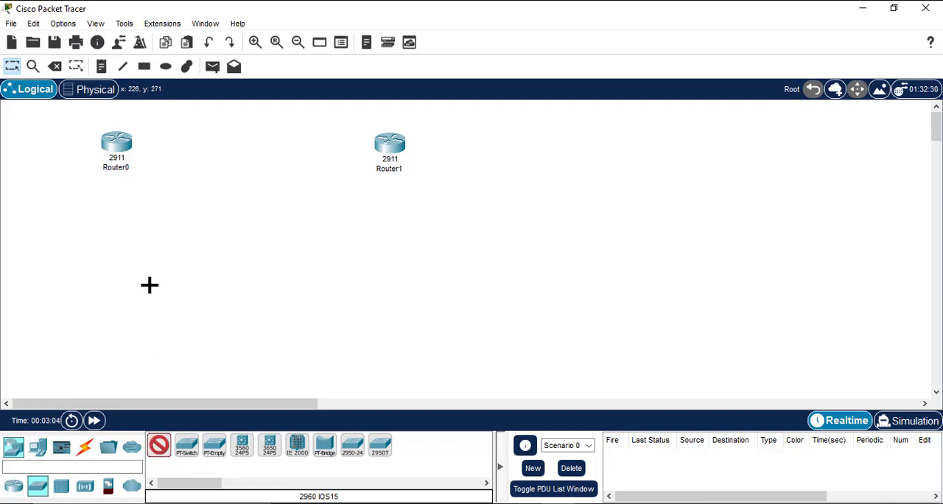
click(118, 230)
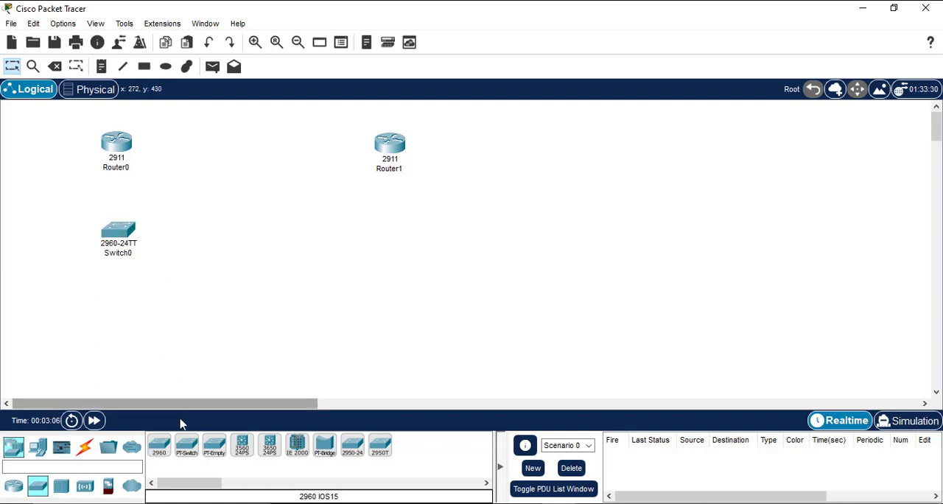
click(162, 453)
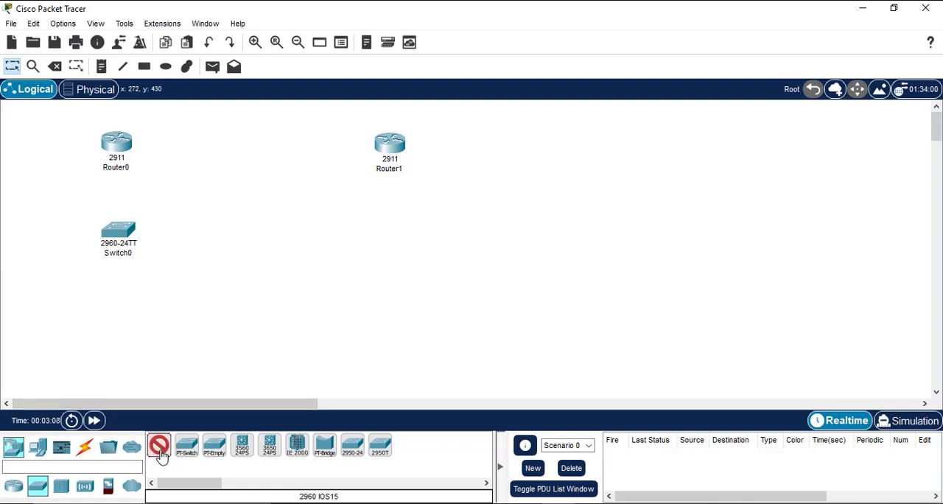
click(396, 232)
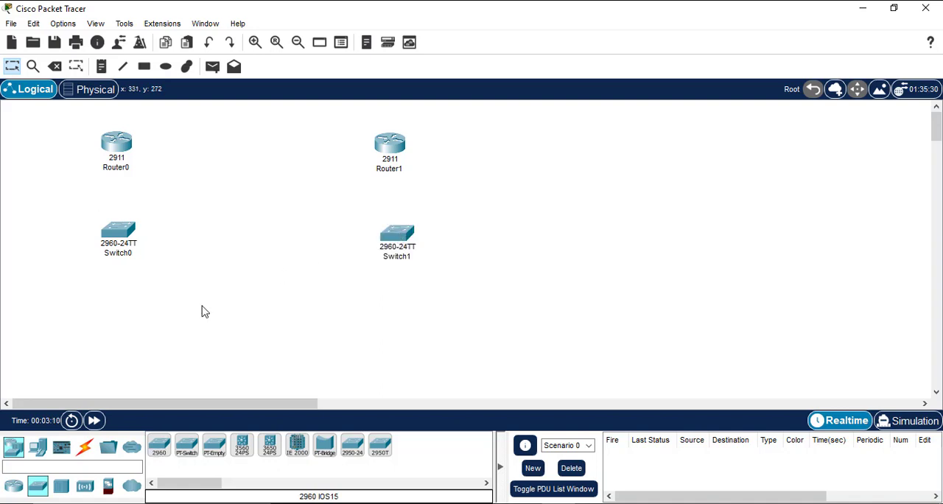
Step: Add two PCs, one below each switch, and align Switch1 directly under Router1
click(38, 448)
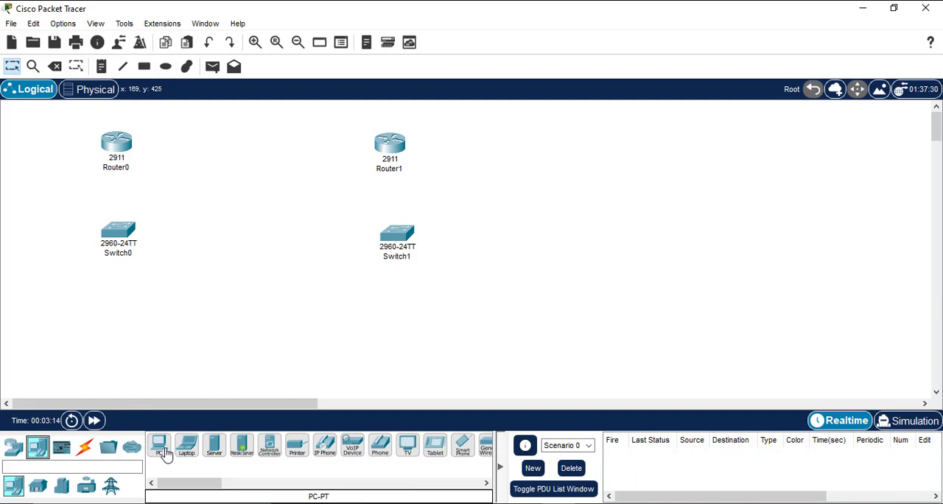
click(160, 446)
click(116, 332)
click(159, 448)
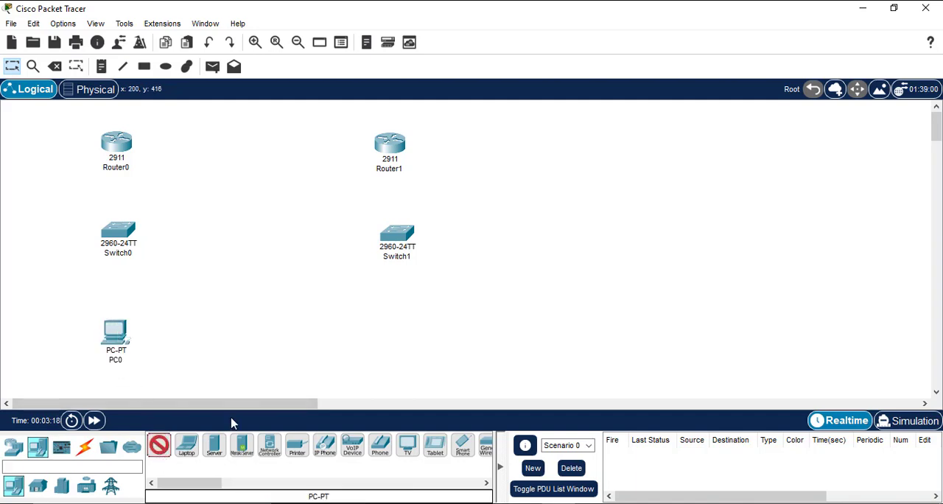
click(385, 334)
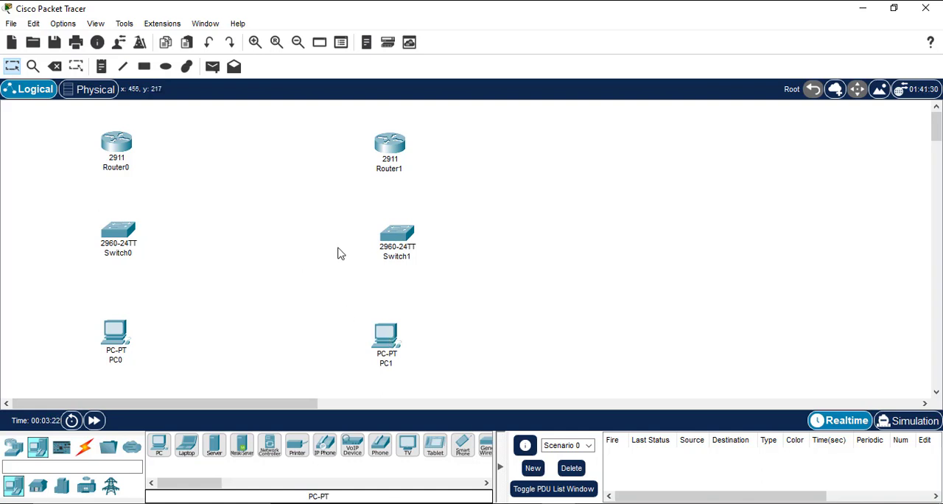
mouse_move(390, 240)
mouse_down()
mouse_move(379, 247)
mouse_move(391, 241)
mouse_up()
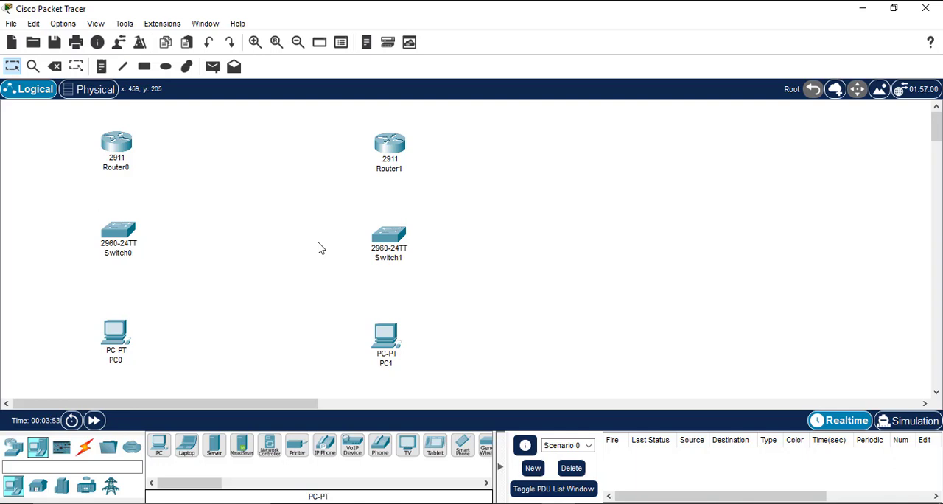
Step: Install an HWIC-2T serial module in Router0's rightmost expansion slot with the power off, switch it back on, and view its CLI
click(116, 148)
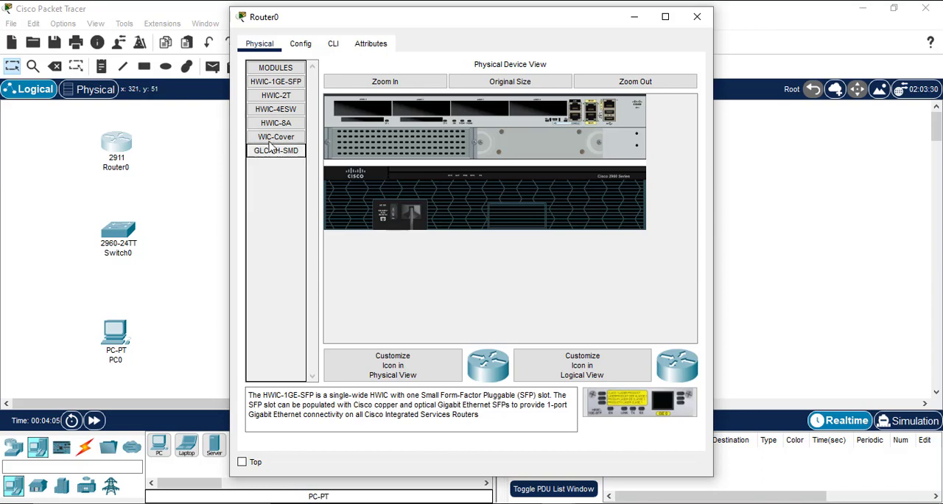
click(277, 99)
drag(277, 98, 542, 117)
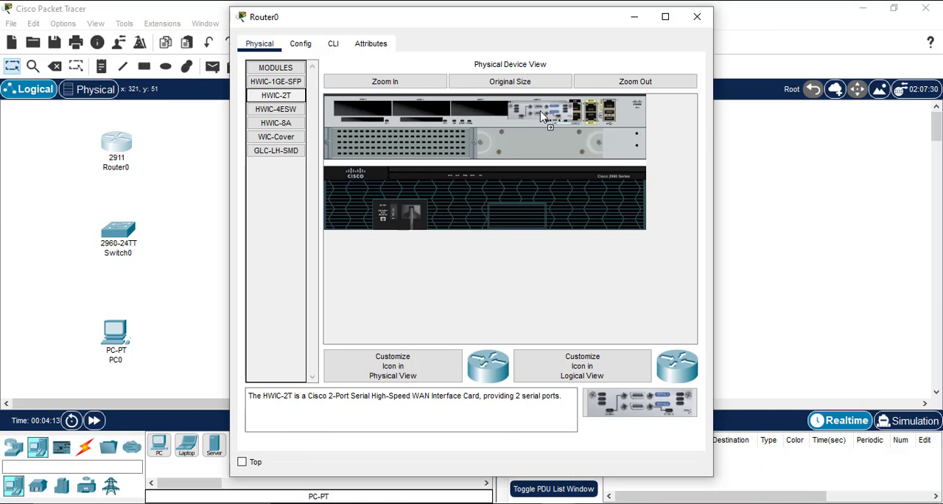
drag(542, 116, 543, 116)
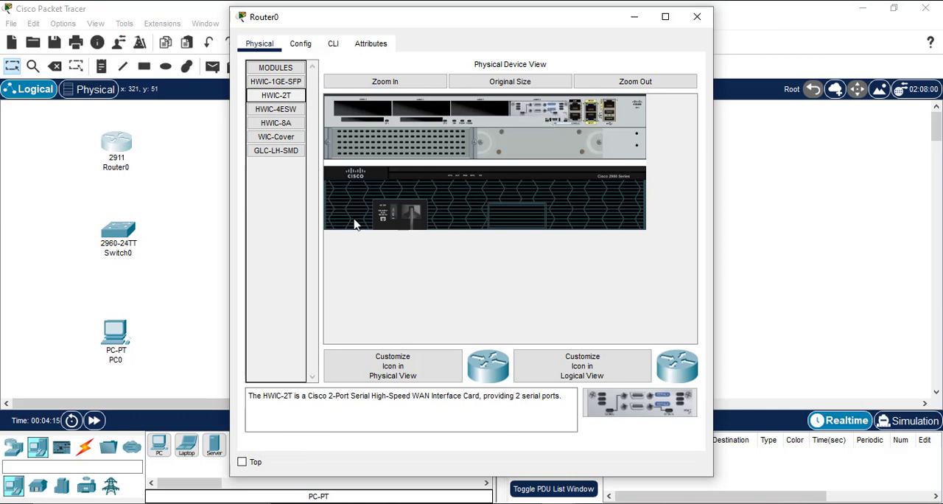
click(393, 219)
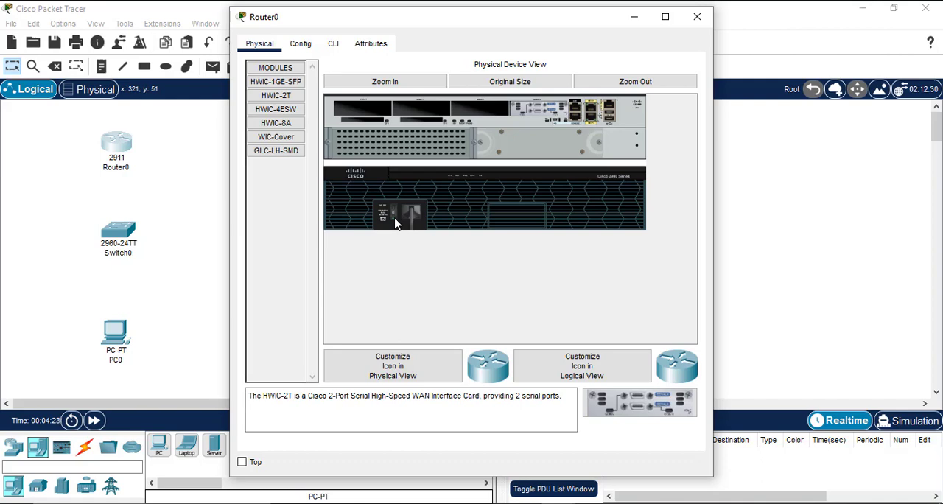
click(302, 44)
click(332, 46)
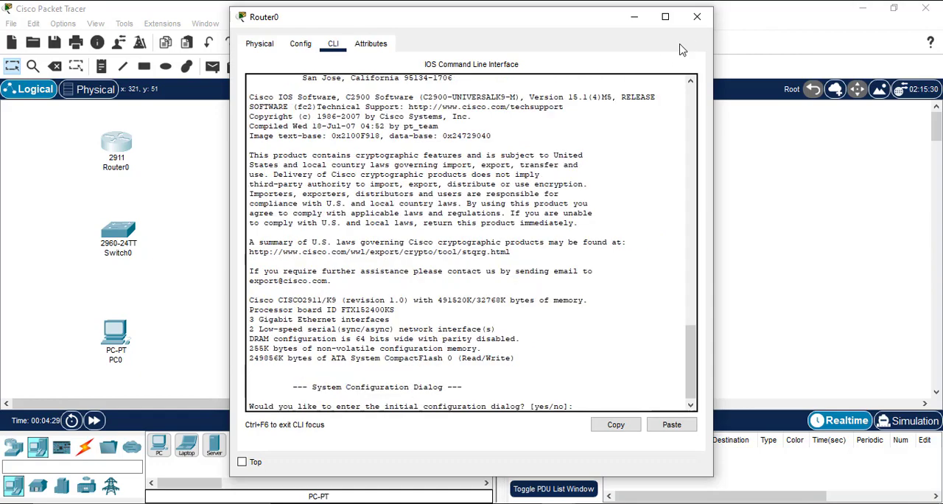
click(697, 16)
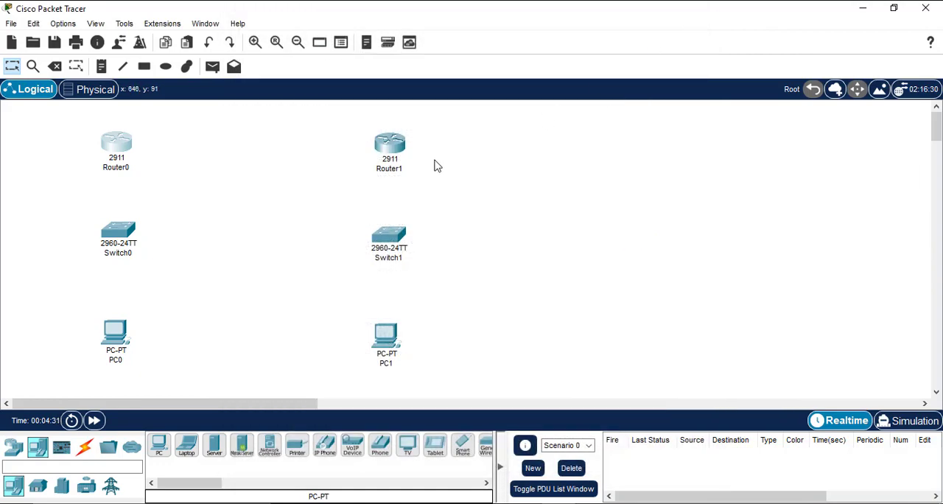
Step: Power off Router1, install an HWIC-2T serial module in its rightmost expansion slot, and power the router back on
click(390, 143)
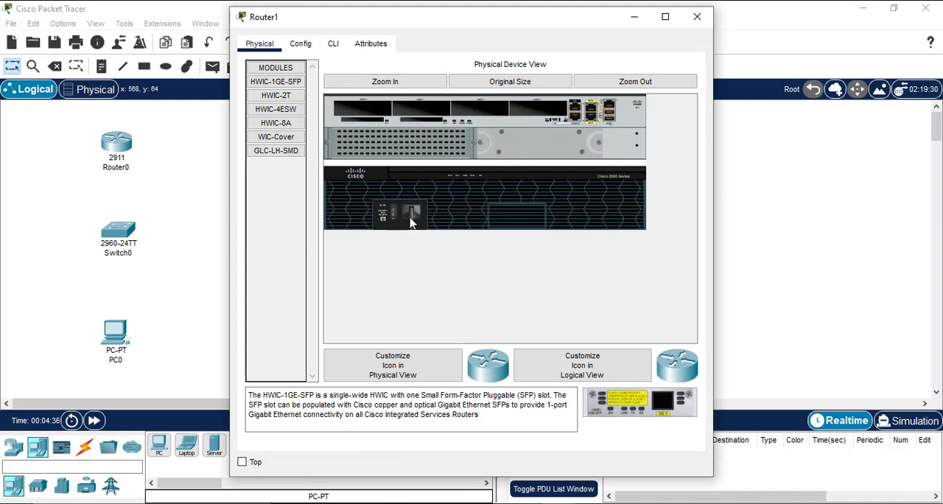
drag(274, 96, 536, 126)
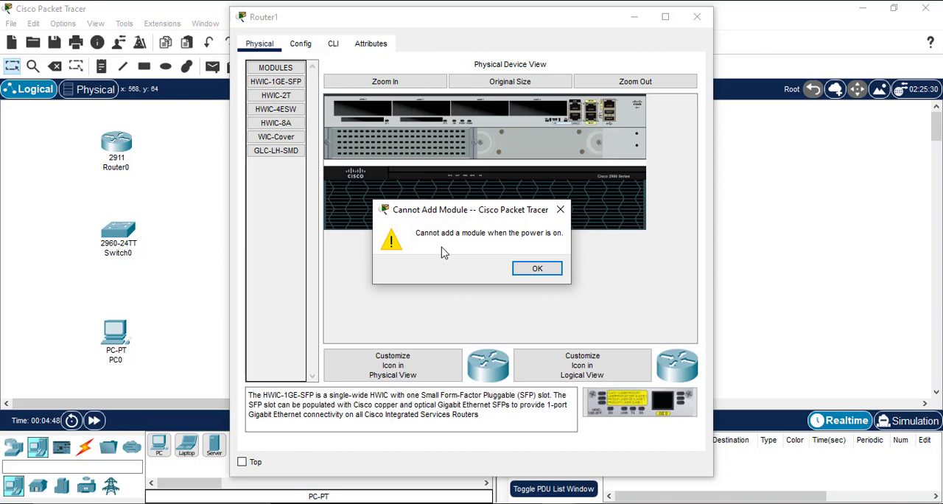
click(537, 269)
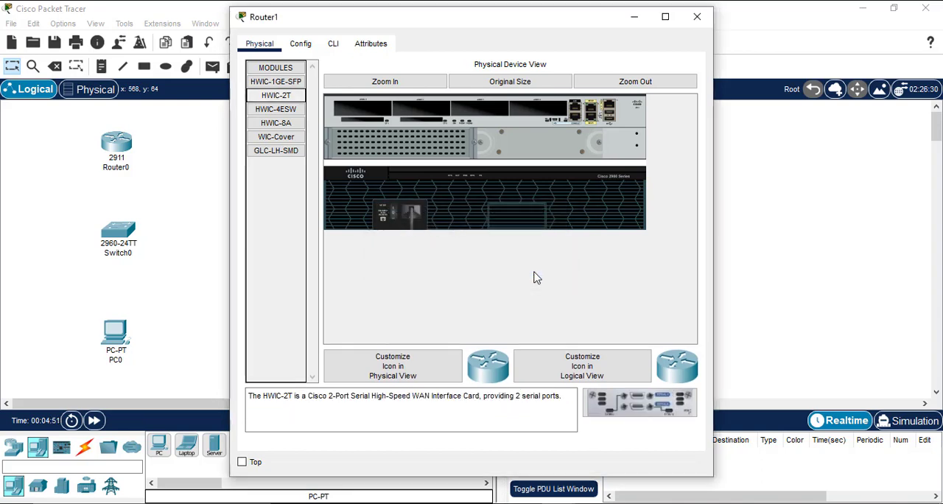
click(394, 220)
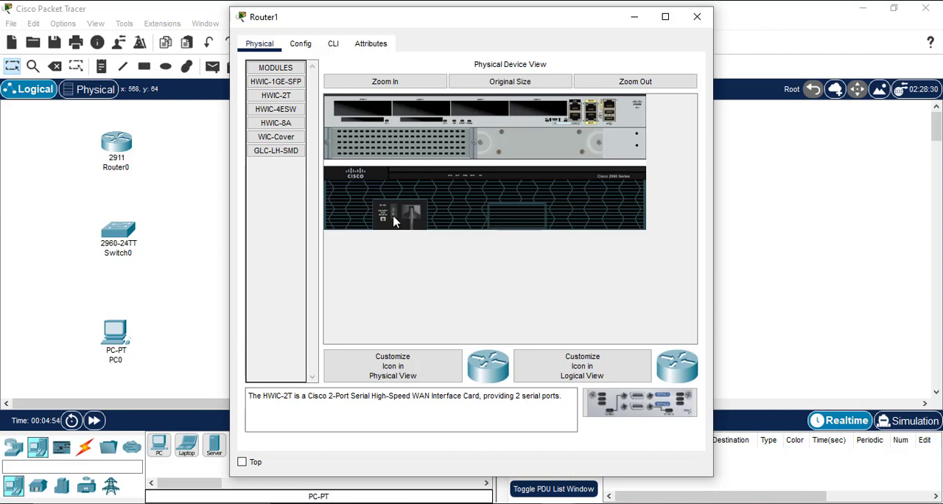
drag(278, 101, 549, 115)
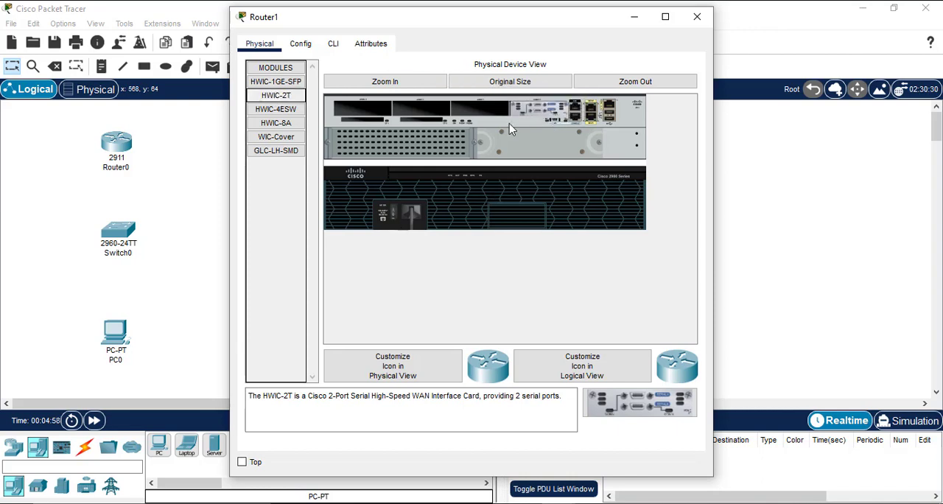
click(392, 218)
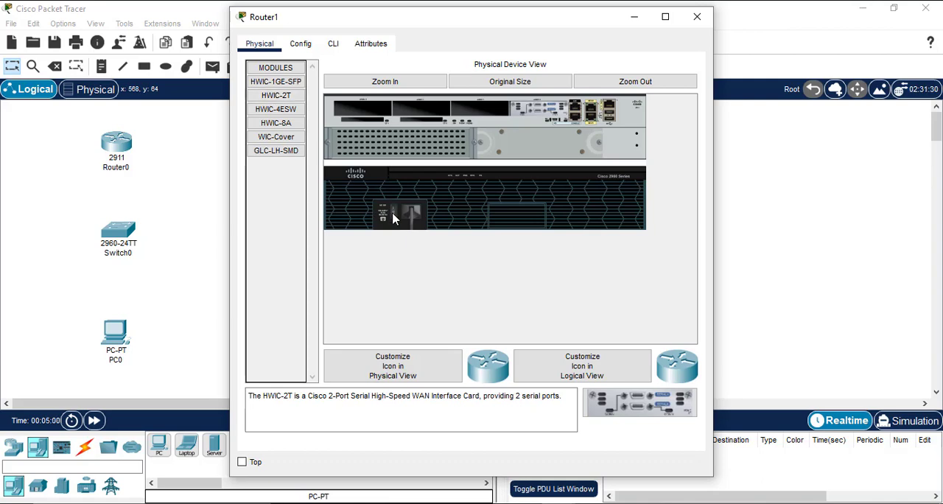
click(335, 46)
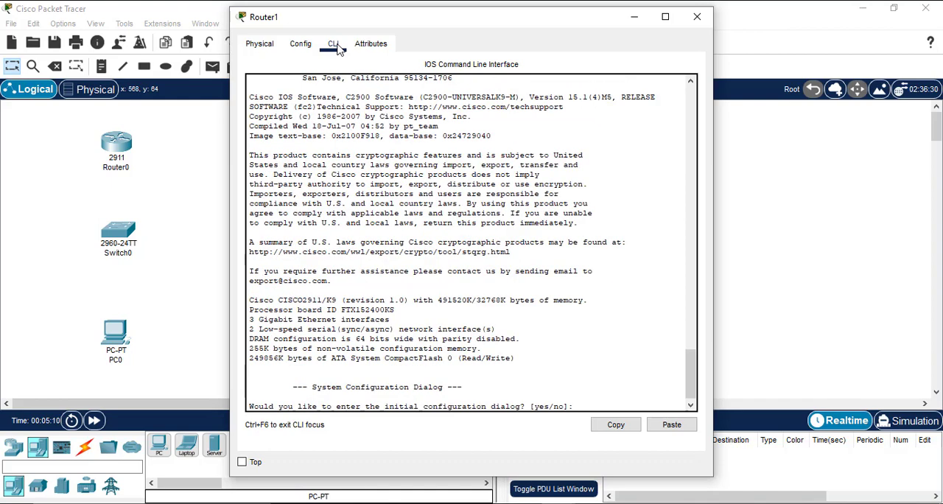
click(695, 17)
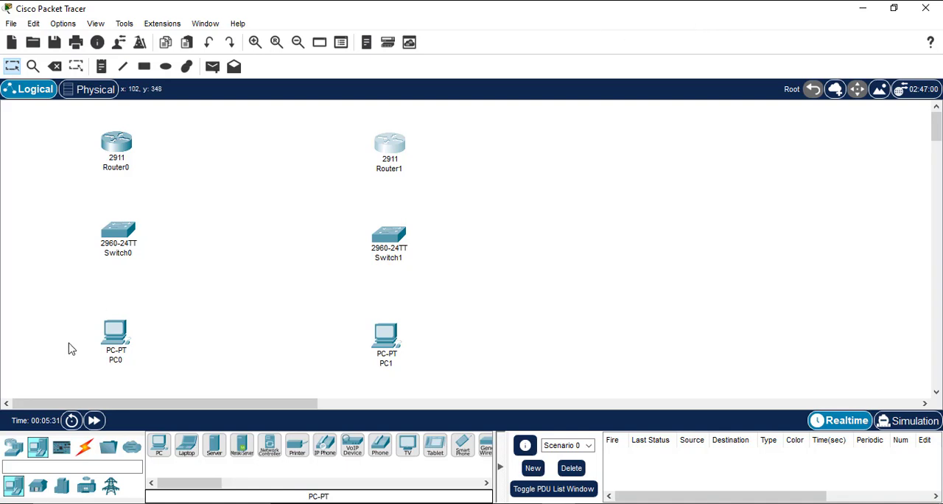
Step: Connect Router0's Serial0/0/0 port to Router1's Serial0/0/1 port with a Serial DCE cable
click(84, 448)
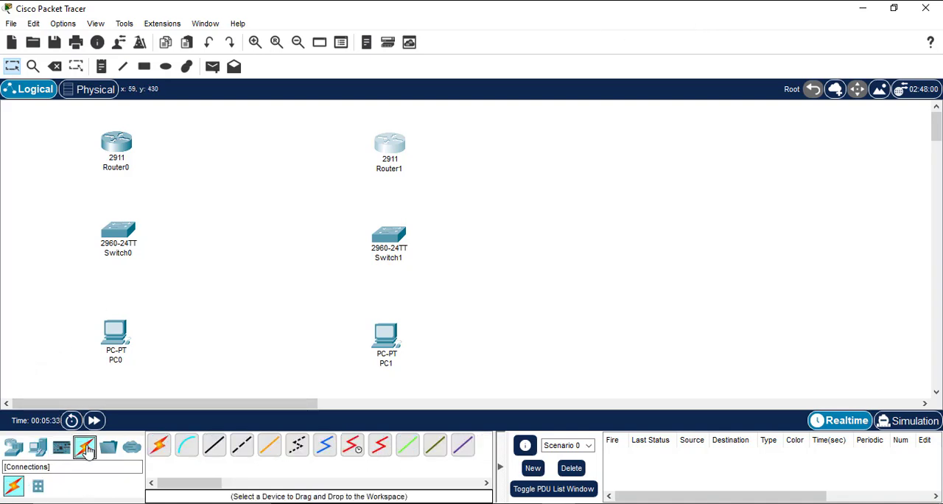
click(352, 449)
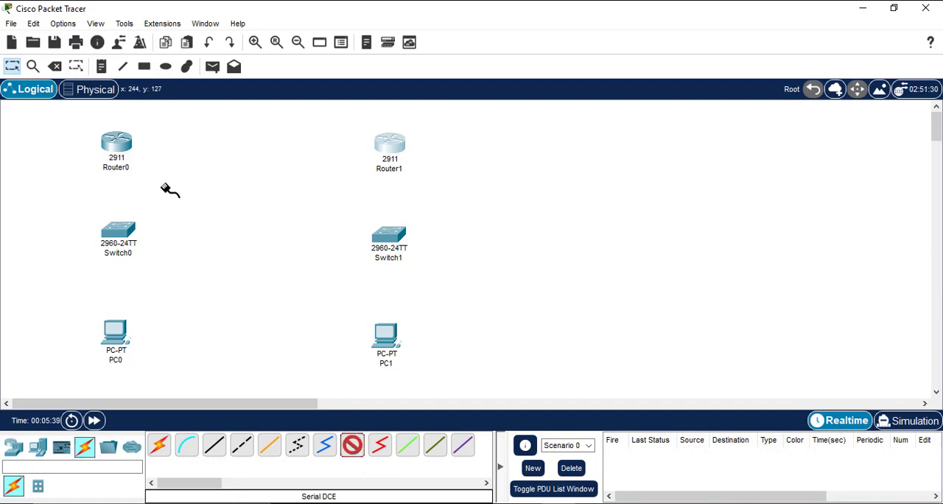
click(130, 158)
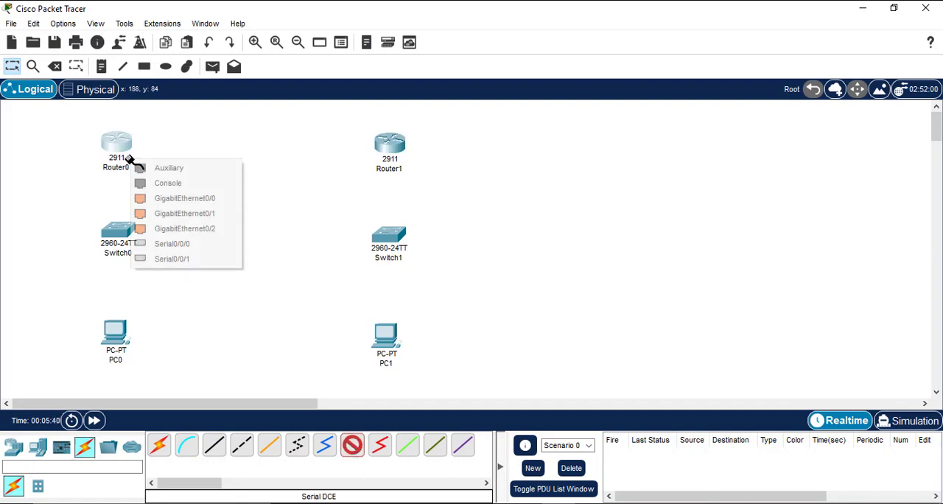
click(218, 249)
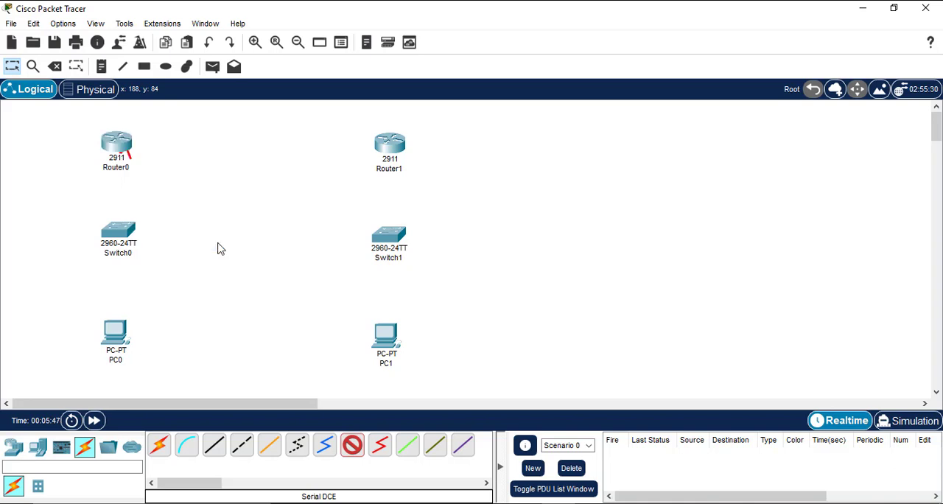
click(386, 144)
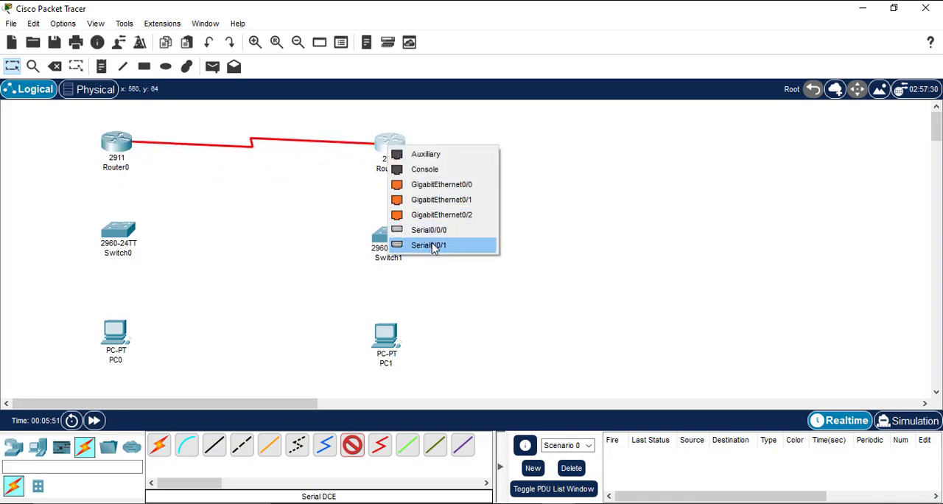
click(476, 250)
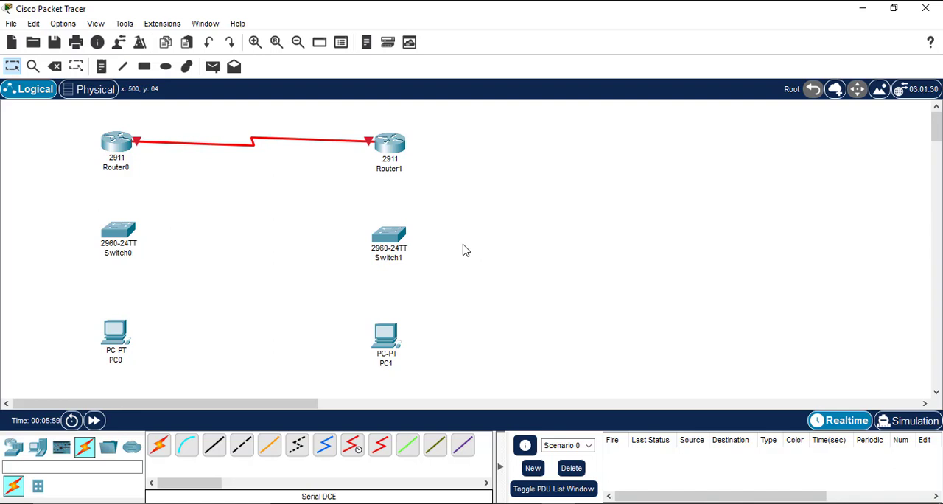
Step: Connect Router0's GigabitEthernet0/0 port to Switch0's GigabitEthernet0/1 port with a Copper Straight-Through cable
click(219, 458)
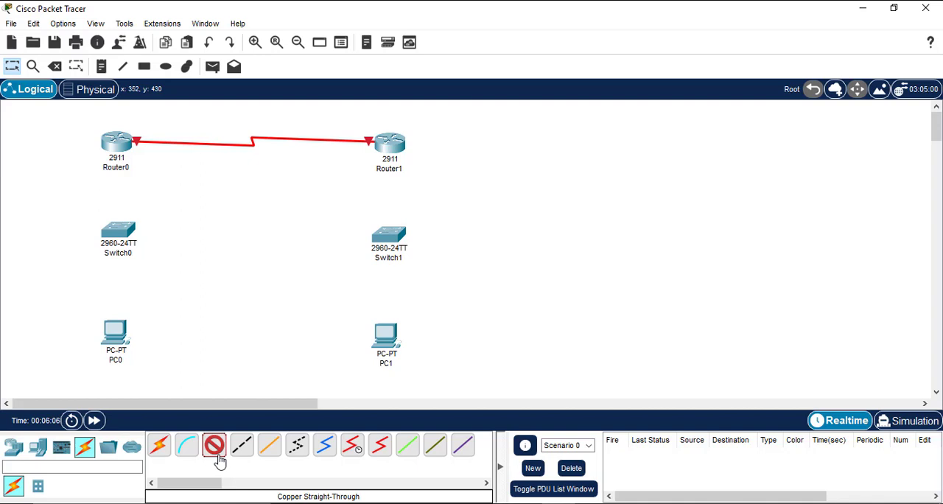
click(131, 146)
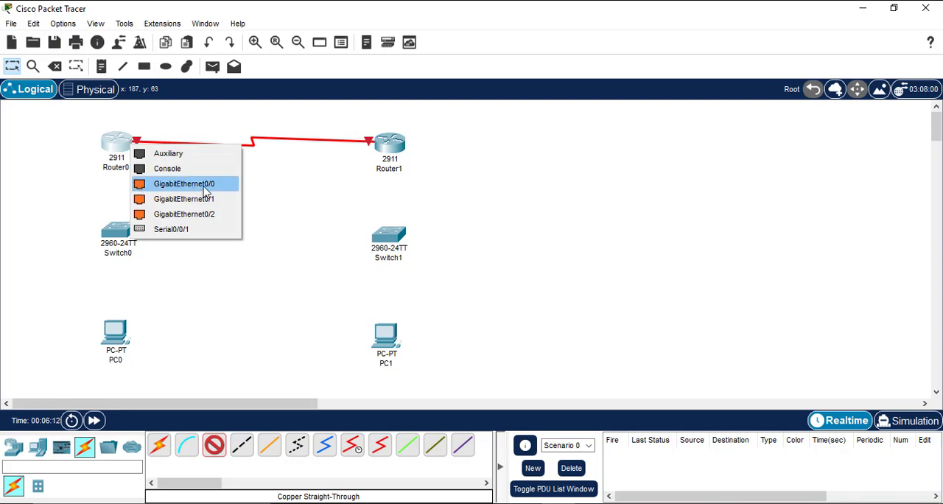
click(233, 188)
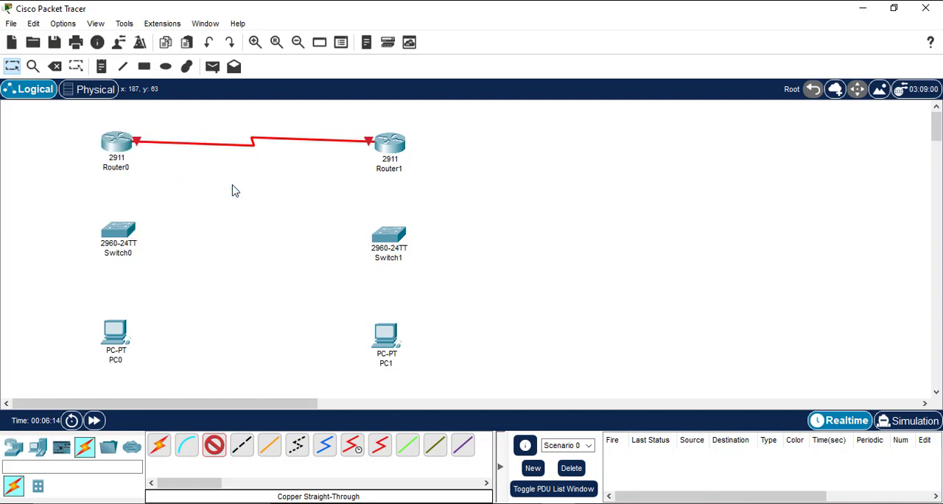
click(110, 227)
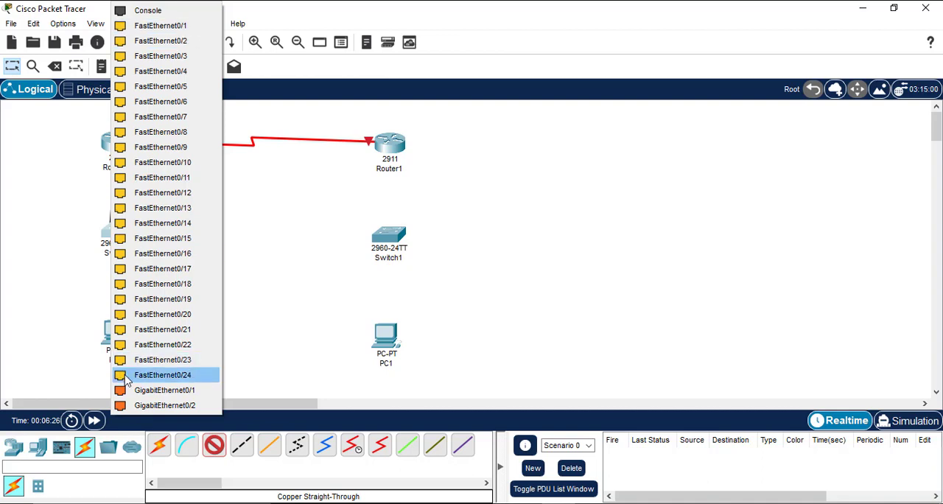
click(203, 392)
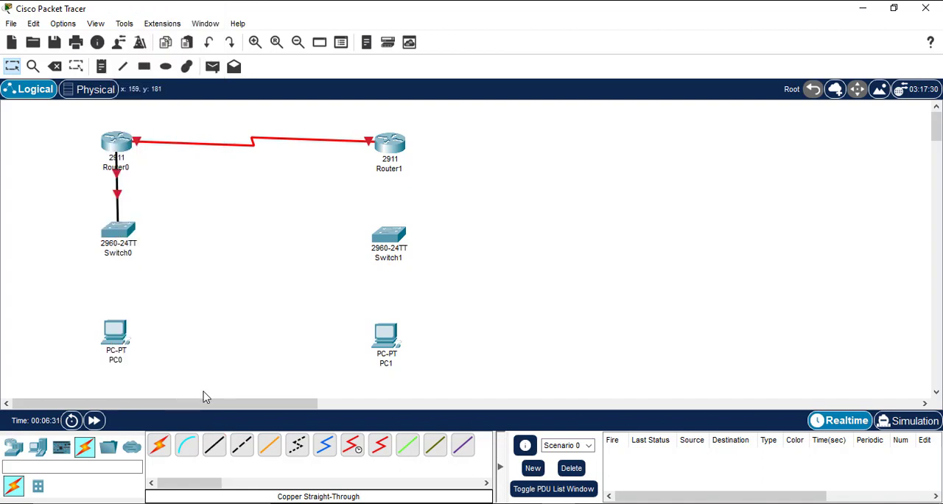
Step: Connect Router1's GigabitEthernet0/0 port to Switch1's GigabitEthernet0/1 port with a Copper Straight-Through cable
click(213, 447)
click(387, 151)
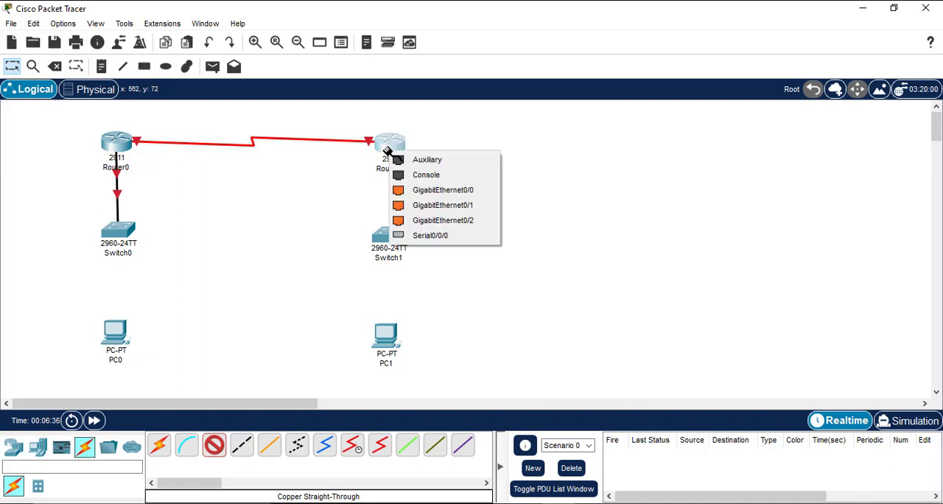
click(434, 190)
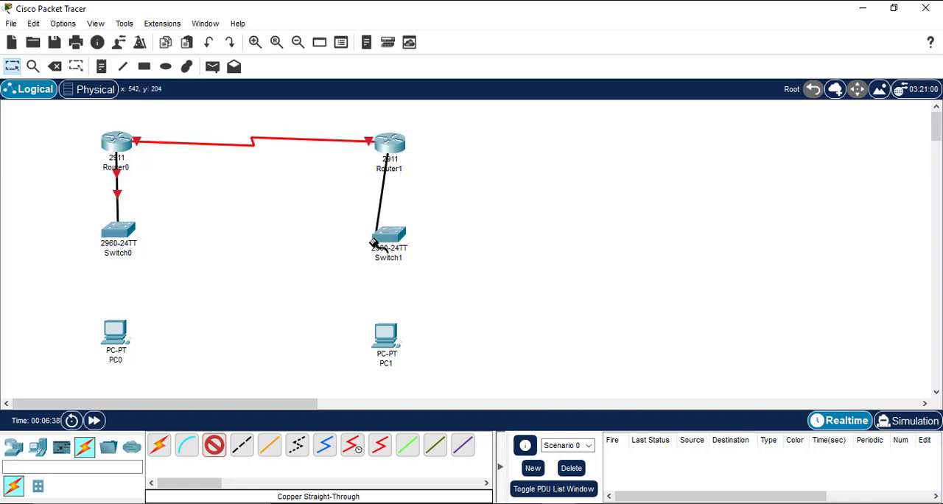
click(391, 237)
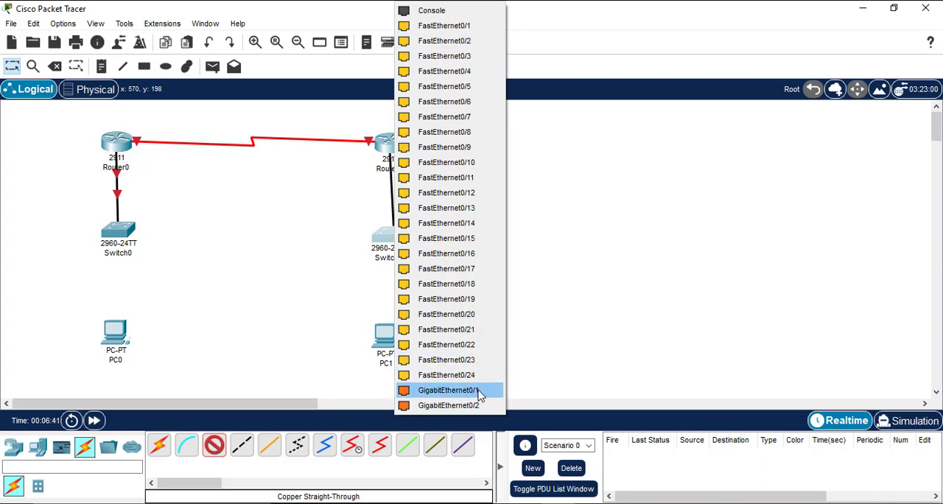
click(448, 390)
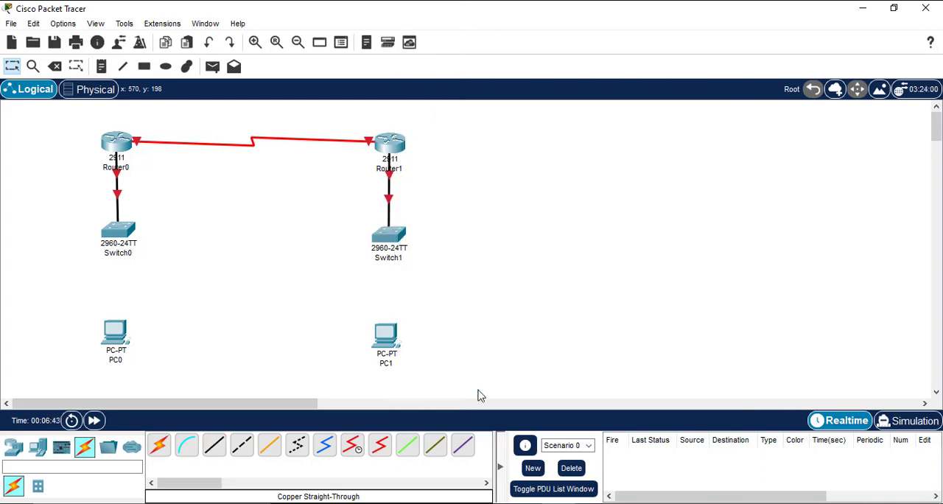
Step: Connect Switch0's FastEthernet0/1 port to PC0's FastEthernet0 port with a Copper Straight-Through cable
click(213, 444)
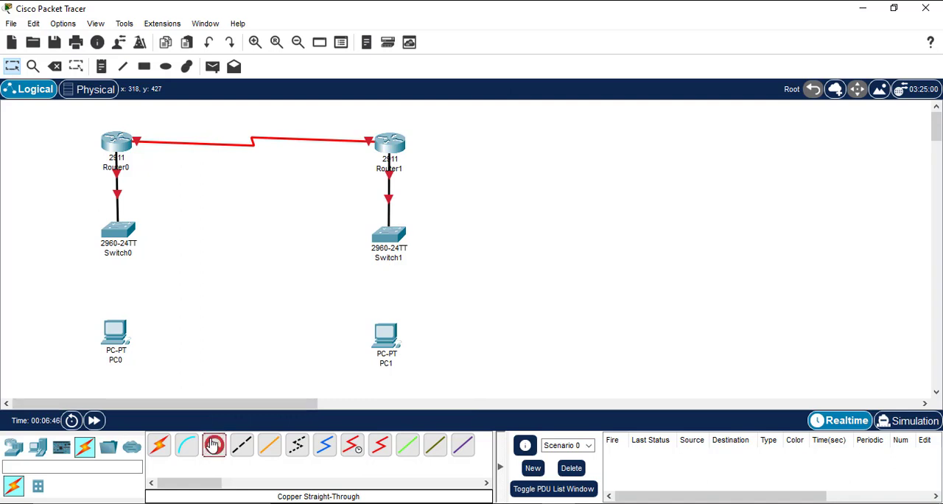
click(114, 237)
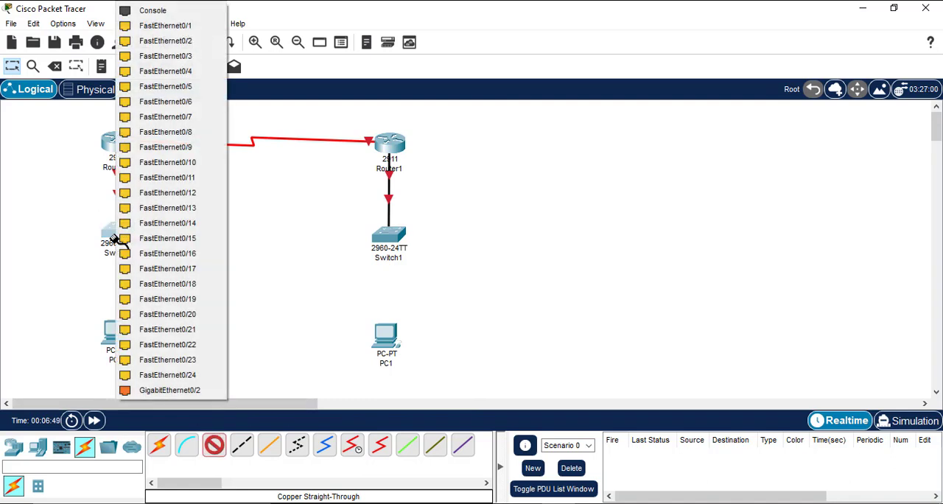
click(224, 27)
click(120, 328)
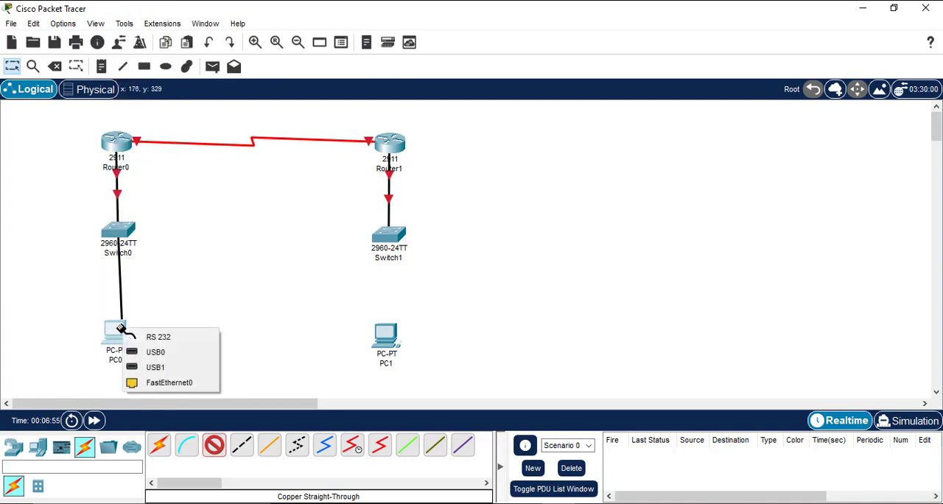
click(166, 384)
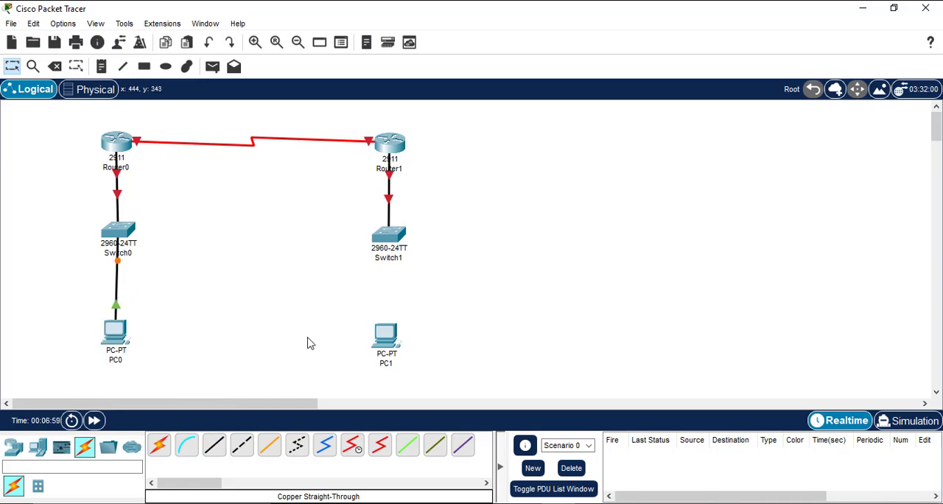
Step: Connect Switch1's FastEthernet0/1 port to PC1's FastEthernet0 port with a Copper Straight-Through cable
click(215, 448)
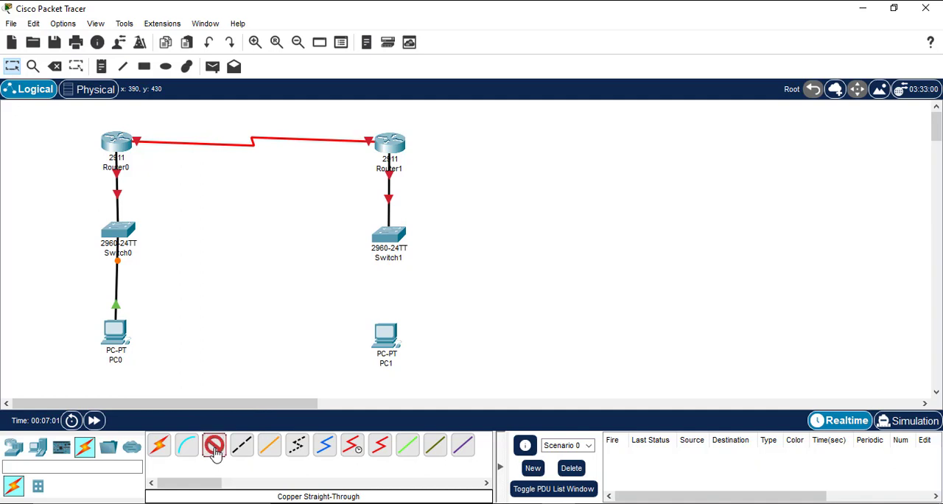
click(390, 236)
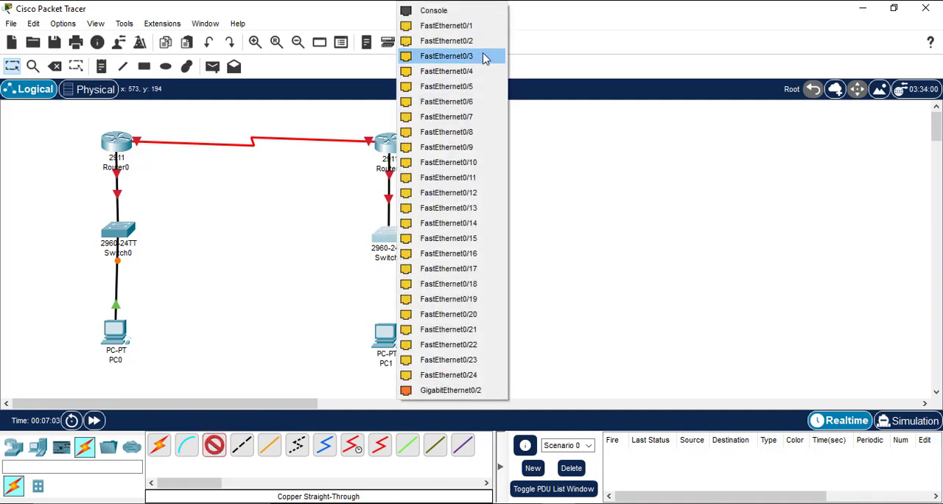
click(475, 27)
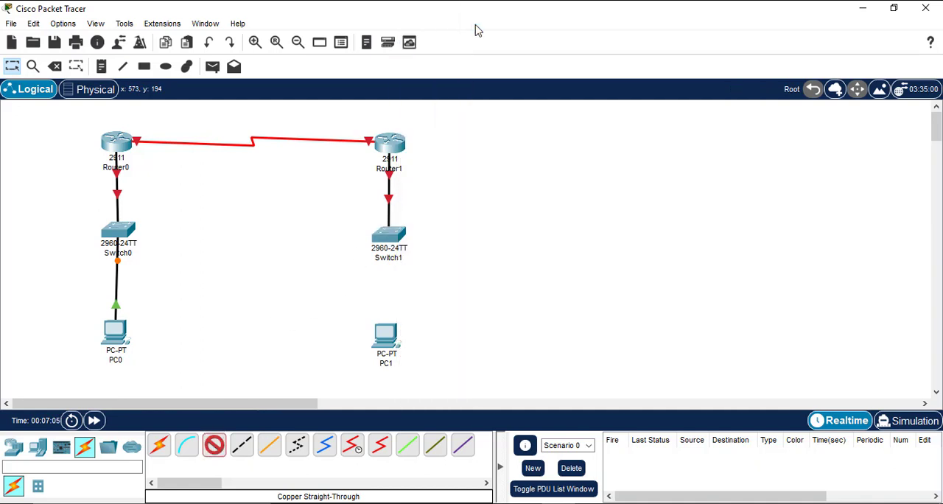
click(389, 343)
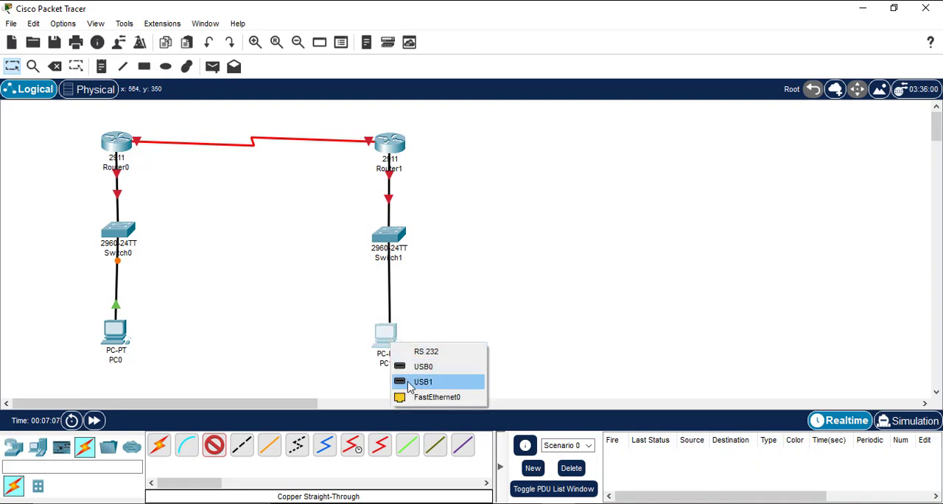
click(415, 395)
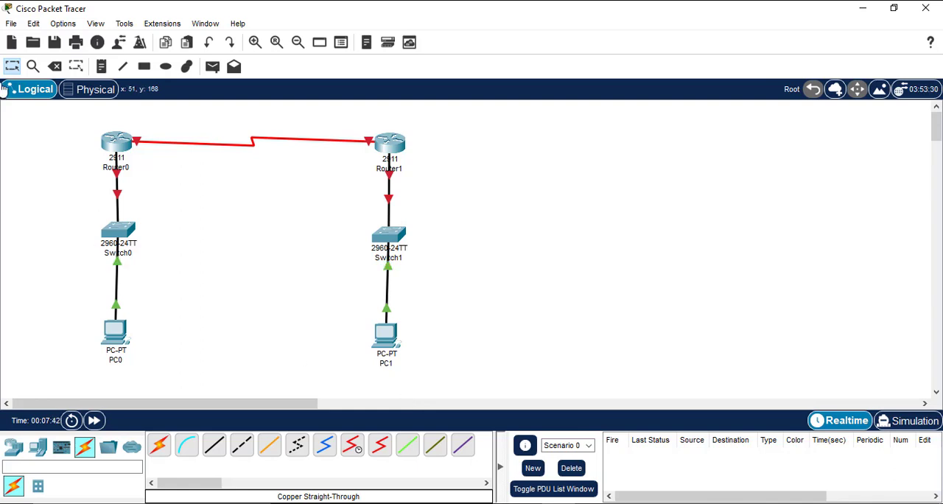
Step: Set the preferences to always show port labels in the logical workspace, and view the font settings
click(59, 25)
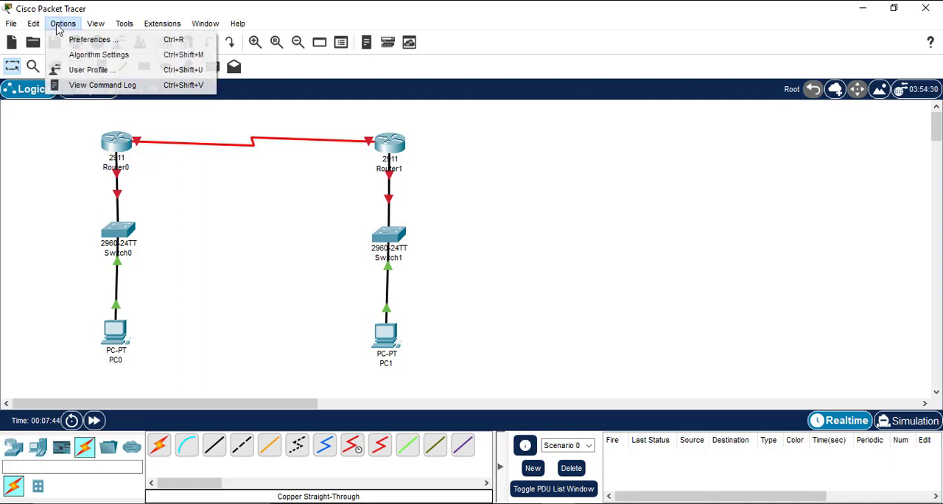
click(196, 46)
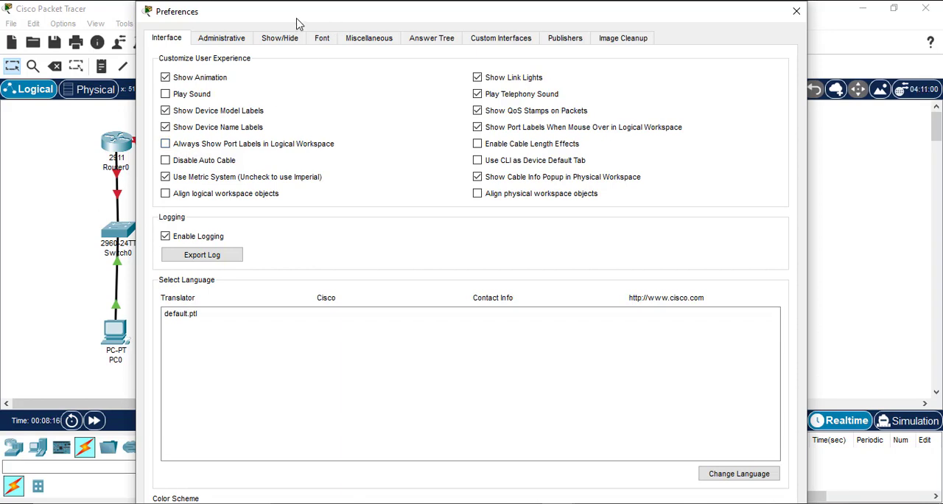
drag(295, 25, 444, 47)
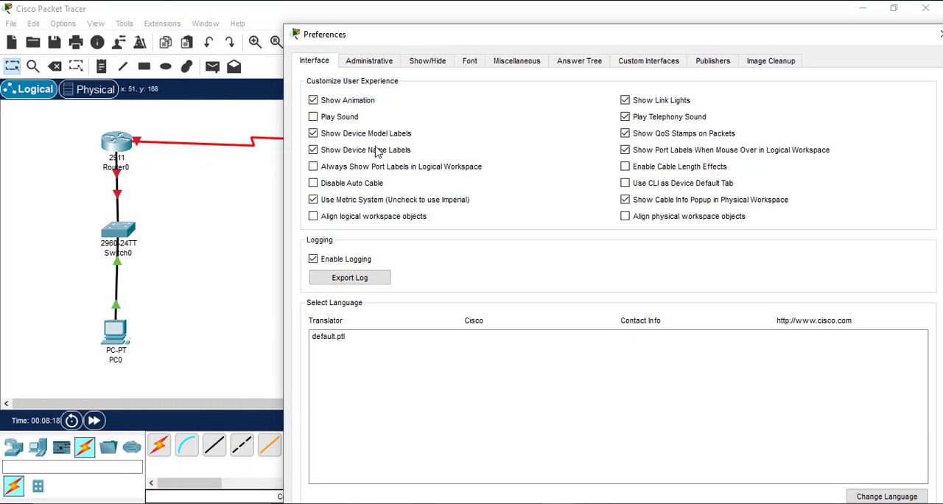
click(313, 167)
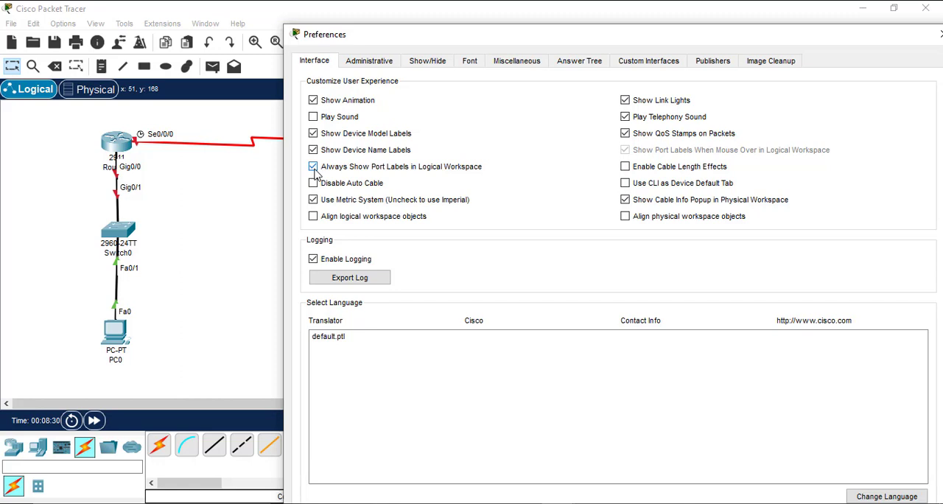
click(470, 62)
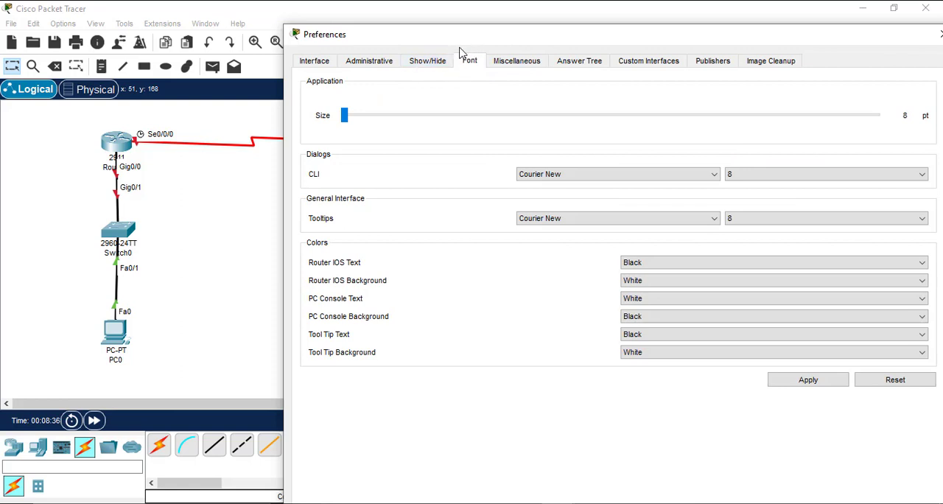
drag(455, 40, 290, 28)
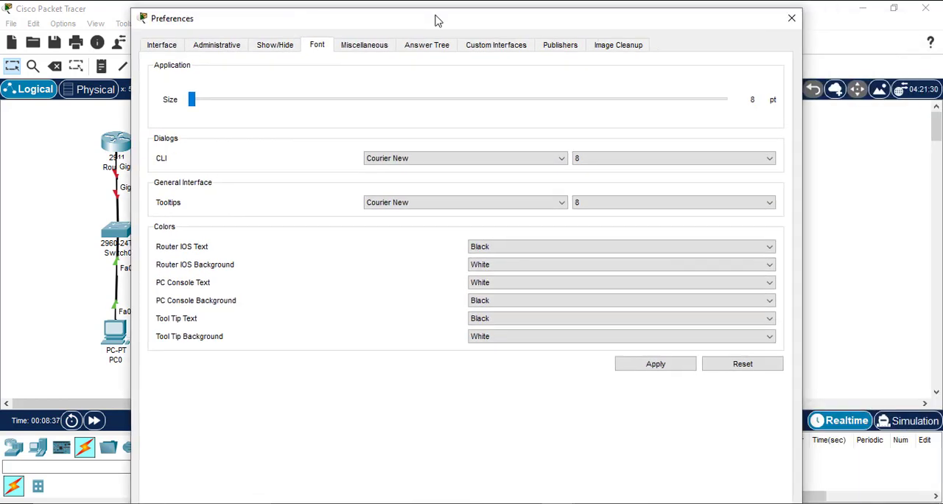
click(793, 18)
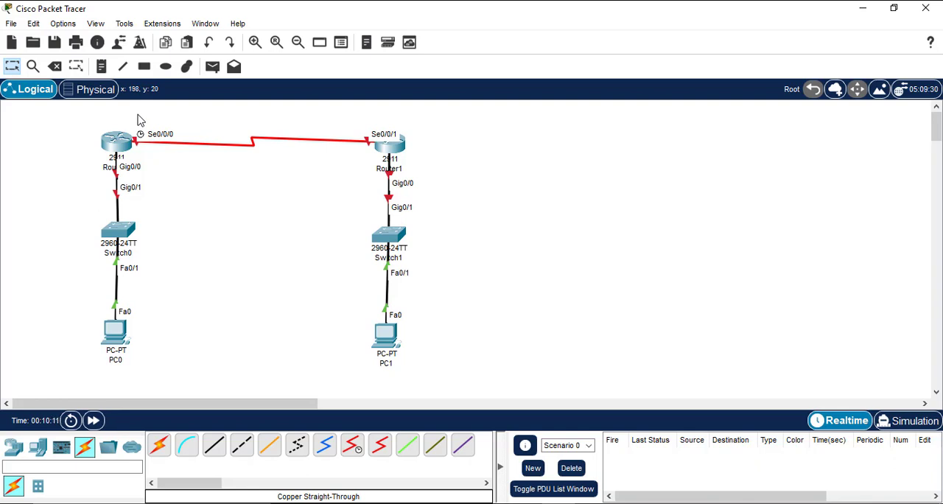
Step: Place a note reading 192.168.10.1/24 above Router0's serial port label
key(n)
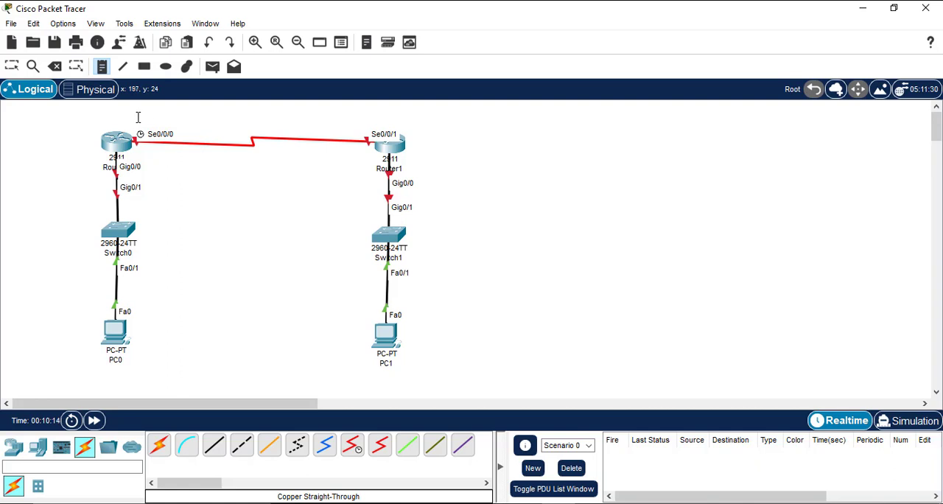
click(142, 118)
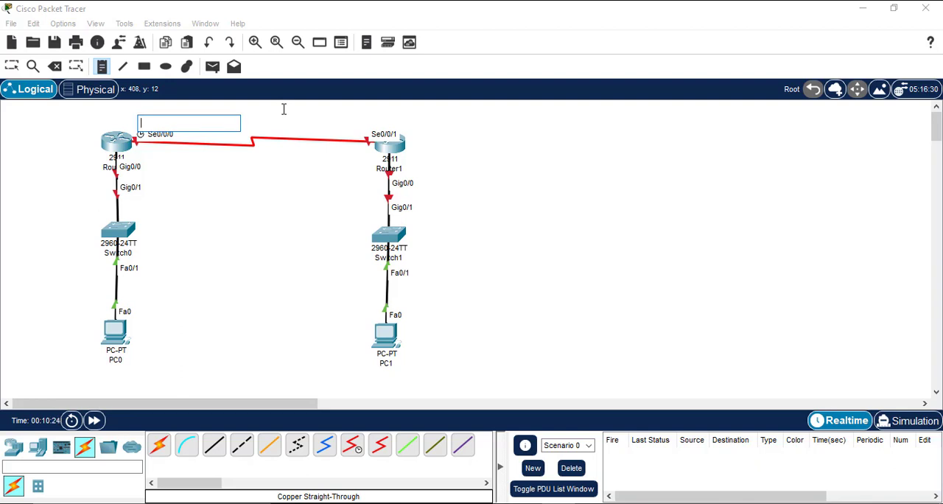
text(1)
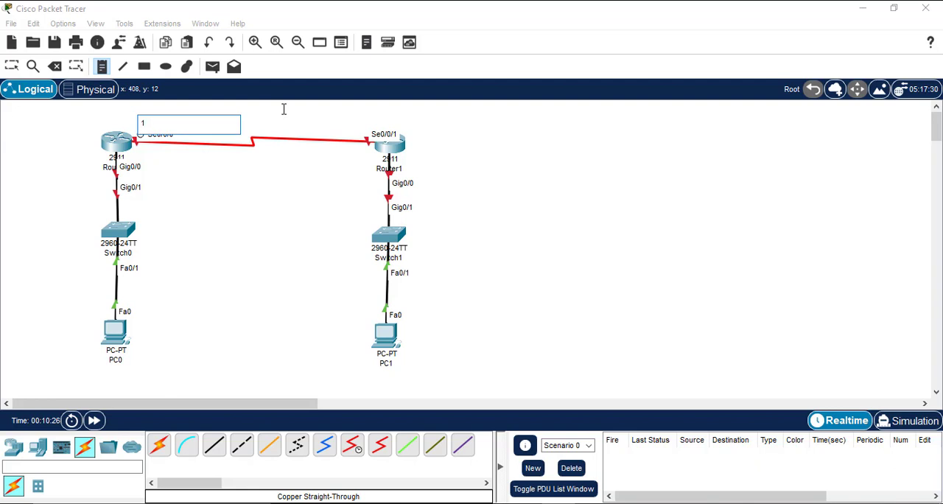
text(92.168.10.1/24)
Step: Place a note reading 192.168.10.2/24 beside Router1's serial port label and leave note placement
click(300, 125)
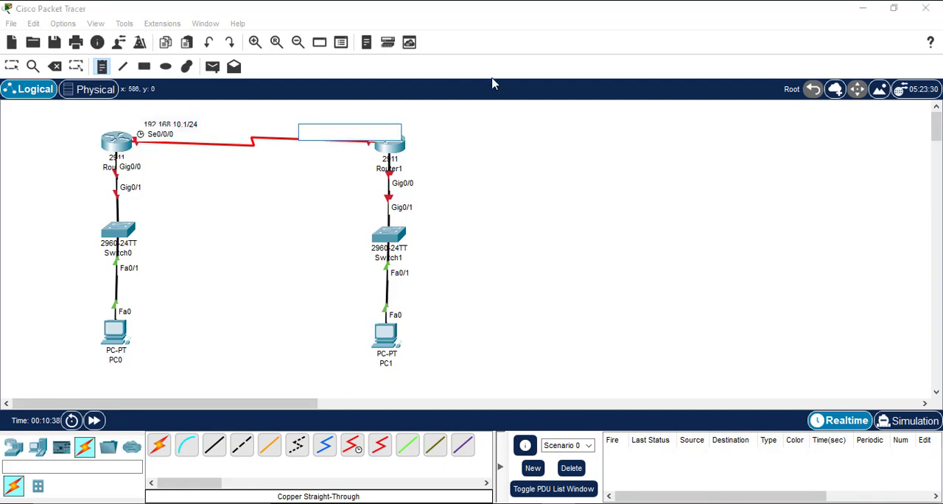
text(192.168.)
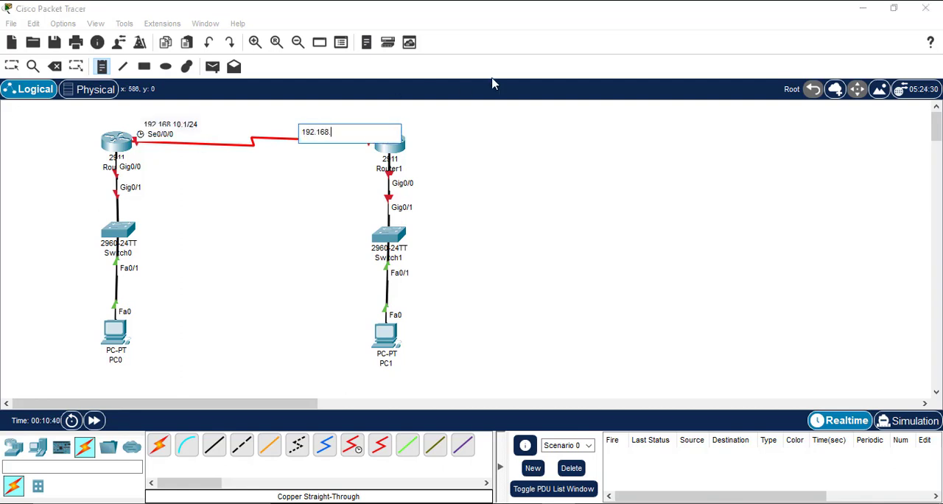
text(10.2/24)
click(478, 134)
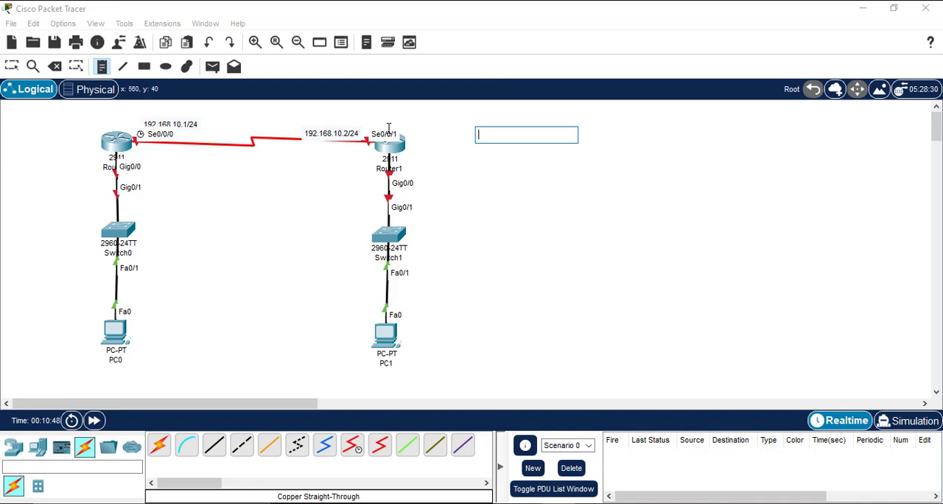
key(Escape)
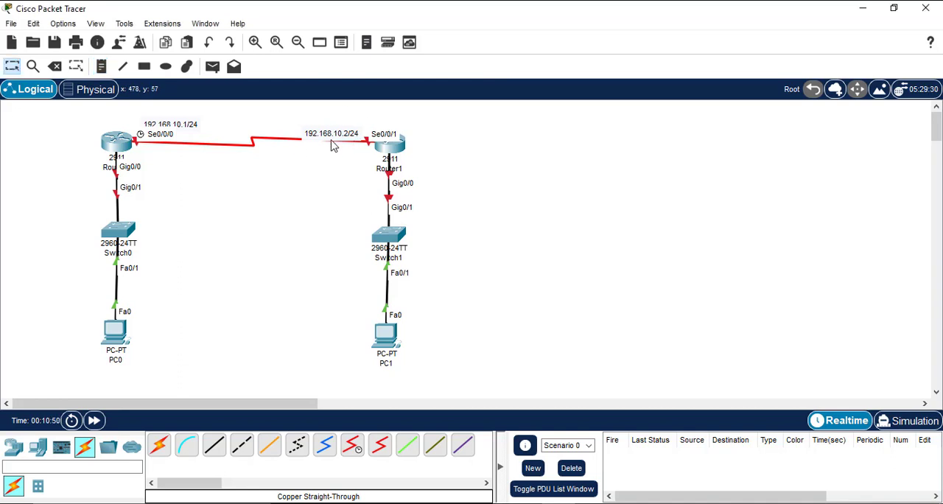
Step: Move the two IP address notes slightly upward so they clear the serial link and its port labels
drag(331, 137, 329, 130)
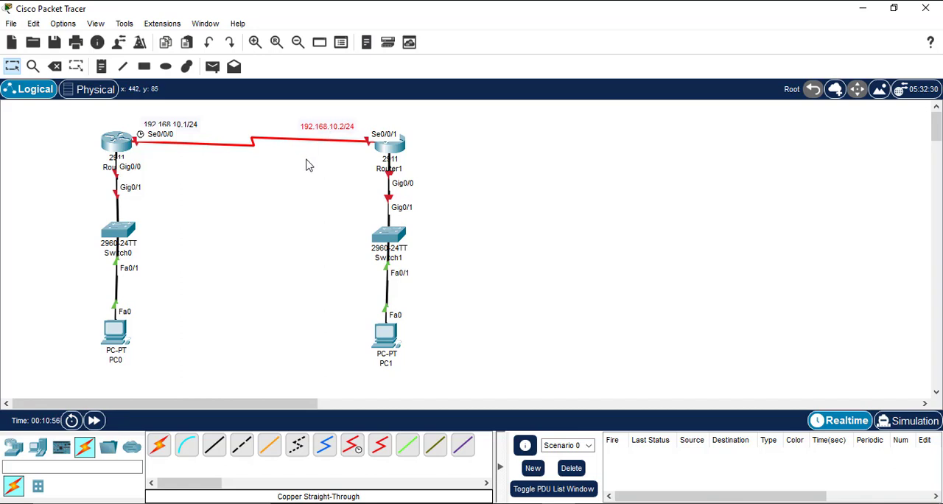
mouse_move(331, 127)
mouse_down()
mouse_move(319, 121)
mouse_move(337, 129)
mouse_up()
click(222, 160)
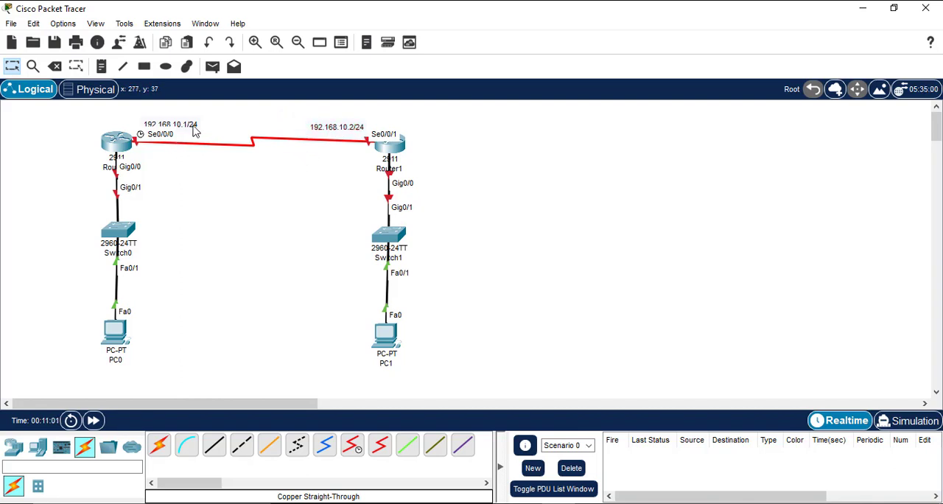
drag(195, 129, 188, 126)
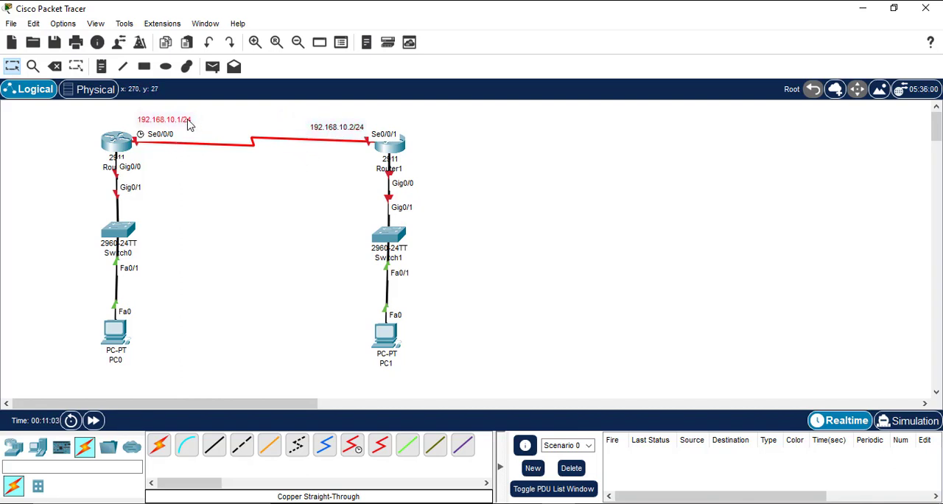
Step: Nudge the 192.168.10.1/24 and 192.168.10.2/24 notes so they sit level with each other above the serial link
click(197, 166)
drag(161, 118, 165, 122)
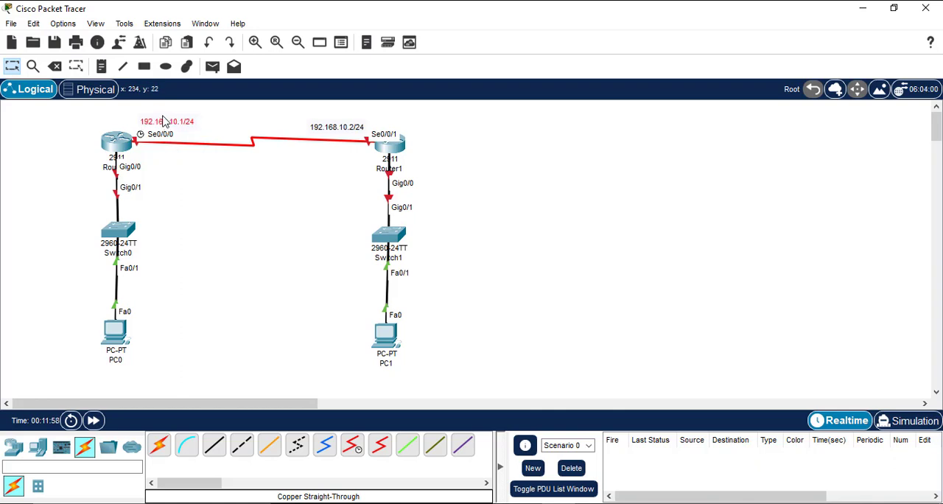
drag(317, 135, 318, 130)
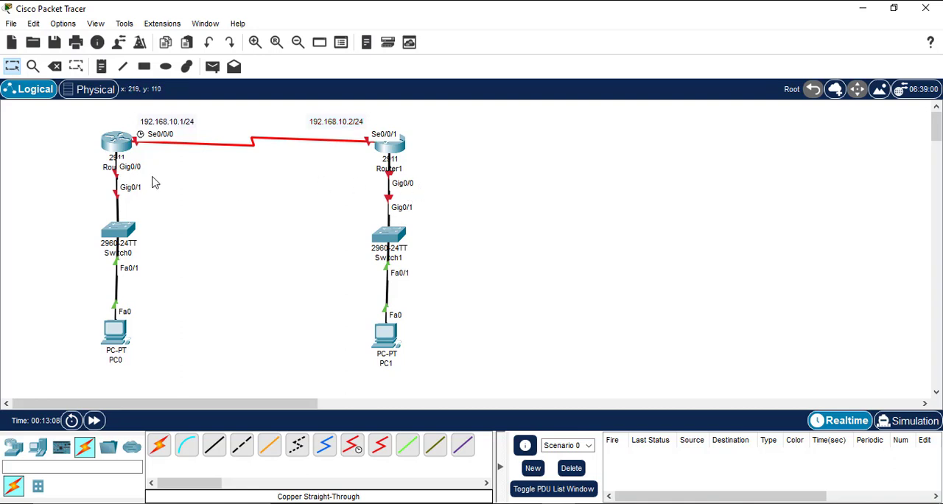
Step: Place a note reading 192.168.20.1/24 beside the link between Router0 and Switch0
key(n)
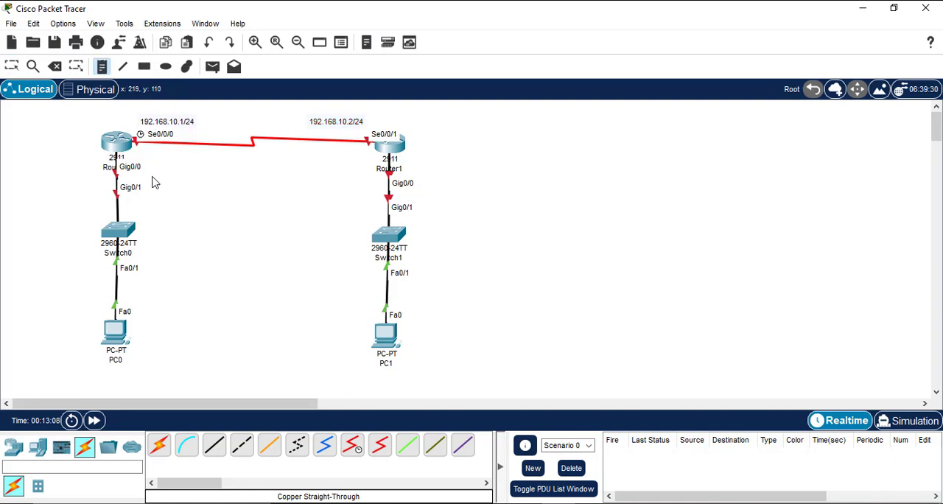
click(63, 179)
text(19)
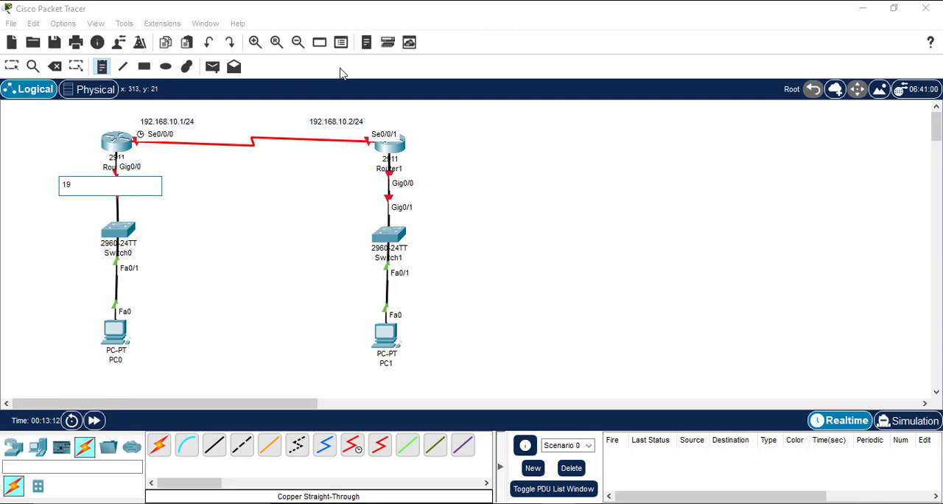
text(2.168.20.1/24)
Step: Place a note reading 192.168.30.1/24 beside Router1's Gig0/0 port label
click(427, 170)
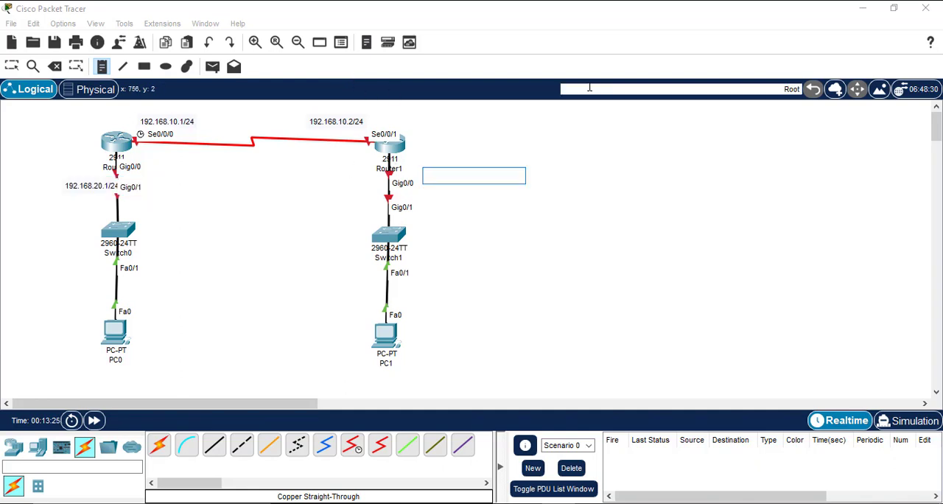
text(192.)
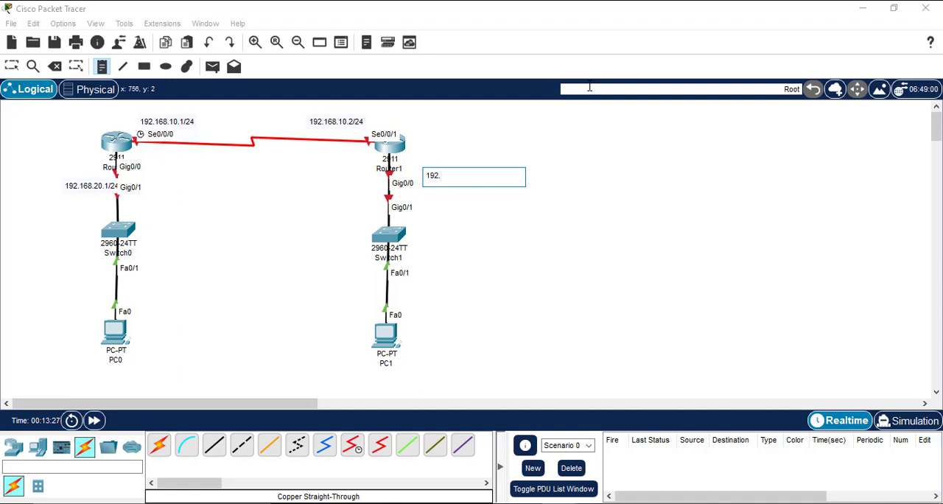
text(168.30.1/24)
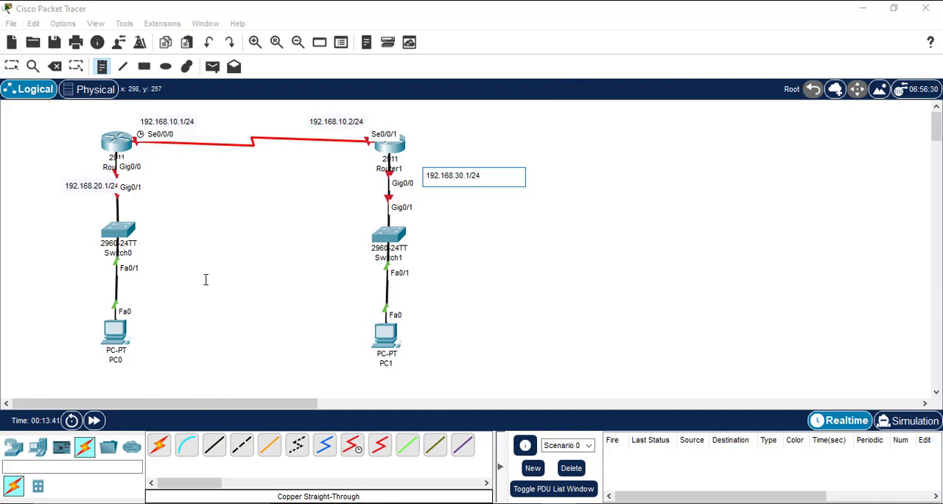
Step: Place a note reading 192.168.20.2/24 below PC0
click(92, 367)
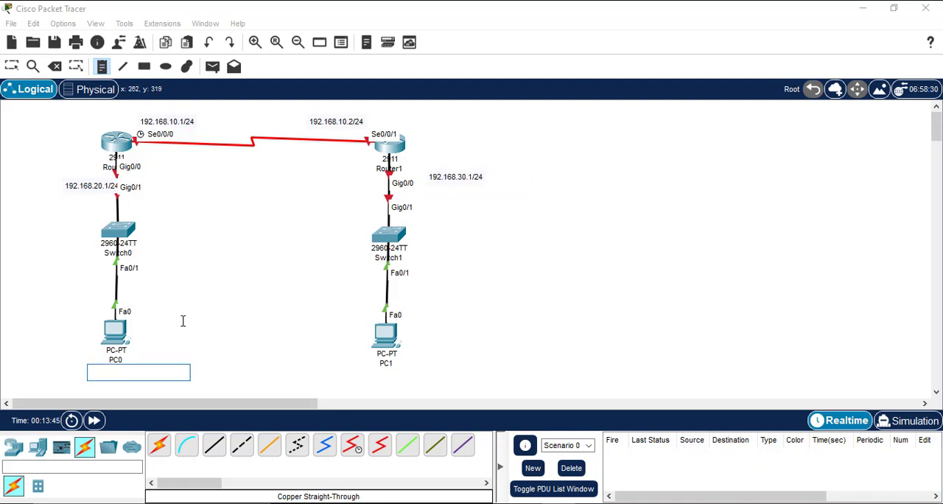
text(192.168)
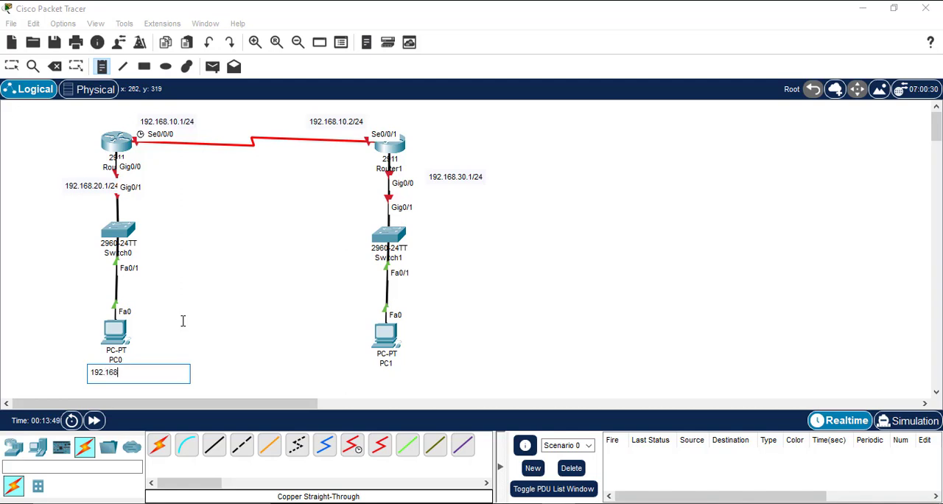
text(.20.1)
key(BackSpace)
text(2/24)
Step: Place a note reading 192.168.30.2/24 below PC1 and leave note placement
click(360, 372)
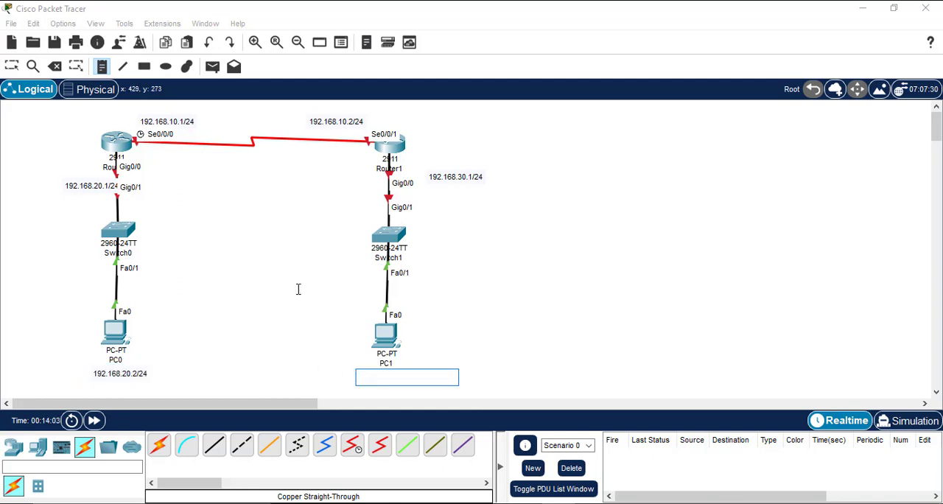
text(192.168)
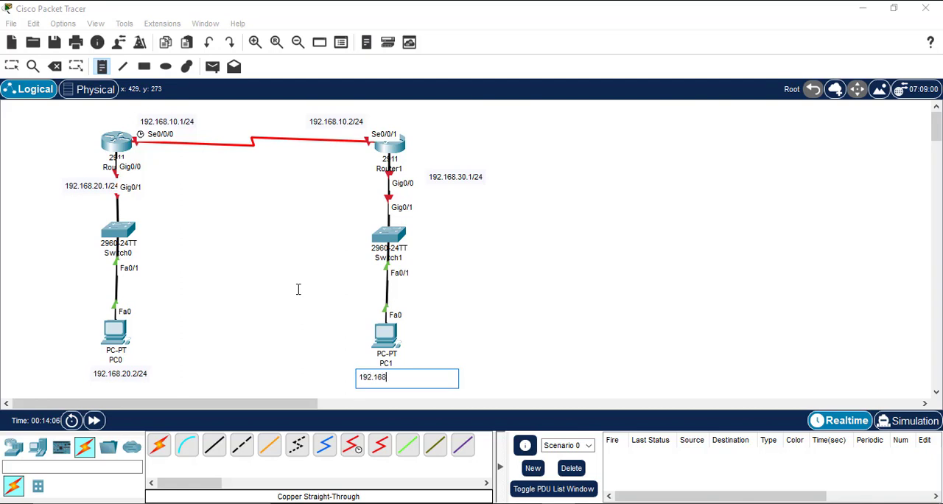
text(.30.2/24)
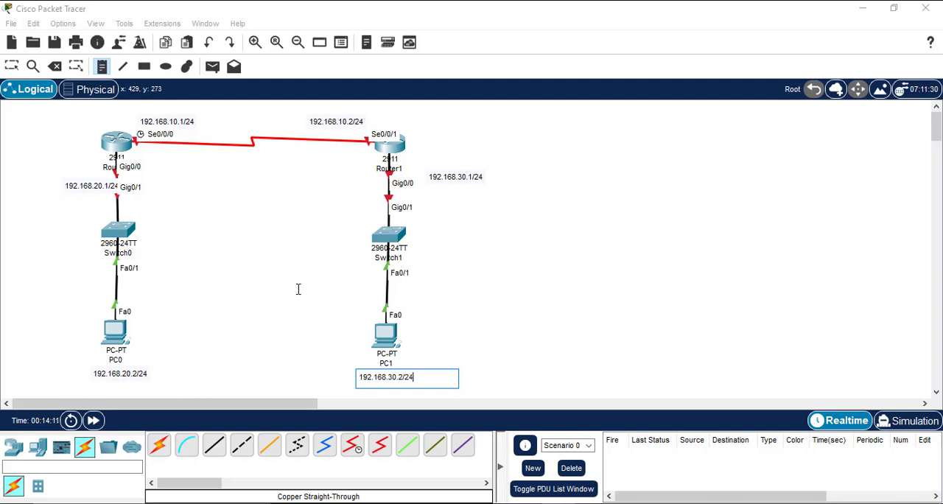
key(Return)
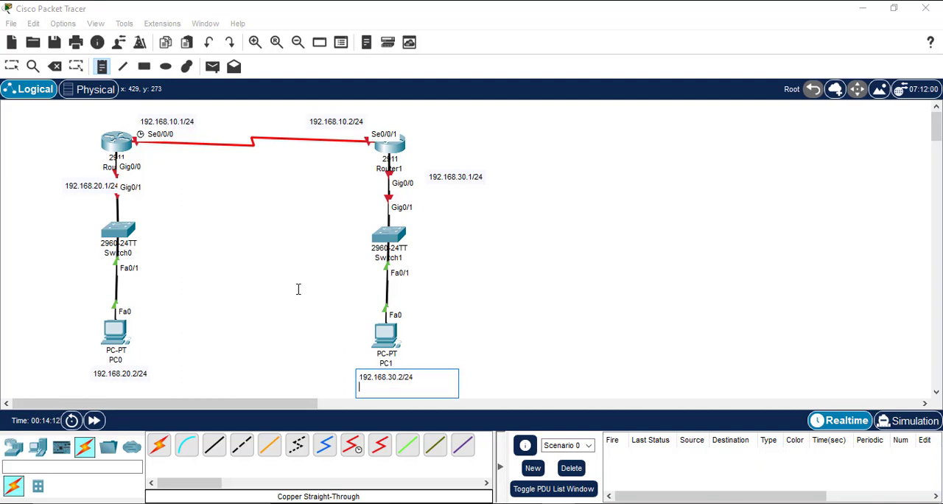
key(BackSpace)
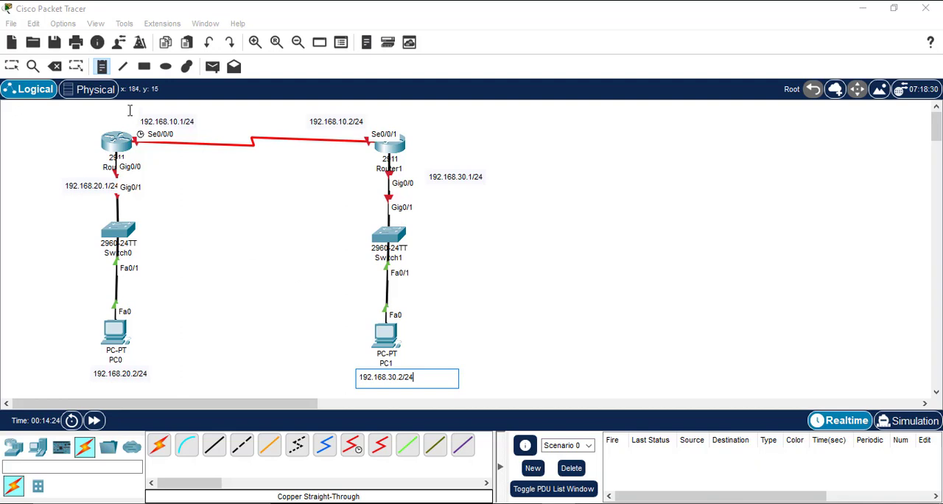
click(105, 66)
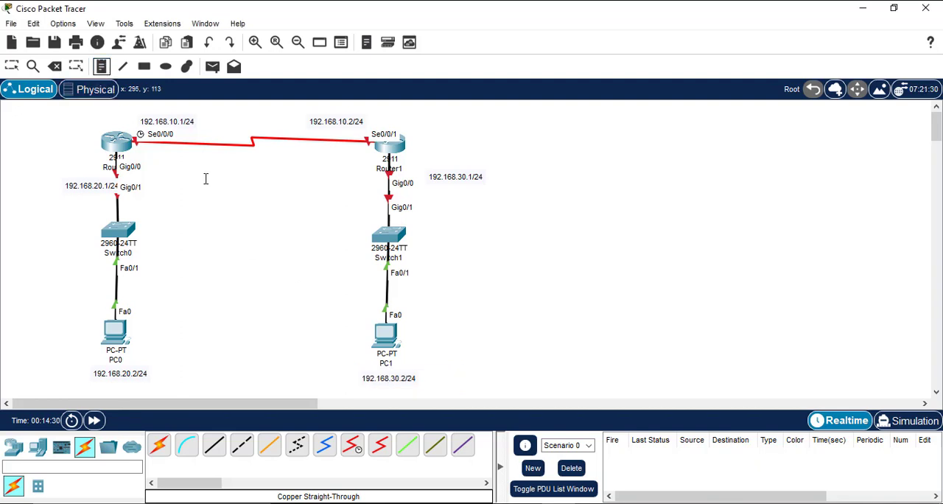
key(Escape)
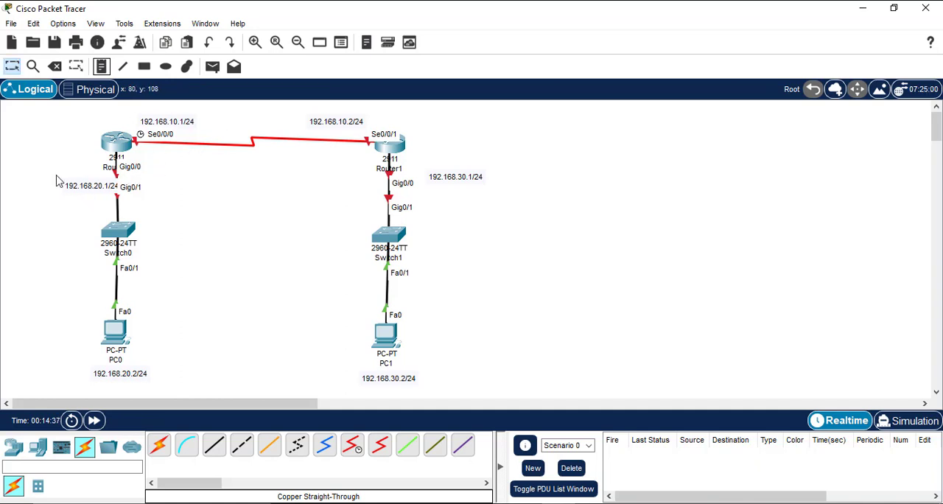
Step: Move the router LAN and PC address notes to the left of their links and PCs so they clear the labels
drag(74, 191, 58, 185)
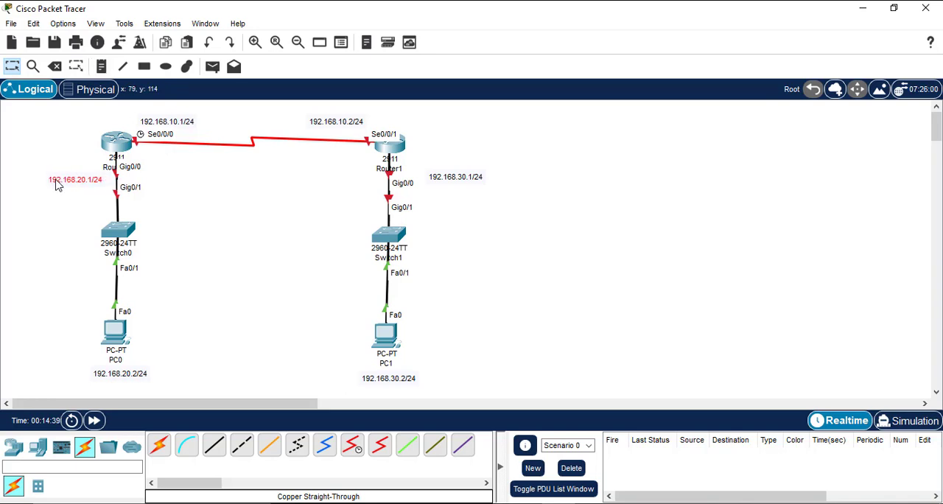
drag(124, 380, 63, 353)
drag(385, 380, 323, 345)
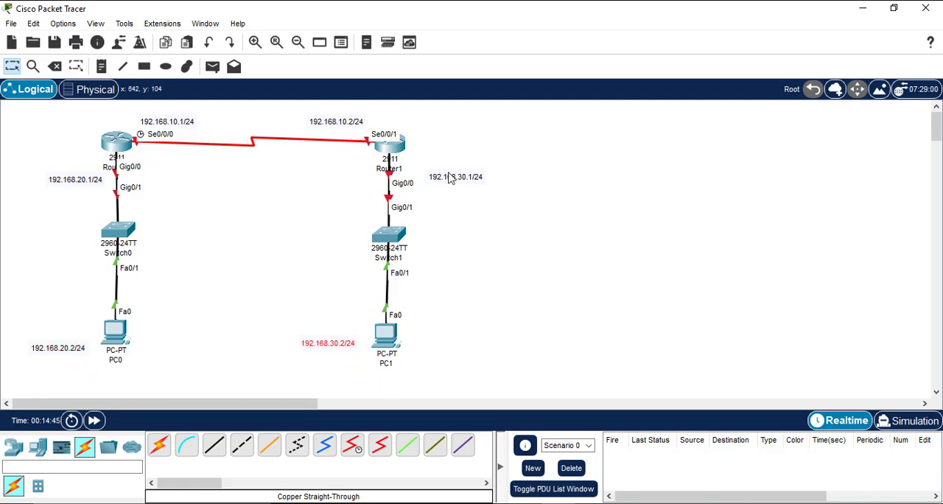
drag(451, 179, 347, 181)
click(270, 191)
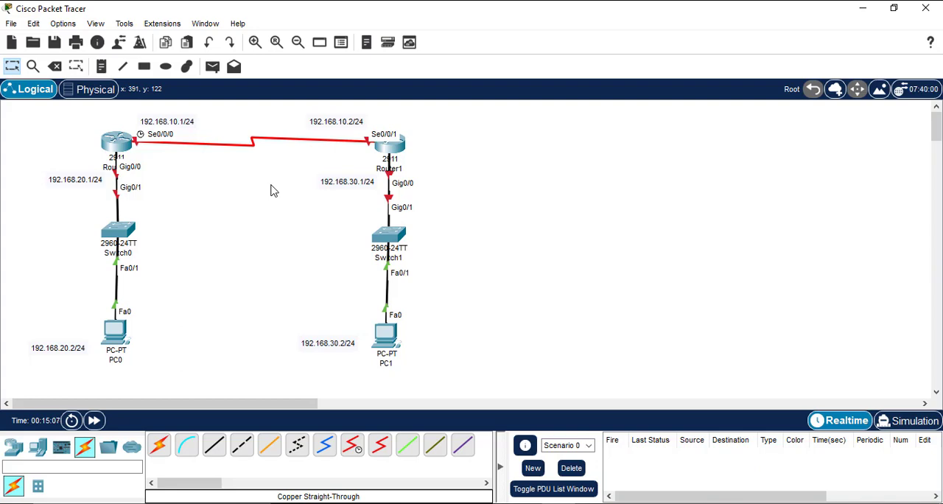
Step: Open Router0's command line beside the topology and answer no to the initial configuration dialog
click(118, 143)
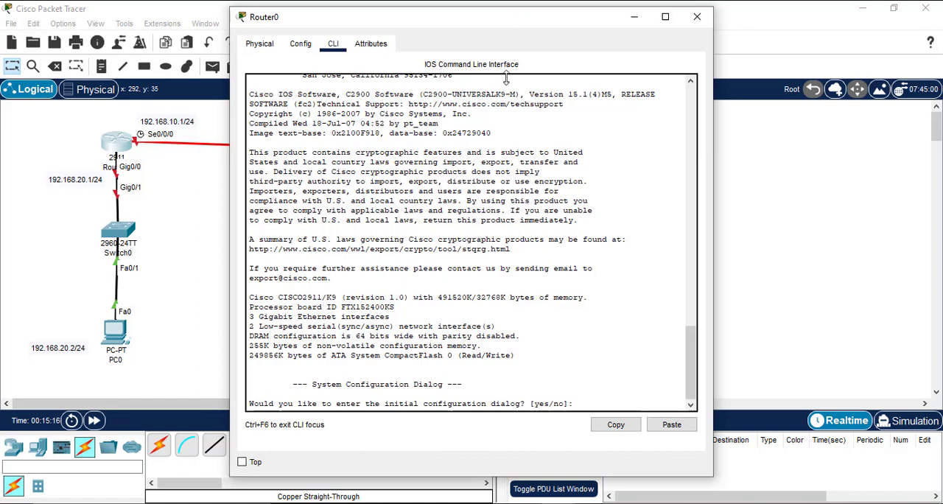
scroll(506, 77, up, 10)
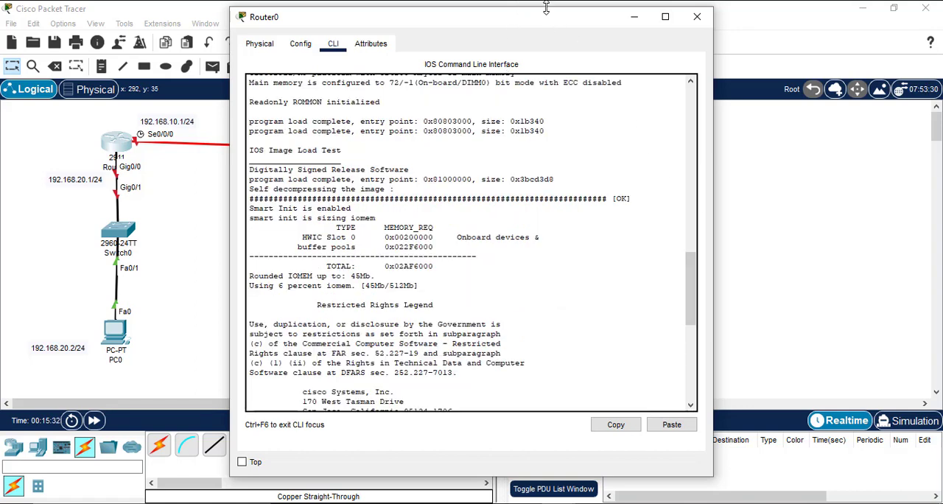
drag(553, 28, 767, 49)
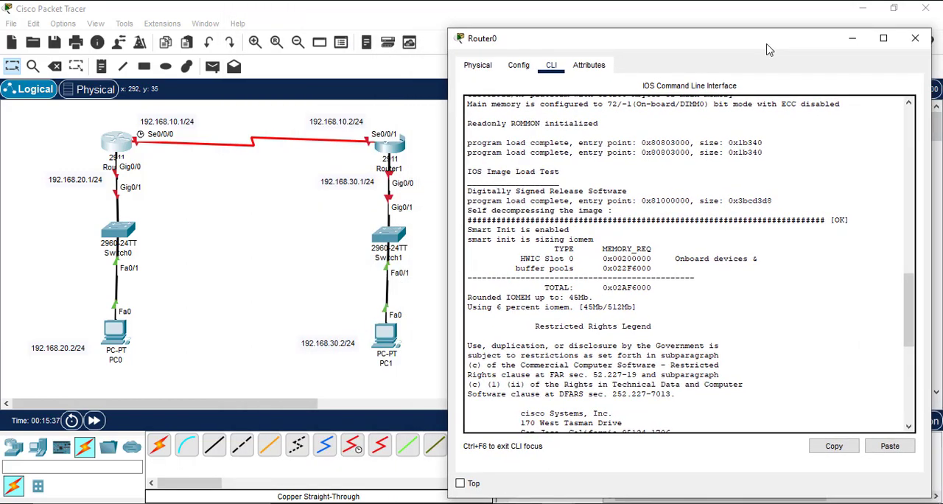
scroll(663, 352, down, 11)
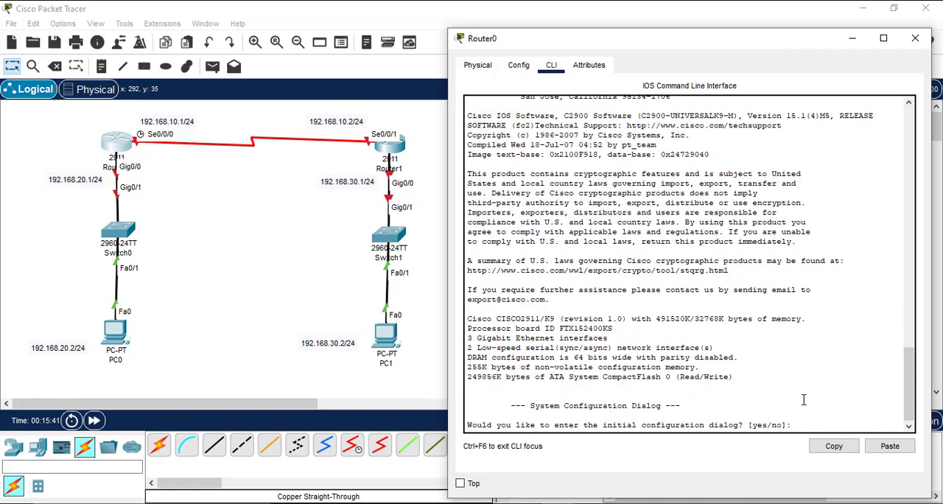
text(no)
key(Return)
Step: Enter privileged mode on Router0 with enable and global configuration mode with configure terminal
key(Return)
key(Return)
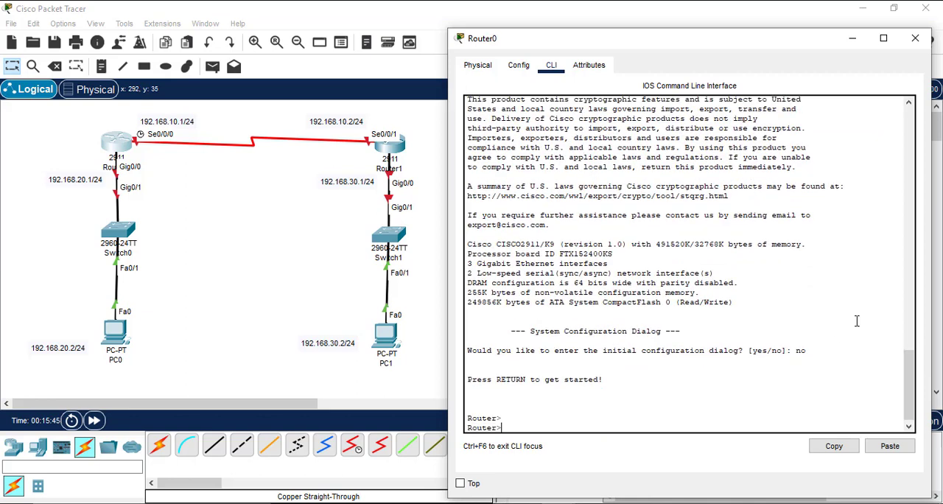
text(enable)
key(Return)
key(Return)
key(Return)
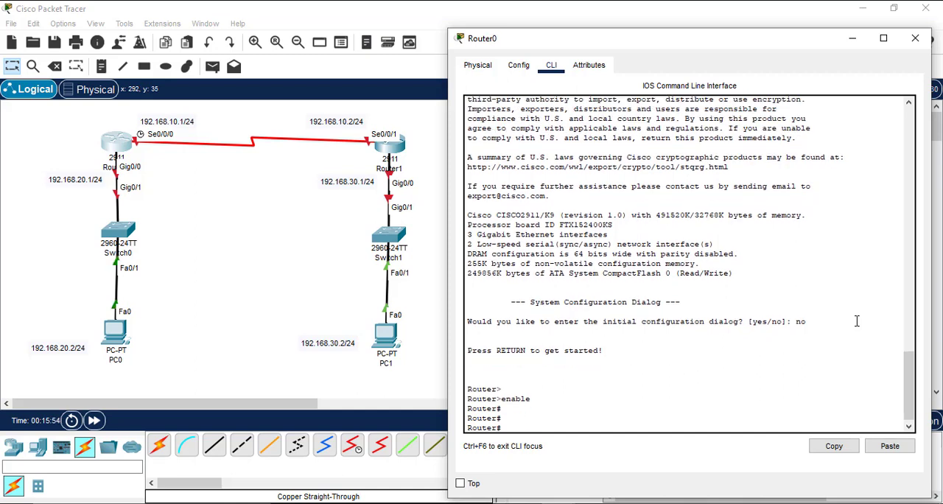
text(configure terminal)
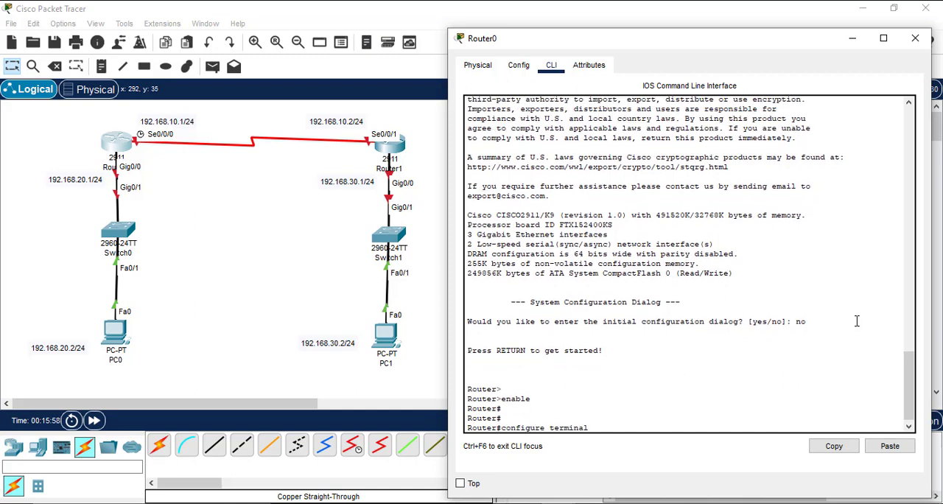
key(Return)
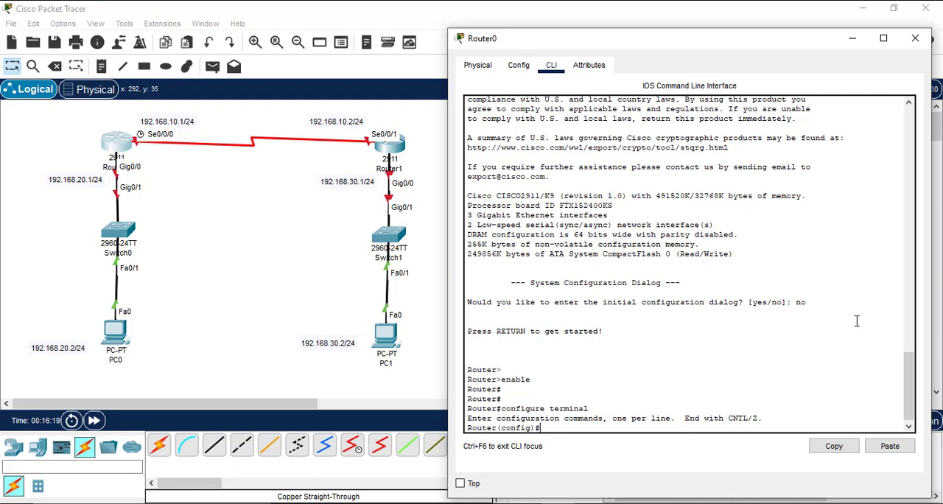
Step: Enter interface configuration for serial 0/0/0 on Router0
text(interface)
text(serial 0/0/0)
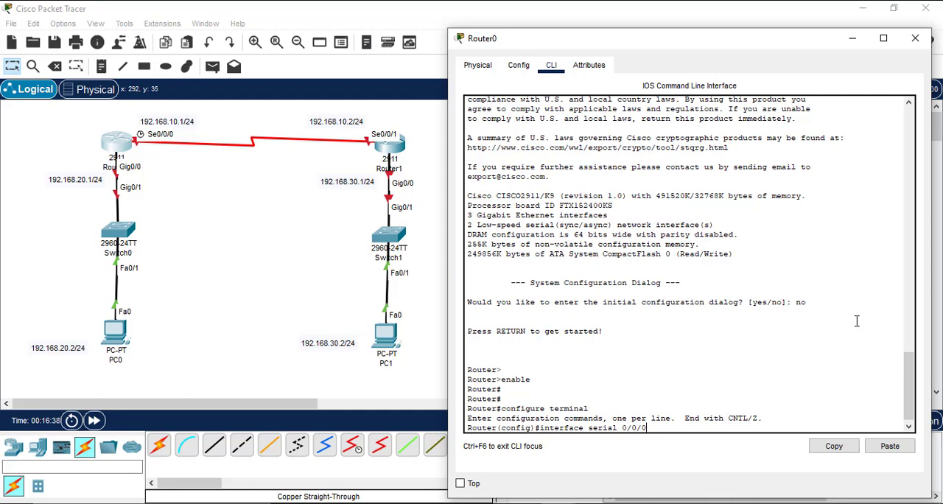
key(Return)
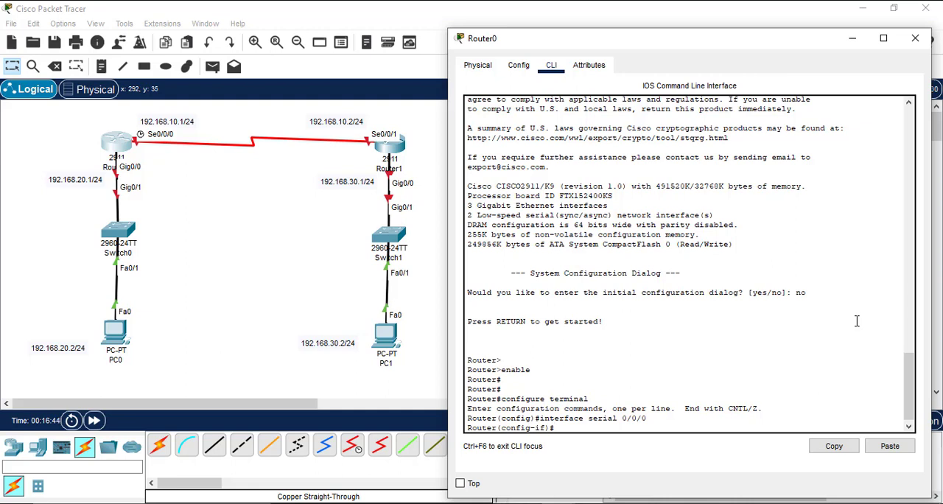
Step: Assign IP address 192.168.10.1 with subnet mask 255.255.255.0 to Router0's serial 0/0/0 interface
text(ip address)
text(192.168.10.1 255.)
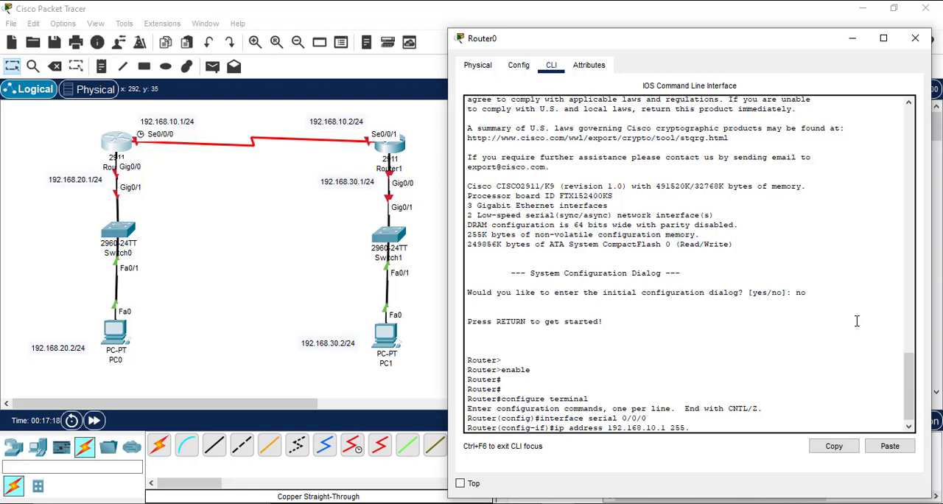
text(255.255.0)
key(Return)
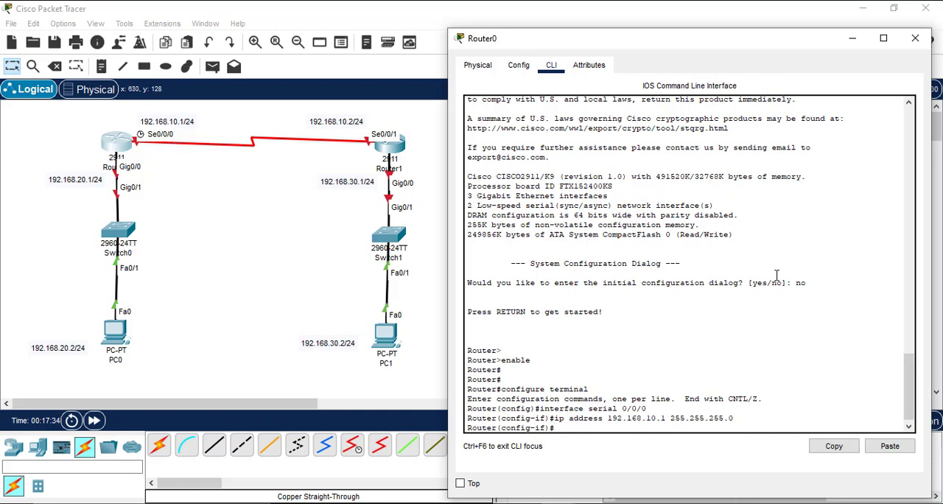
Step: Exit interface and global configuration back to Router0's privileged mode
text(exit)
key(Return)
key(Return)
text(exit)
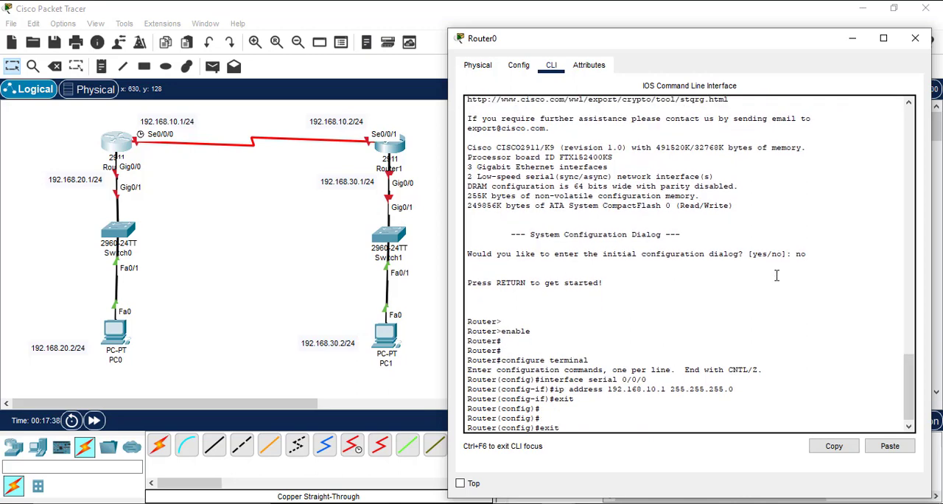
key(Return)
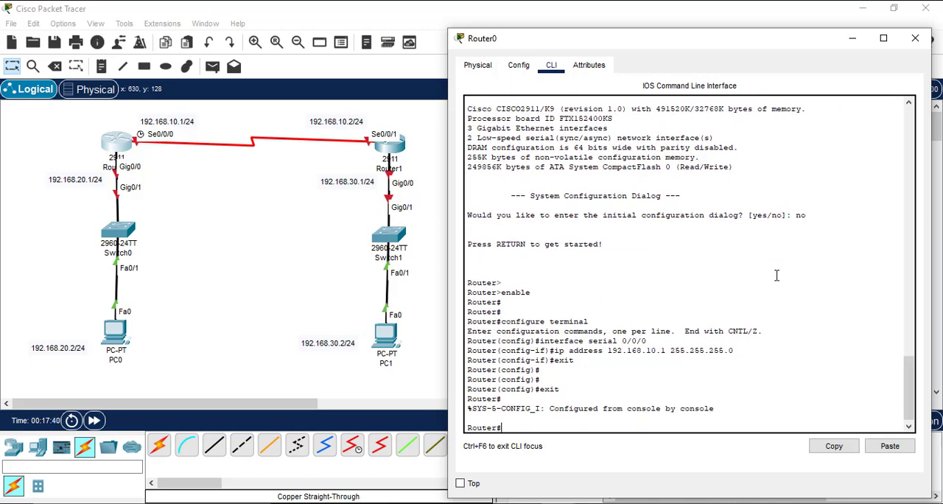
Step: Run show ip interface brief on Router0 and examine the listed interfaces, especially the Serial0/0/0 address entry
text(show ip interface brief)
key(Return)
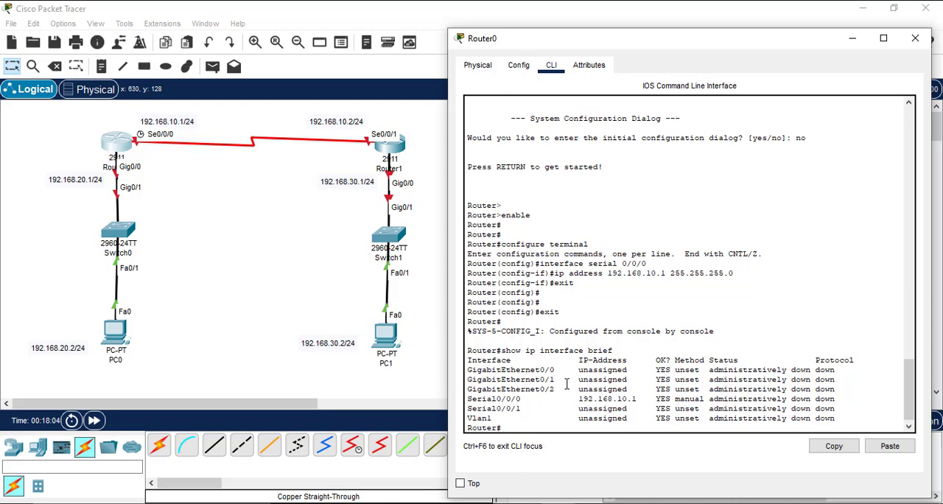
drag(559, 389, 465, 374)
drag(529, 408, 466, 398)
double_click(493, 417)
drag(469, 398, 632, 400)
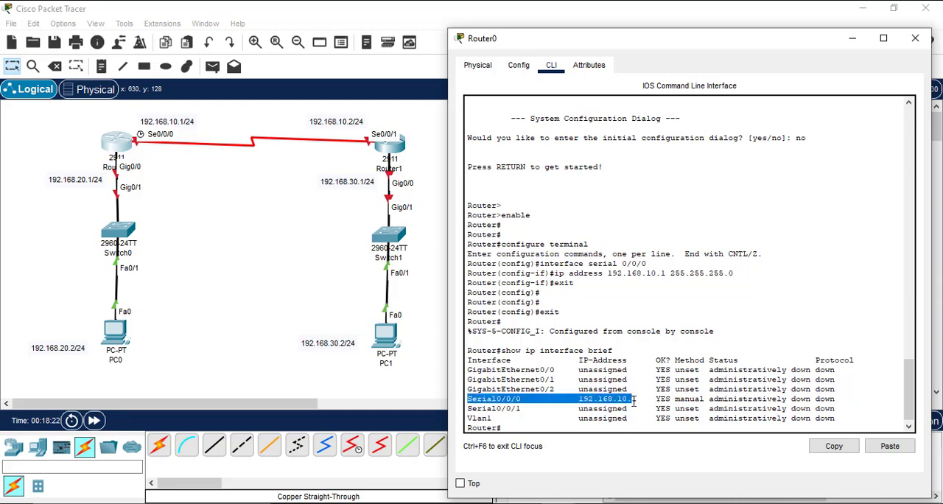
Step: Enter global configuration mode on Router0 with configure terminal
click(634, 401)
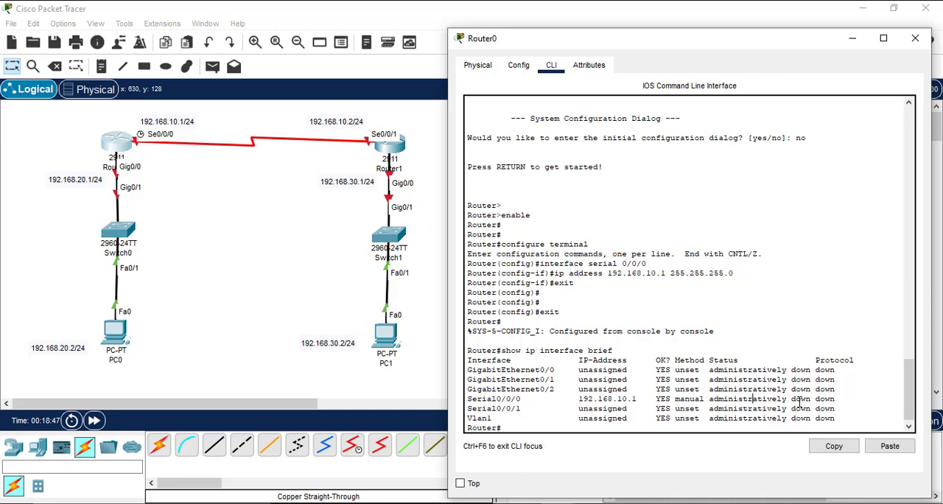
scroll(799, 403, down, 1)
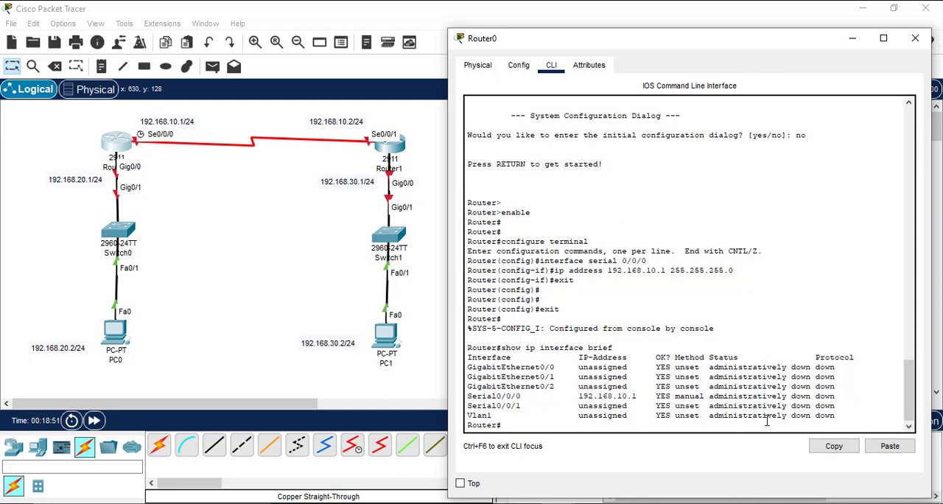
text(configure terminal)
key(Return)
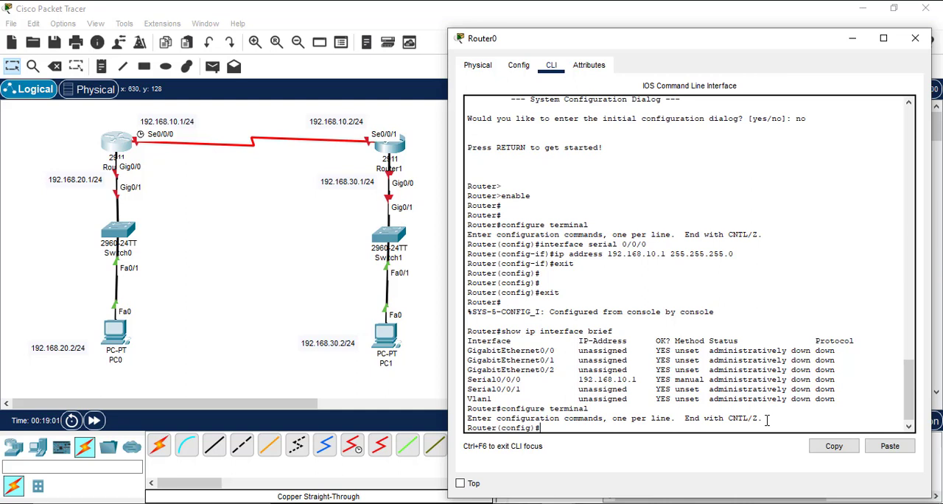
Step: Open interface serial 0/0/0 on Router0 for configuration and enable it with no shutdown
text(interface serial 0/0/0)
key(Return)
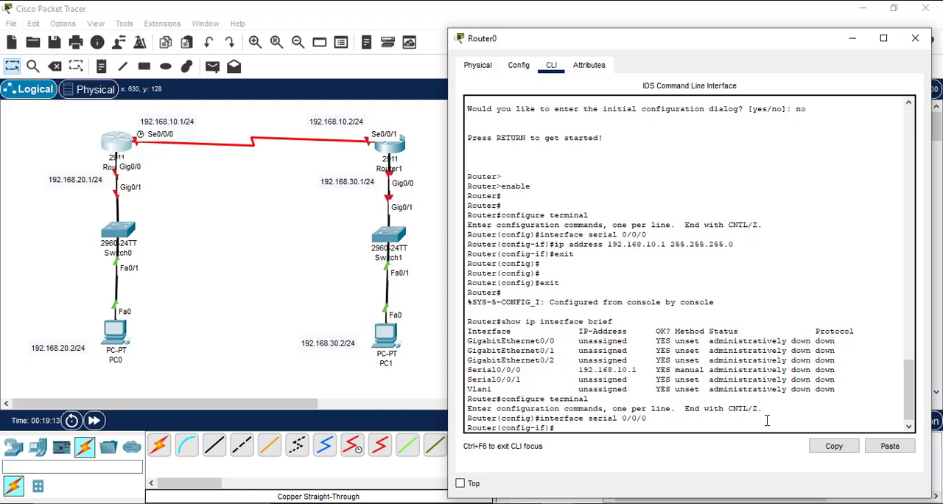
text(no shutdown)
key(Return)
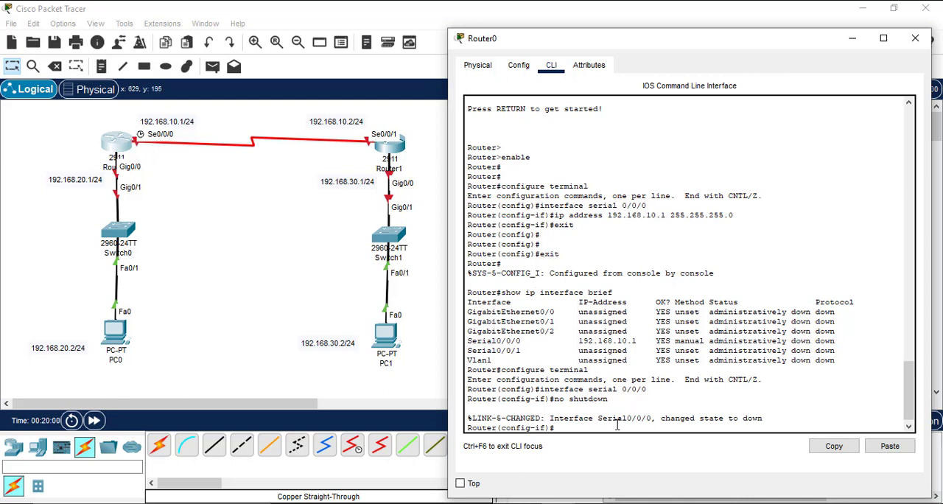
Step: List the clock rate values available for Router0's serial 0/0/0 interface using the command's built-in help
text(clock)
key(BackSpace)
key(BackSpace)
key(BackSpace)
key(BackSpace)
key(BackSpace)
key(BackSpace)
key(BackSpace)
key(BackSpace)
text(clock rate)
text(?)
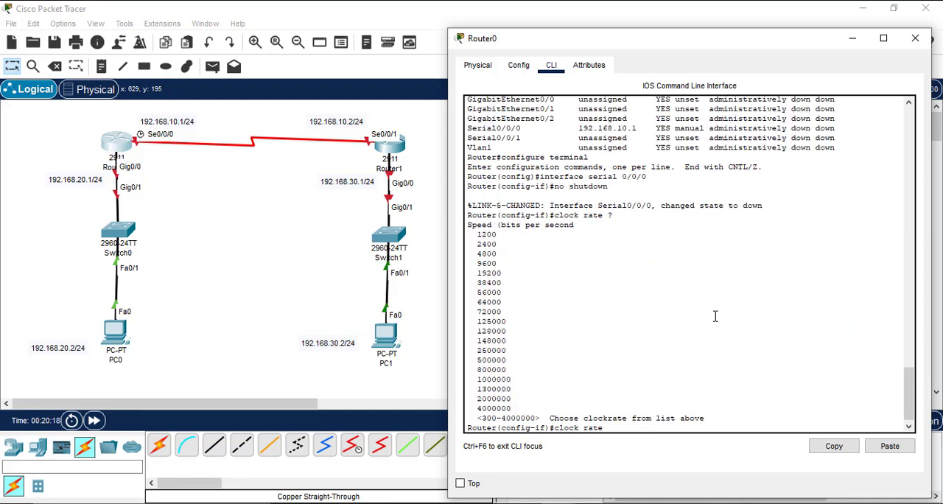
key(Return)
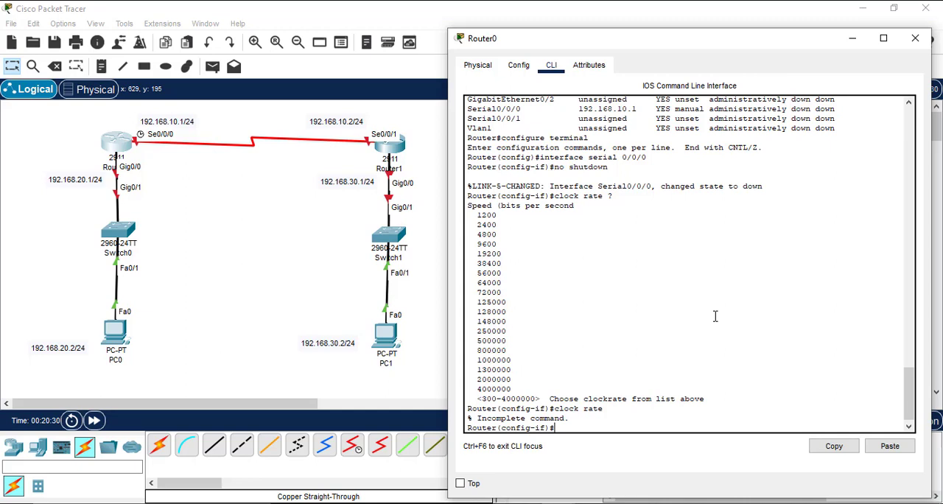
Step: Set the clock rate of Router0's serial 0/0/0 interface to 64000
text(clock rate 64000)
key(Return)
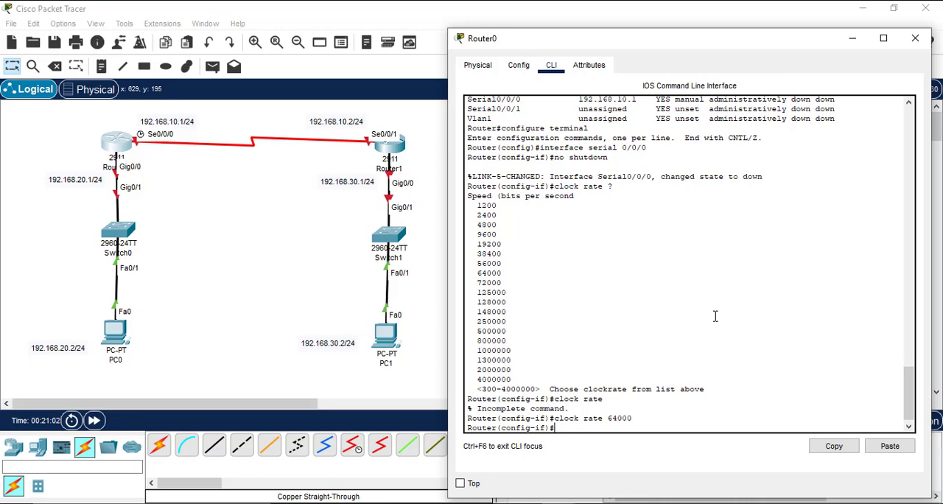
Step: Leave interface and global configuration on Router0, returning to privileged mode
text(xit)
key(Return)
text(exit)
key(Return)
key(Return)
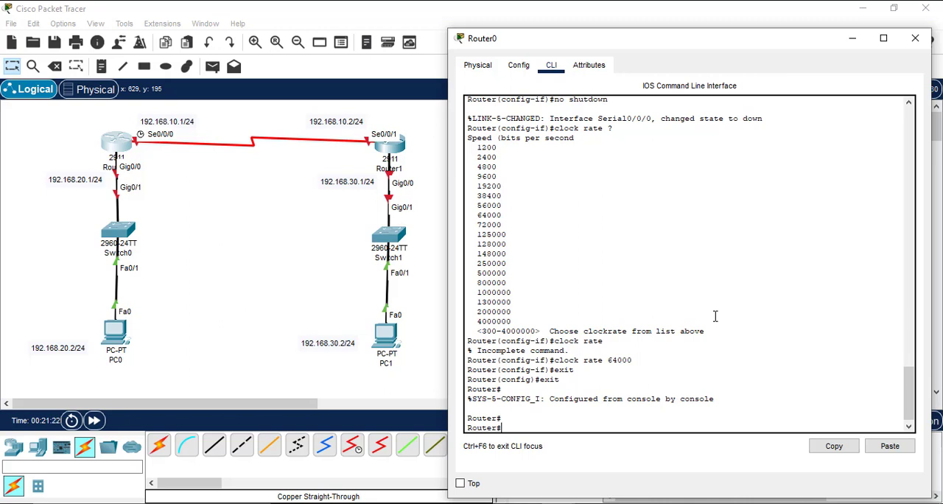
Step: Run show ip interface on Router0 to view the detailed interface report, then quit the paged output
text(show ip interface brief)
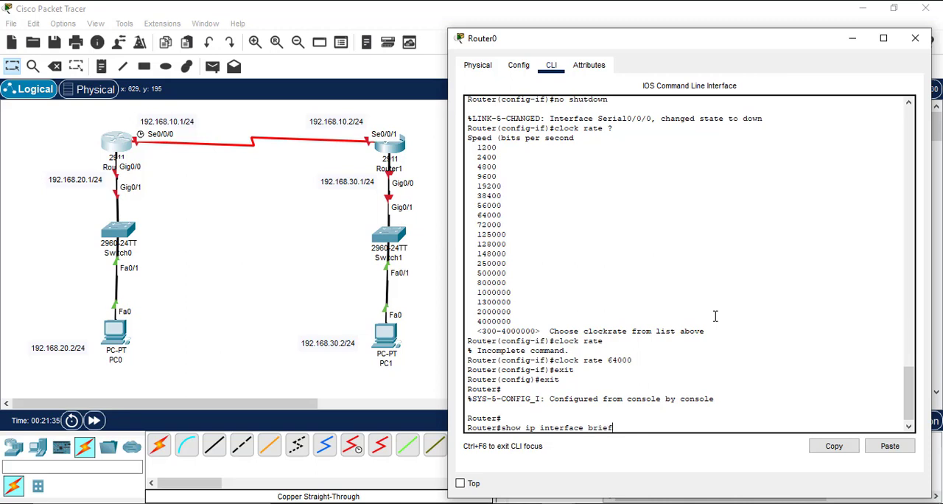
key(BackSpace)
key(BackSpace)
key(BackSpace)
key(BackSpace)
key(BackSpace)
key(Return)
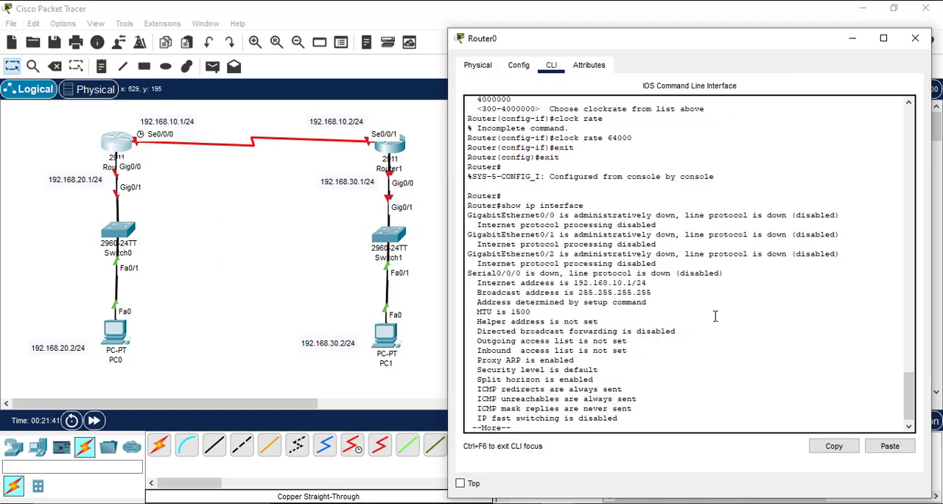
key(q)
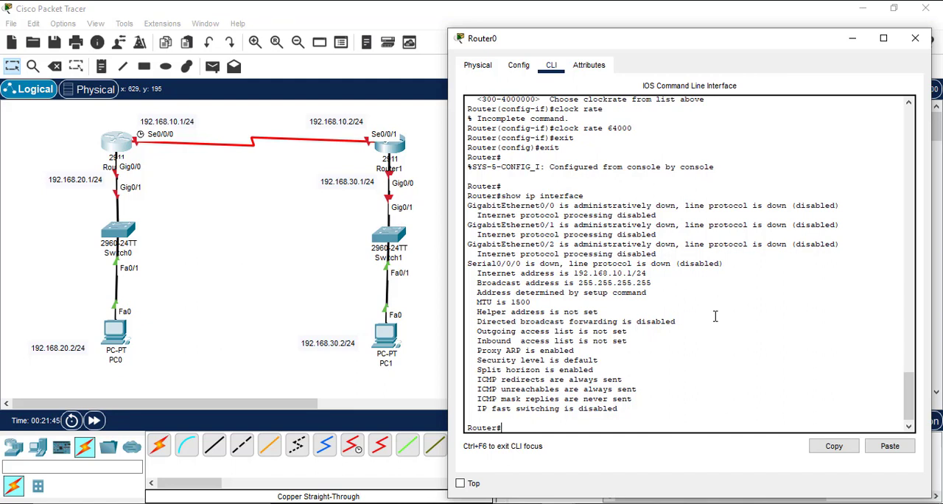
Step: Run show ip interface brief on Router0 and examine the address and status of Serial0/0/0
key(Up)
text(brief)
key(Return)
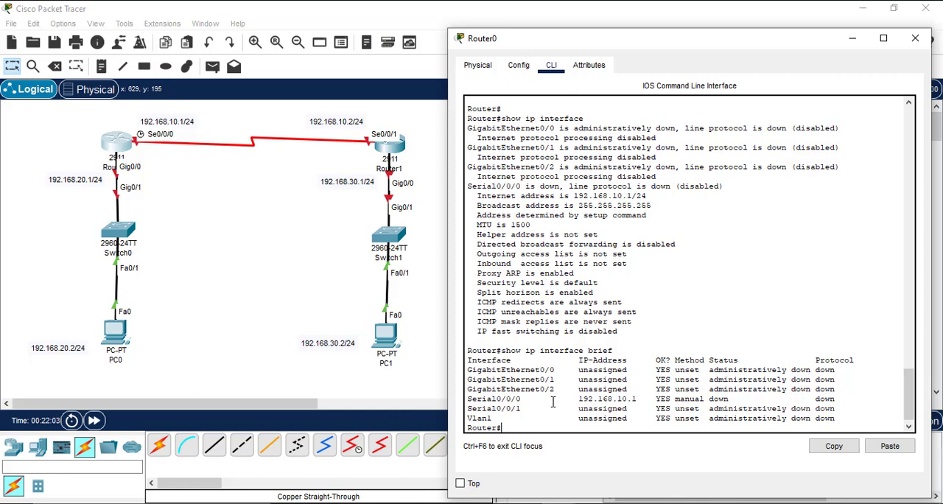
drag(469, 399, 637, 400)
click(637, 401)
double_click(726, 399)
click(640, 424)
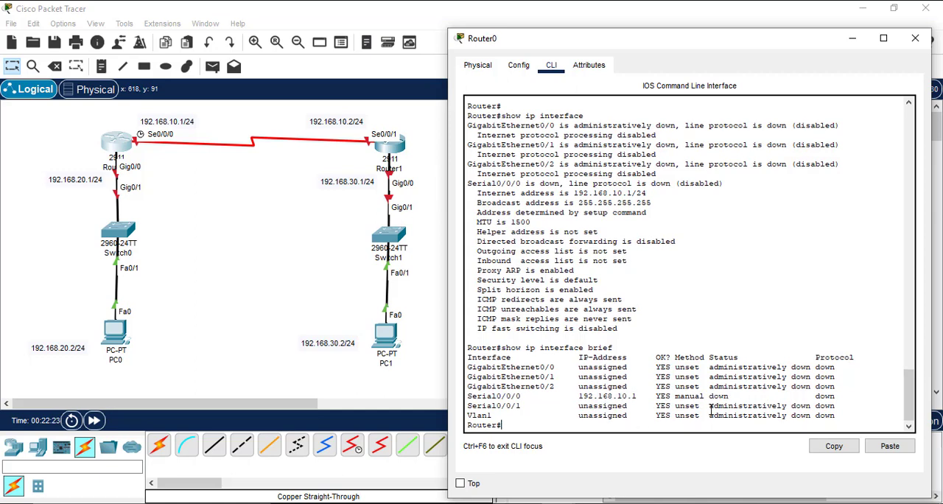
drag(840, 378, 803, 386)
click(804, 387)
Step: Save Router0's configuration with copy running-config startup-config, accepting the default destination filename
text(cp)
key(BackSpace)
text(opy)
text(running-s)
text(t)
key(BackSpace)
key(BackSpace)
text(config)
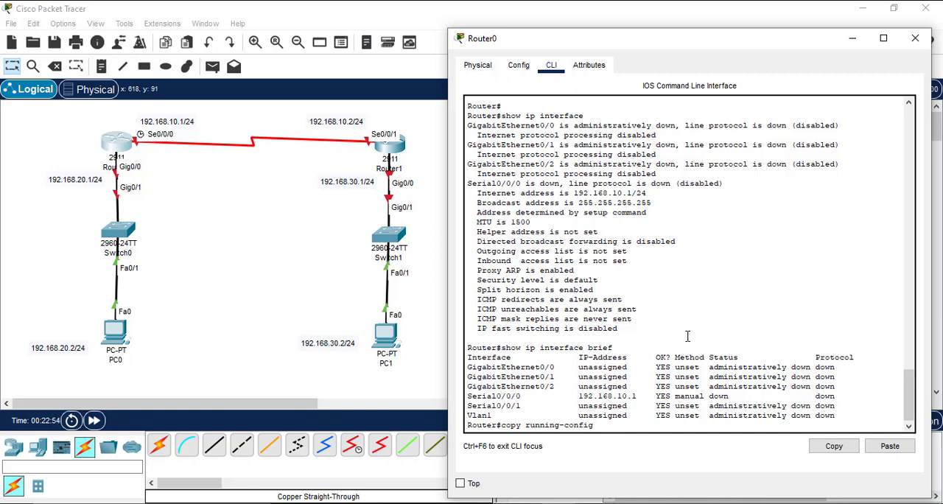
text( startup-config)
key(Return)
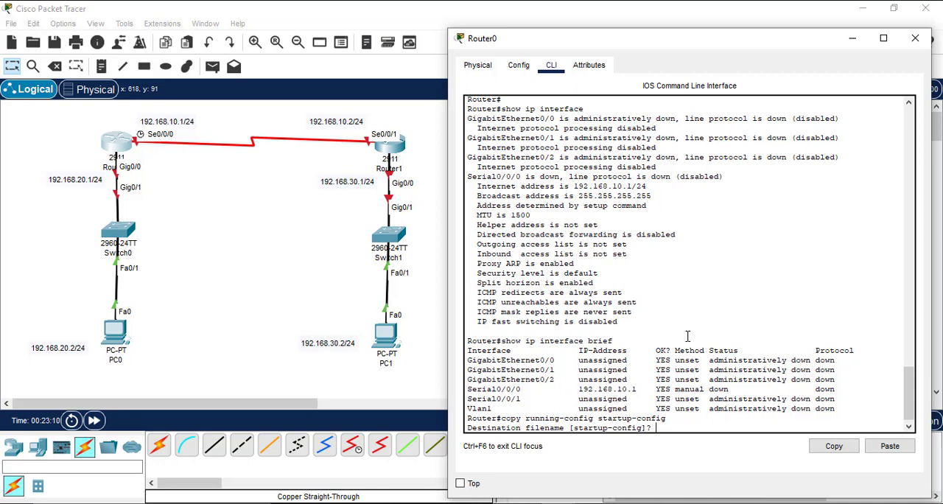
key(Return)
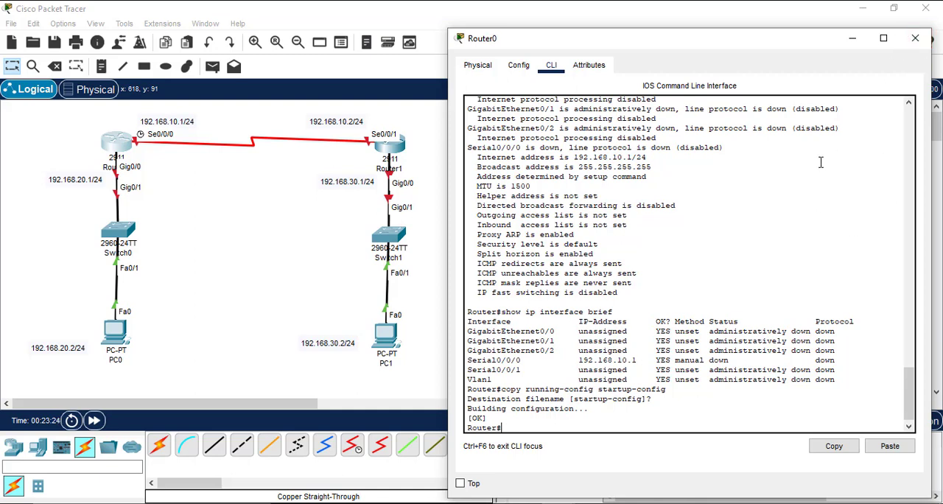
Step: Close Router0's window and open Router1's command line, moving its window clear of the topology
click(915, 39)
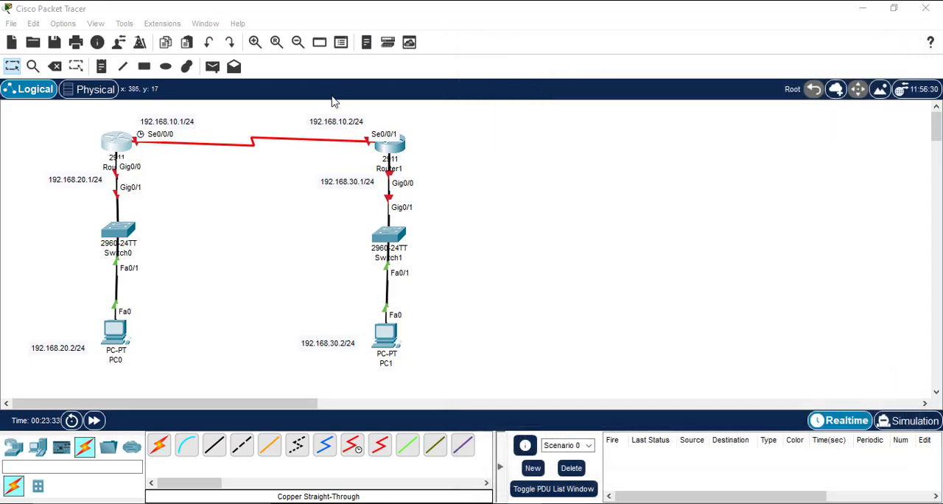
click(383, 148)
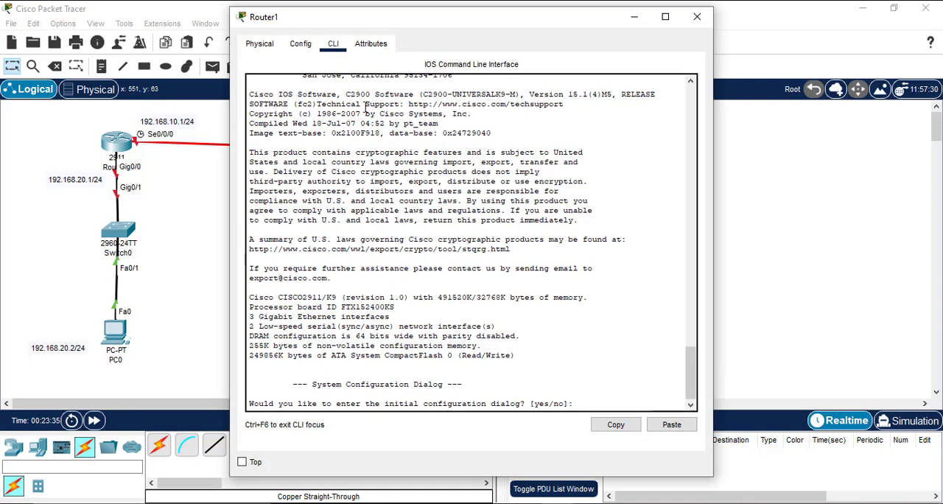
double_click(366, 9)
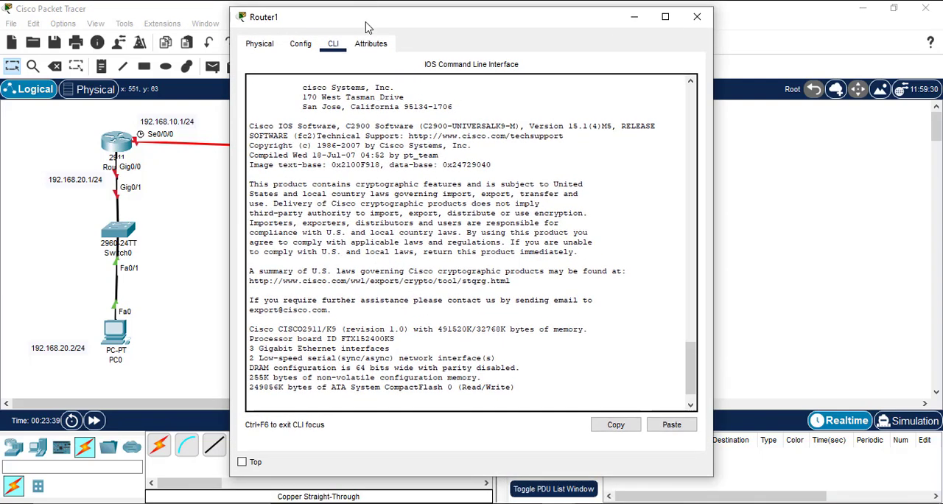
drag(367, 16, 577, 44)
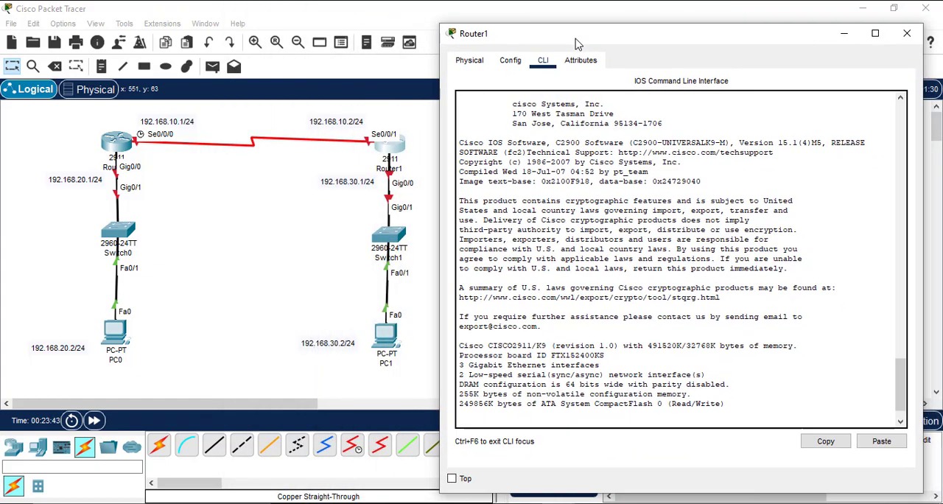
Step: Answer no to the initial configuration dialog on Router1
key(Return)
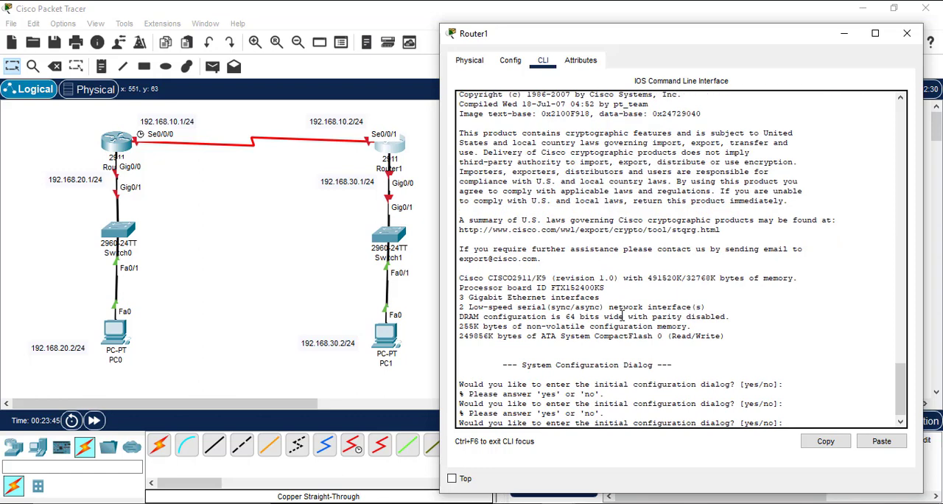
text(no)
key(Return)
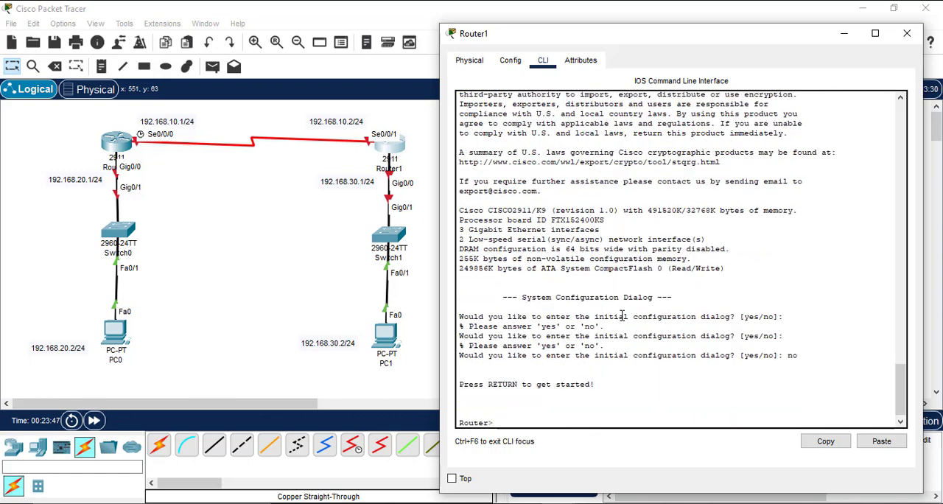
Step: Enter privileged mode with enable and global configuration mode with configure terminal on Router1
text(enable)
key(Return)
text(con)
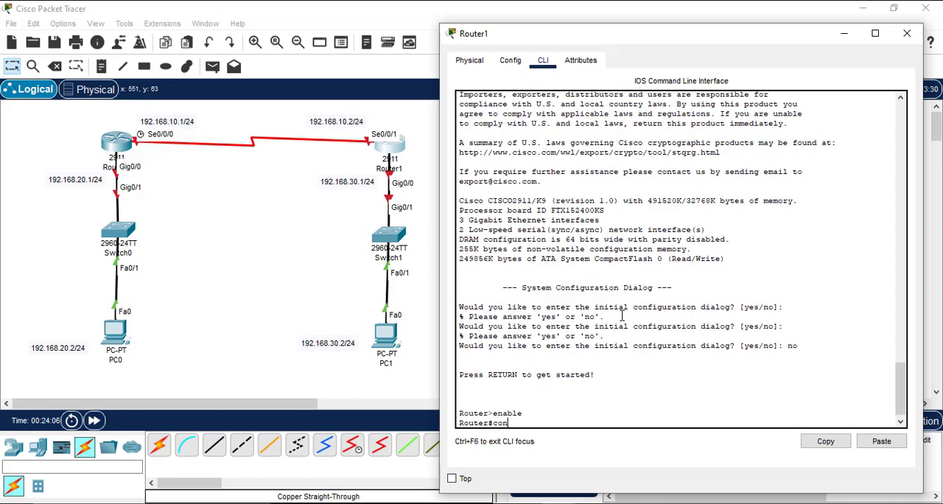
text(figure terminal)
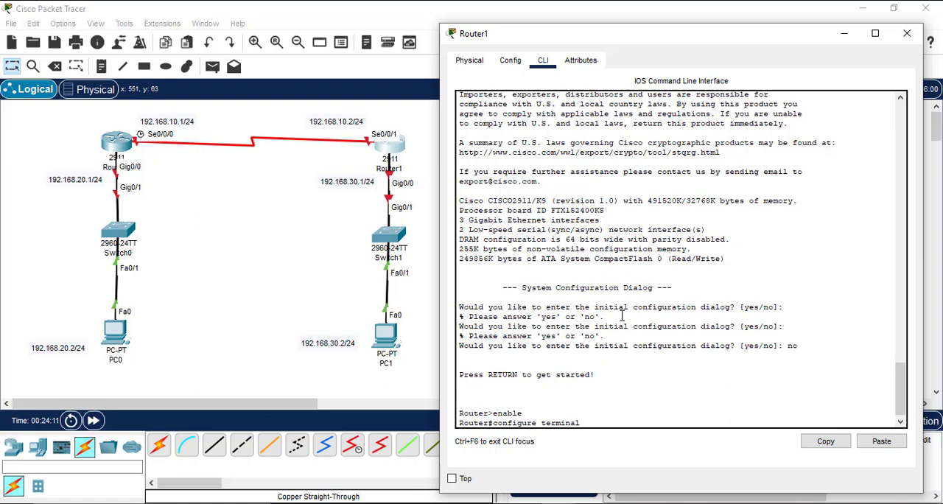
key(Return)
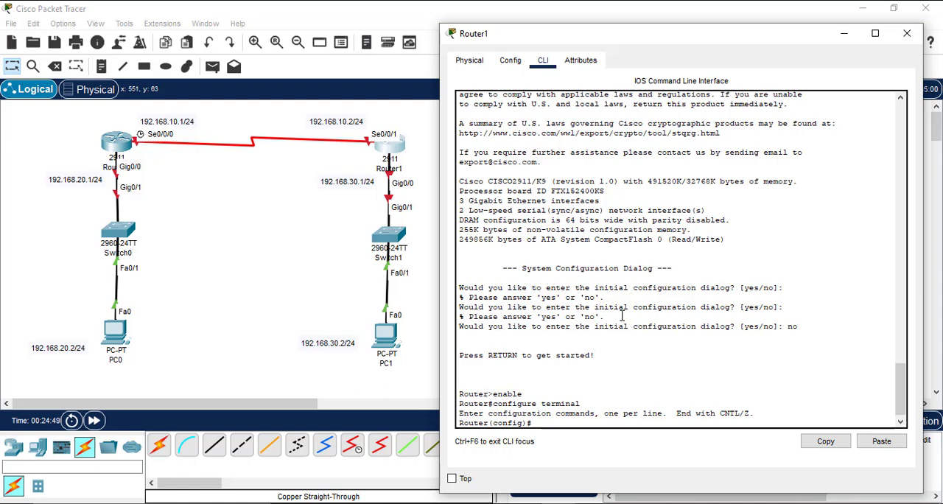
Step: Enter interface configuration for serial 0/0/1 on Router1
text(interface ser)
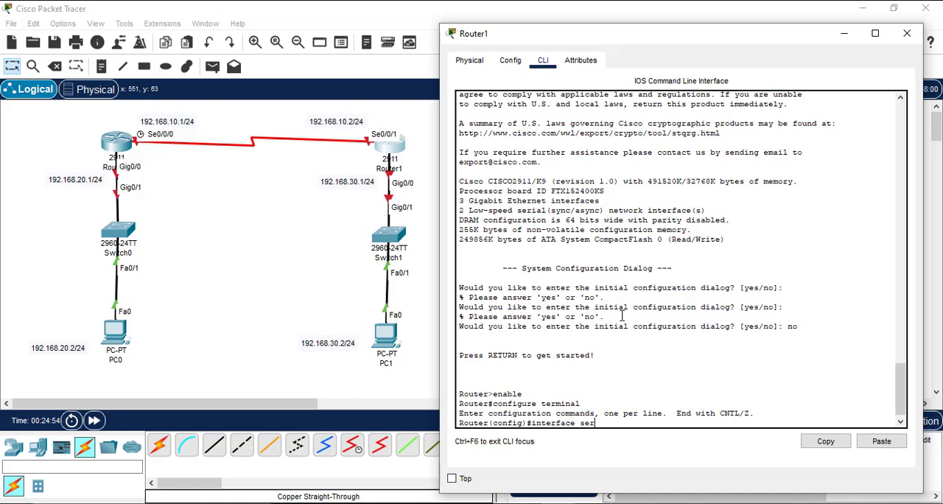
text(ial 0/0/1)
key(Return)
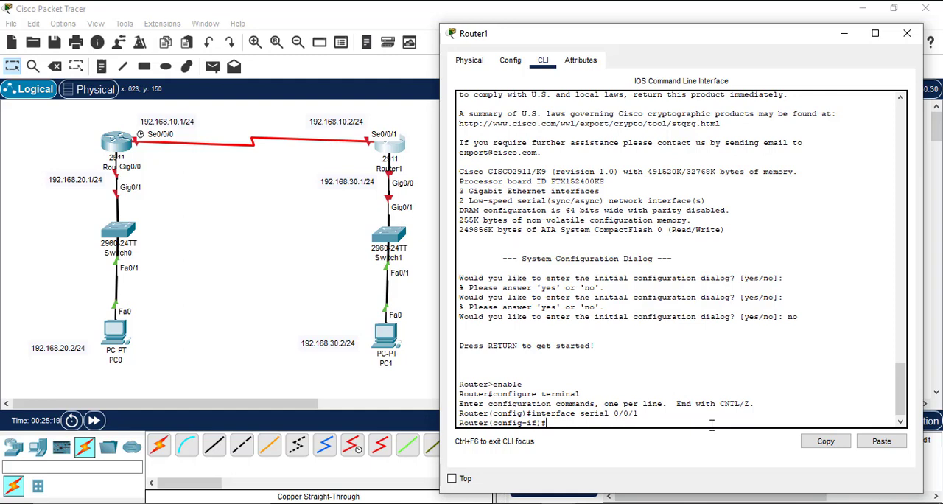
Step: Assign IP address 192.168.10.2 with subnet mask 255.255.255.0 to Router1's serial 0/0/1 interface
text(ip address 192.168.10.2 255.)
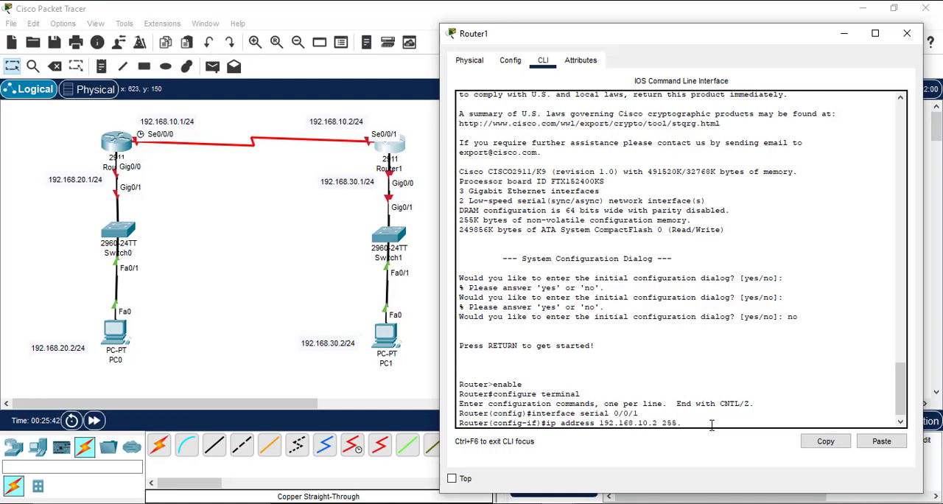
text(255.255.0)
key(Return)
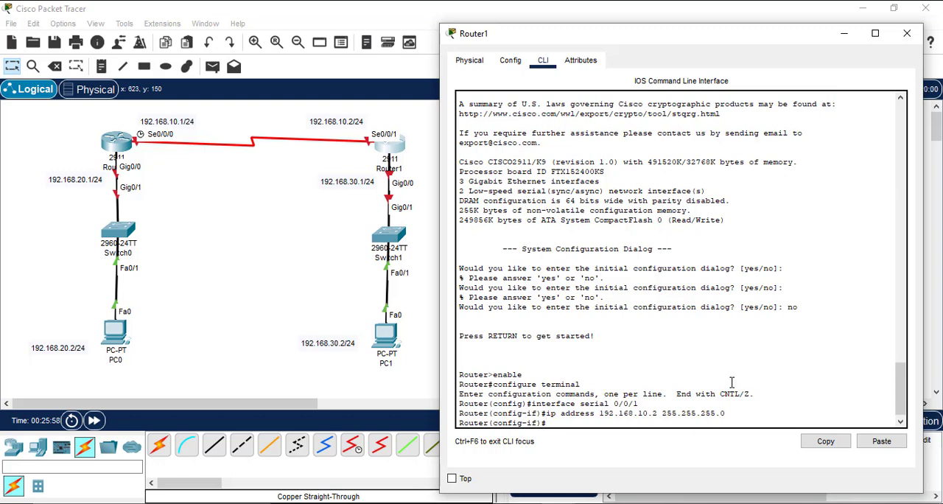
Step: Exit interface and global configuration back to Router1's privileged mode
text(exit)
key(Return)
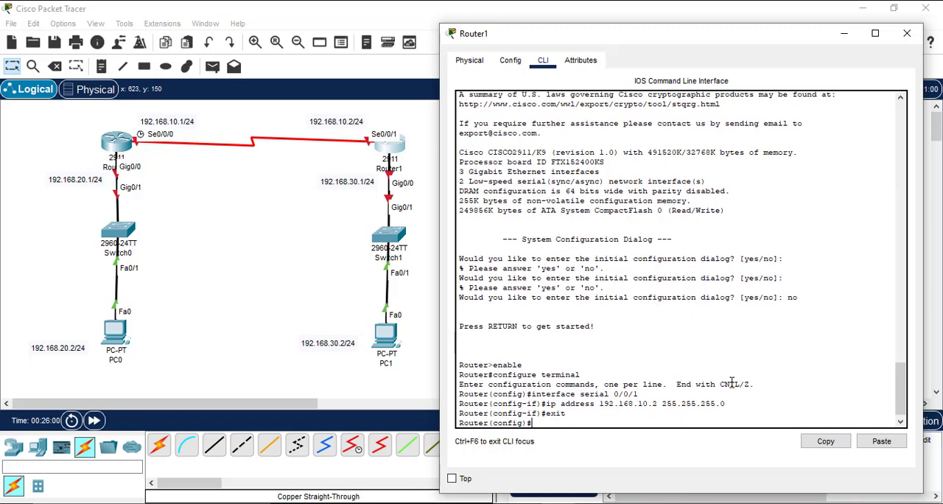
text(exit)
key(Return)
key(Return)
key(Return)
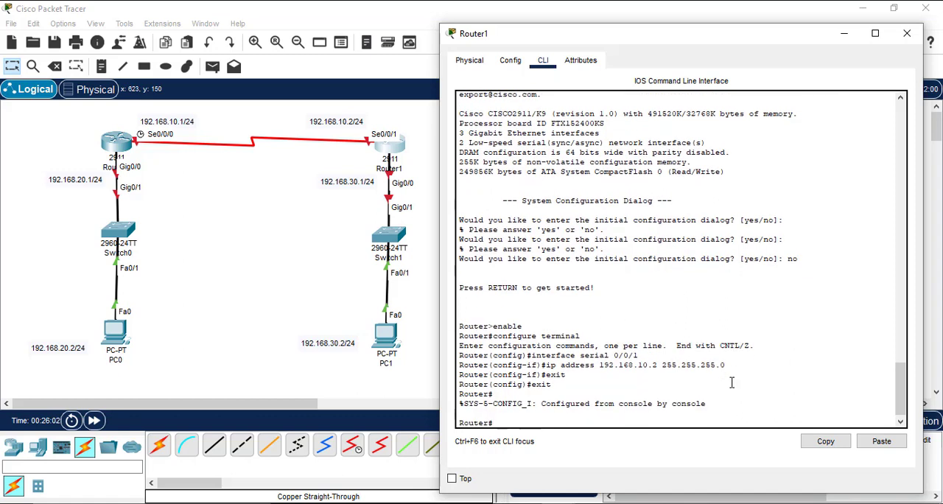
Step: Run show ip interface brief on Router1 and examine the entries for its serial interfaces
text(sow)
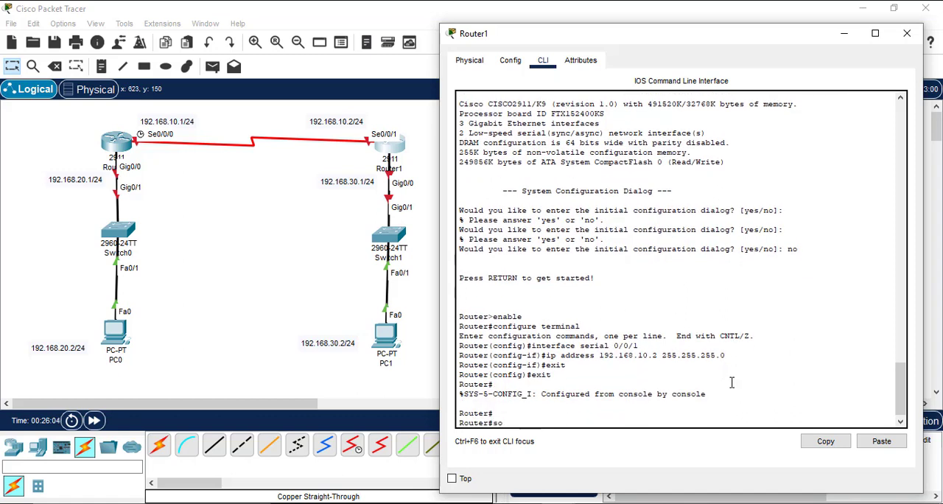
key(BackSpace)
key(BackSpace)
text(show ip interface brief)
key(Return)
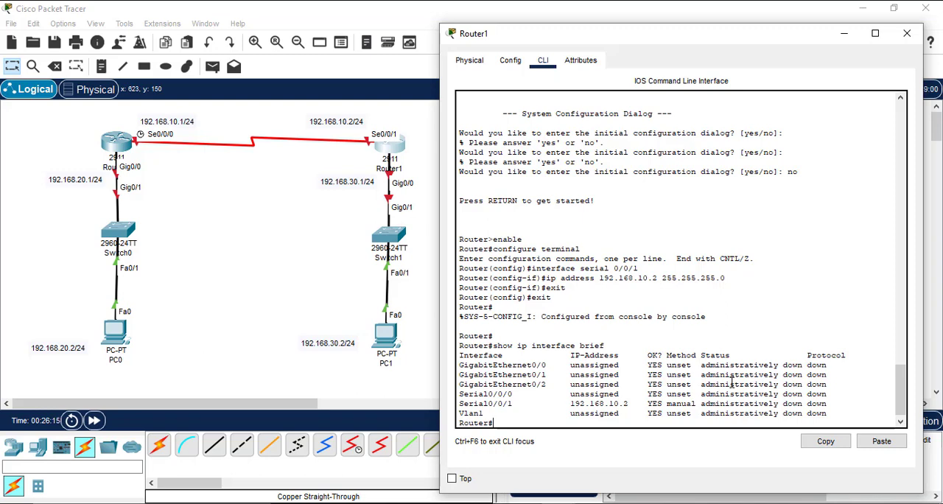
double_click(678, 394)
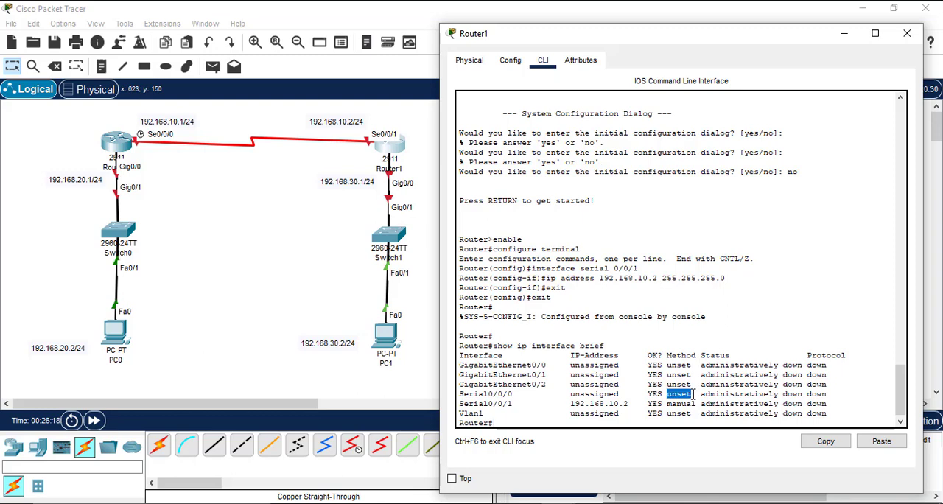
Step: Enter global configuration mode on Router1 with configure terminal after checking the status of its serial 0/0/1 interface
double_click(719, 402)
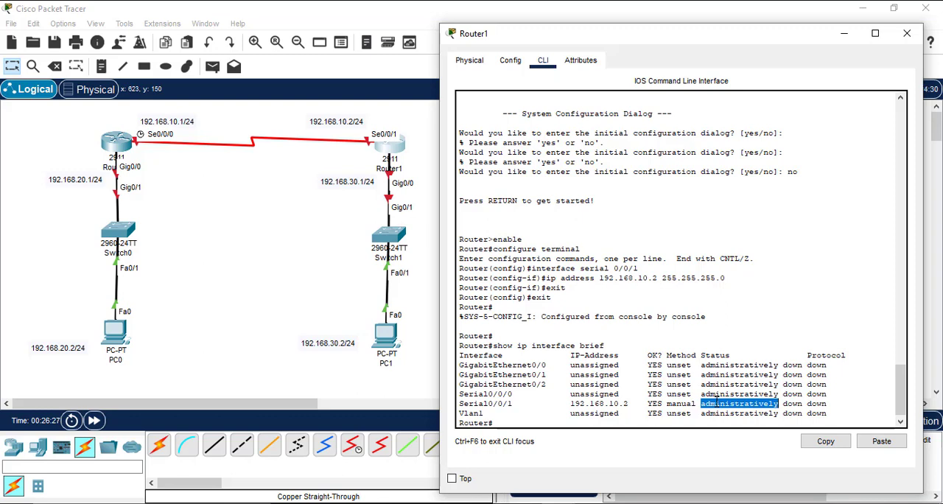
click(717, 400)
key(Return)
key(Return)
key(Return)
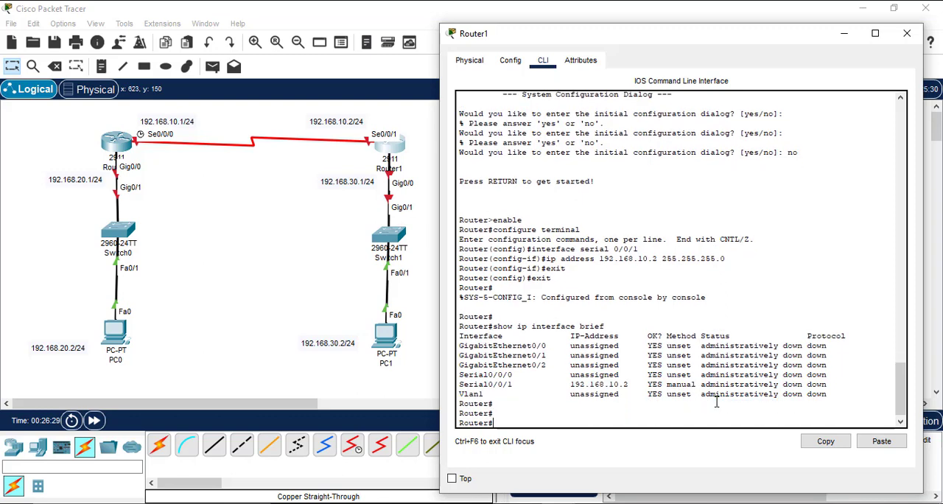
text(configure)
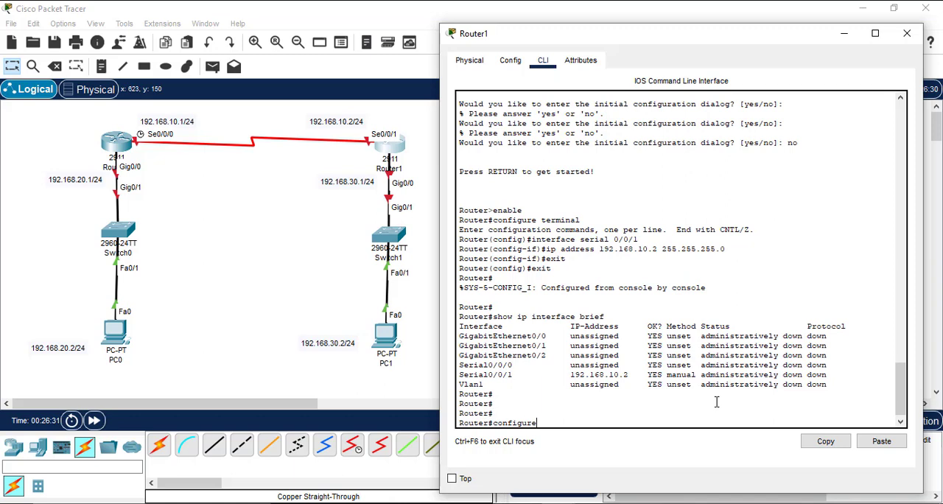
text( terminal)
key(Return)
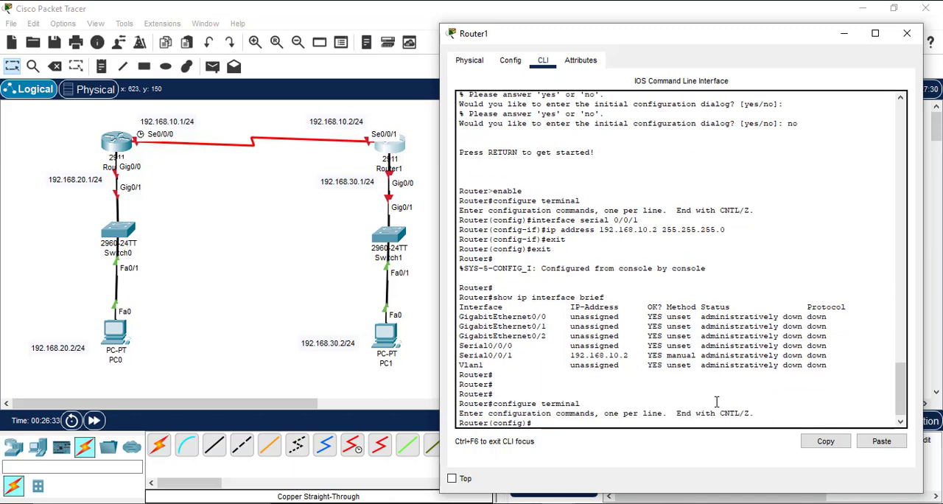
Step: Open interface configuration for serial 0/0/1 on Router1 from global configuration mode
text(intt)
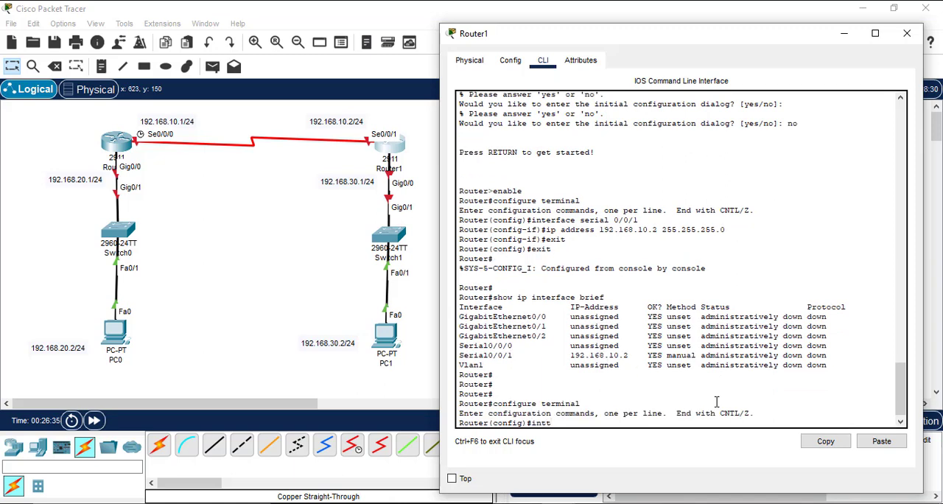
key(BackSpace)
text(erface serial 0/0/1)
key(Return)
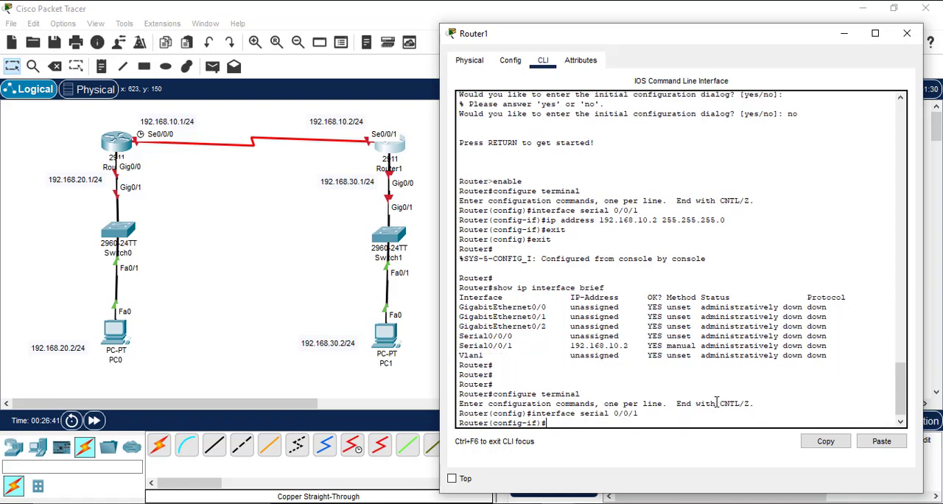
Step: Enable Router1's serial 0/0/1 interface with the no shutdown command
text(no shutdown)
key(Return)
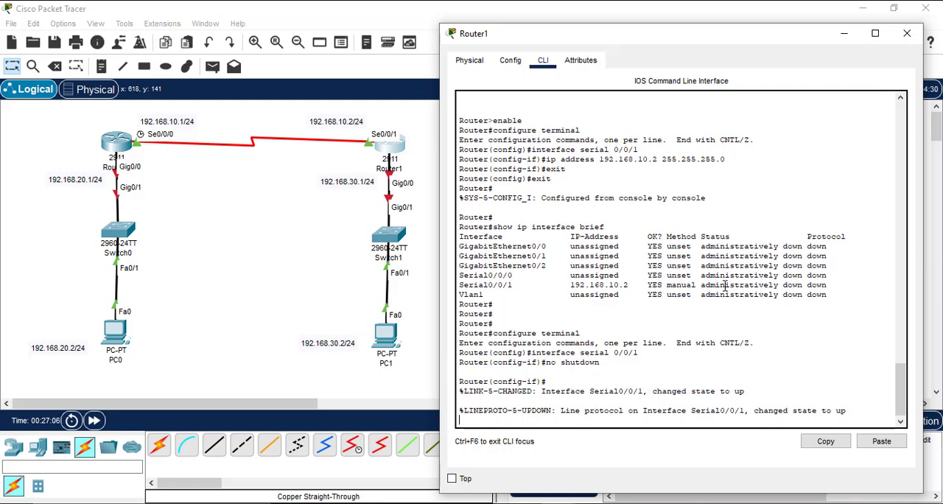
Step: Leave interface and global configuration on Router1 to return to the privileged prompt
key(Return)
text(ex)
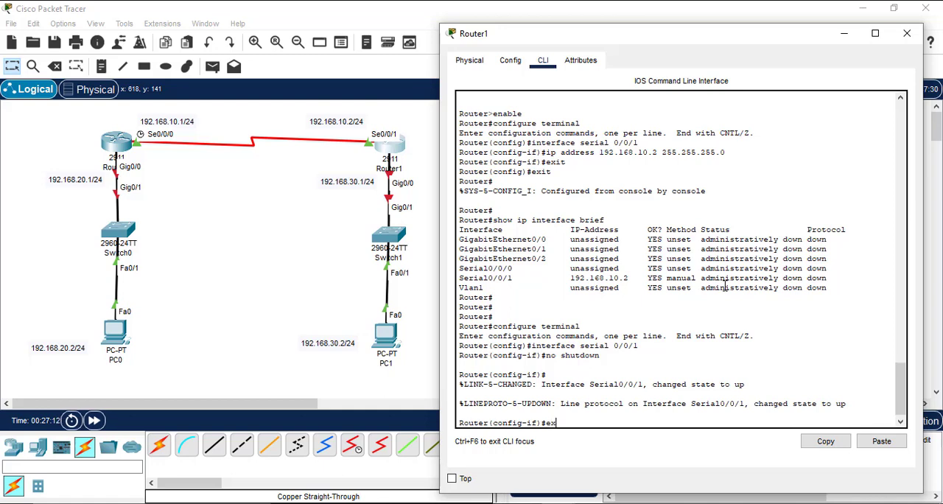
text(it)
key(Return)
text(exit)
key(Return)
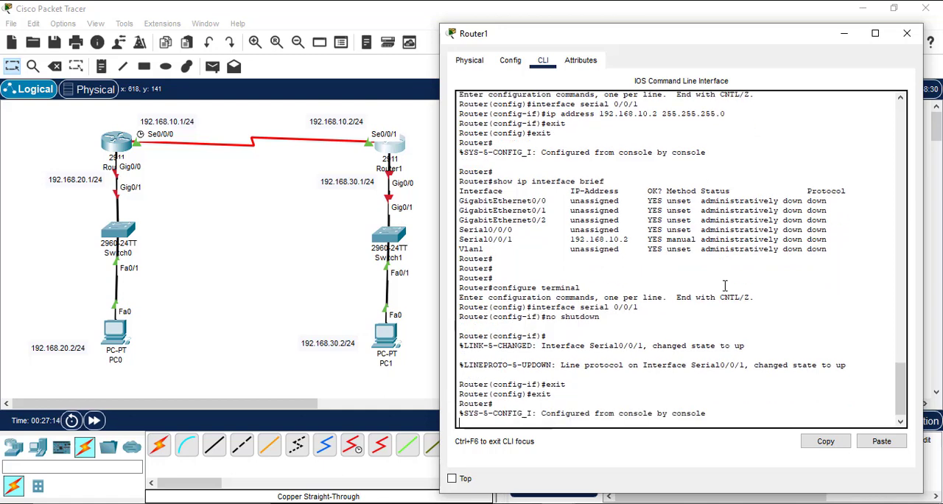
key(Return)
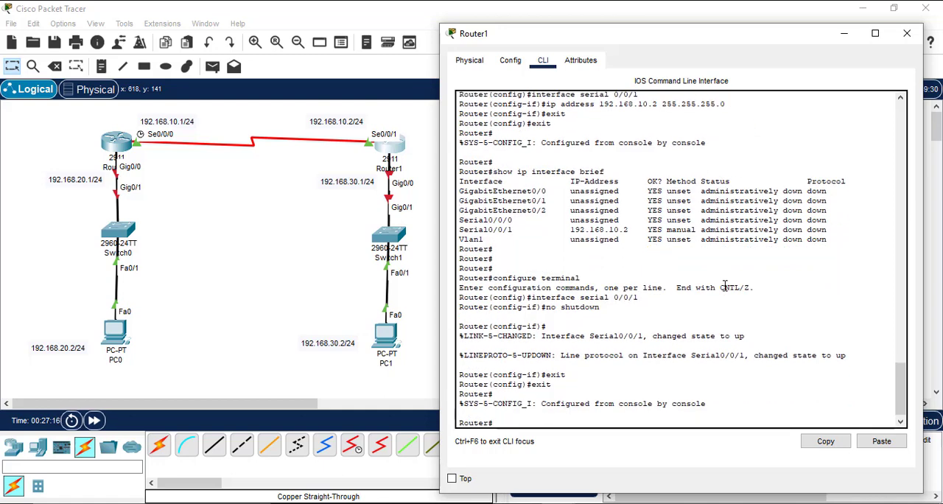
Step: Save Router1's settings by copying running-config to startup-config, accepting the default destination filename
text(copy runni)
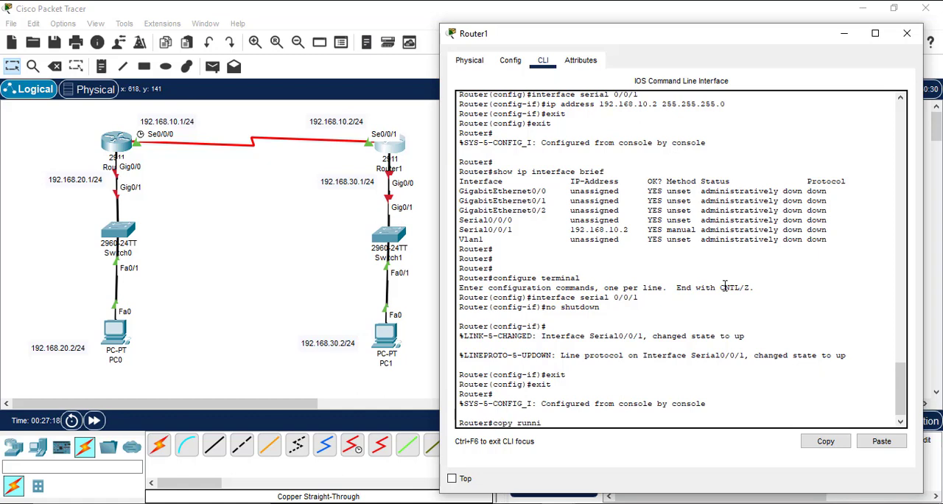
text(ng-config)
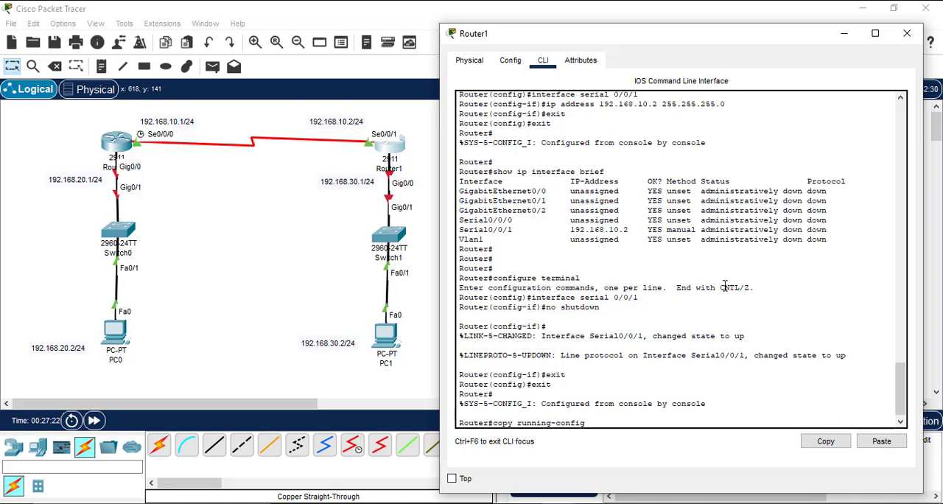
text( startup-config)
key(Return)
key(Return)
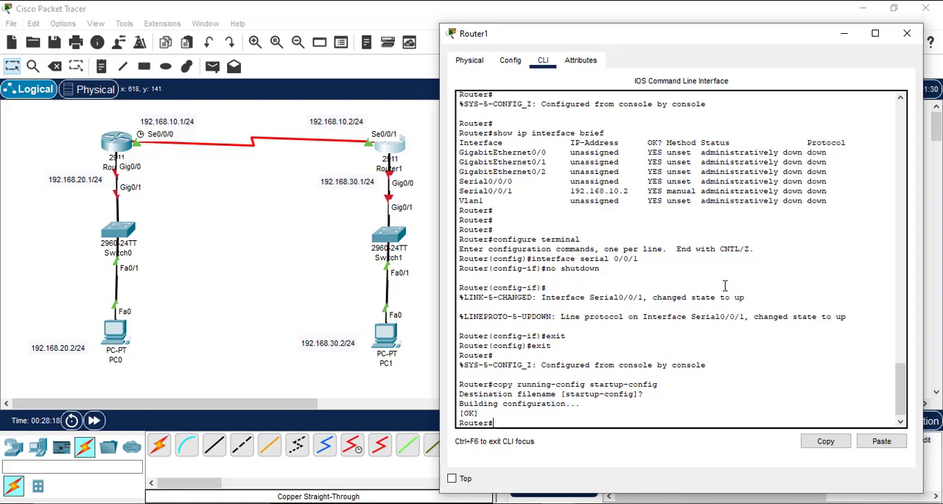
Step: Ping 192.168.10.1 from Router1 to test the serial link to the other router
text(ping 1)
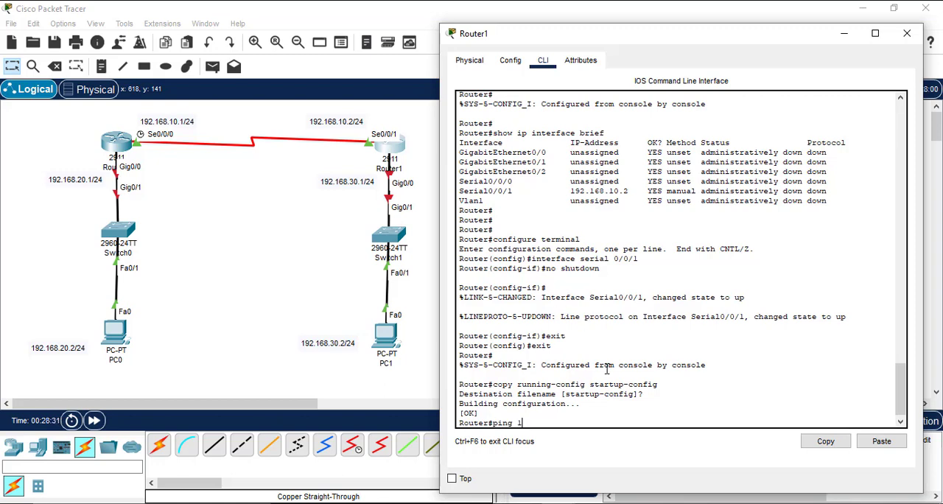
text(92.1)
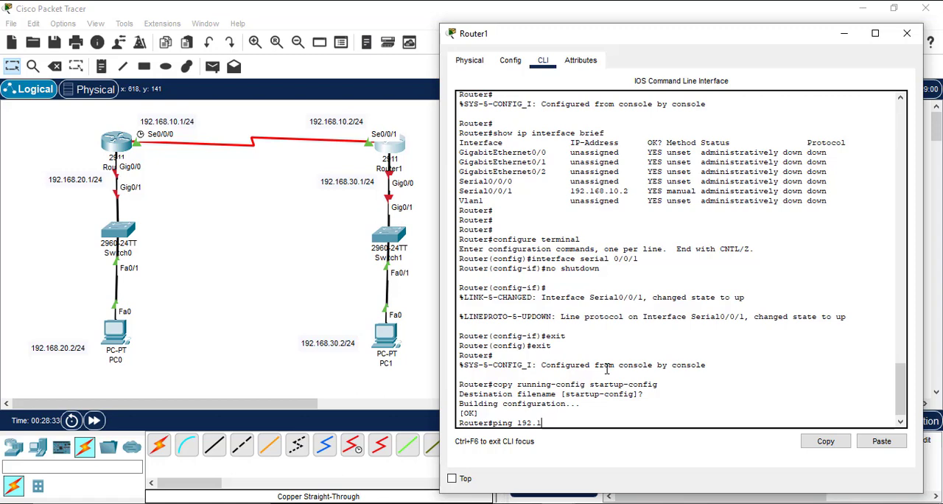
text(68.10.1)
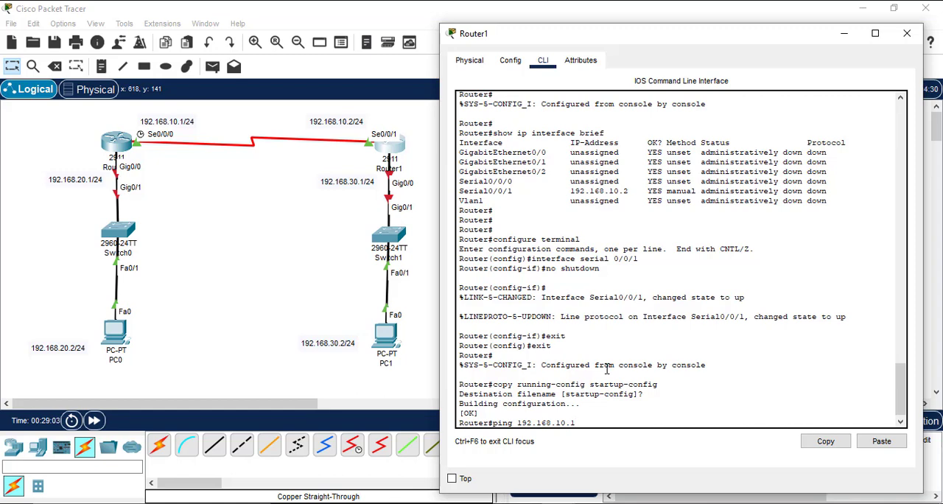
key(Return)
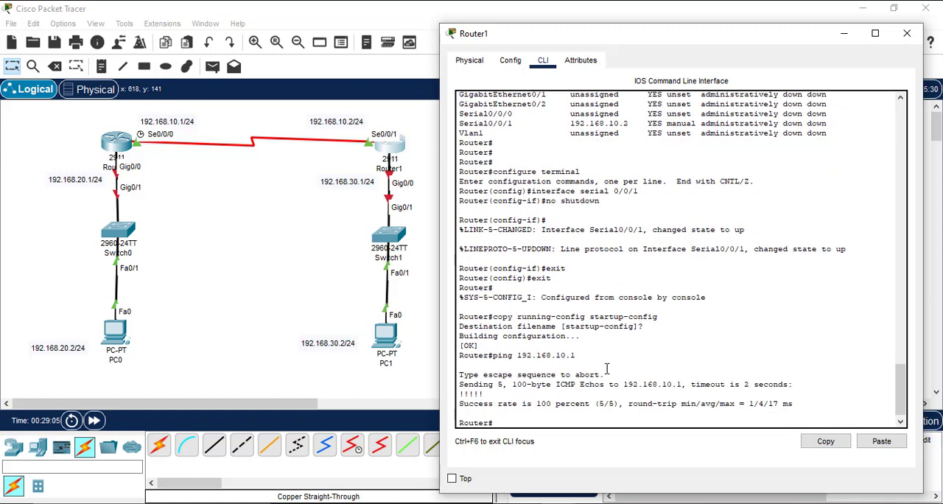
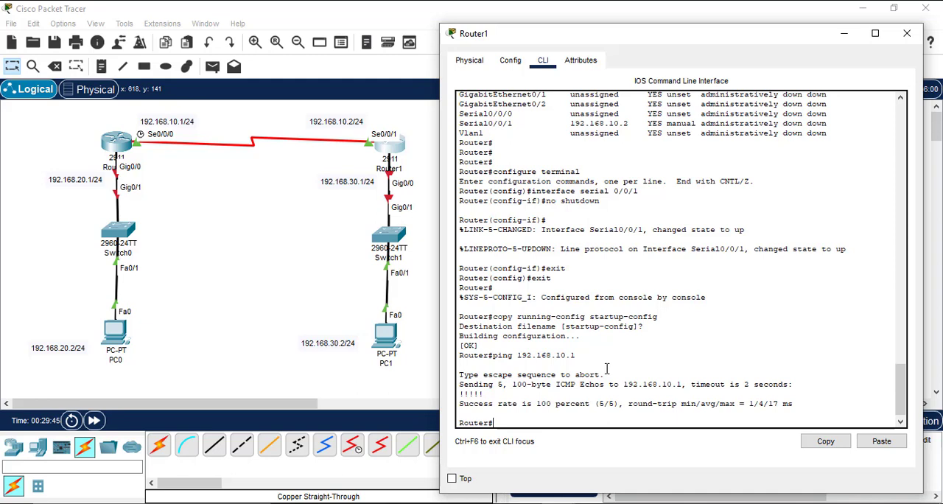
Step: Switch from Router1 to Router0's command line and enter global configuration mode
click(907, 34)
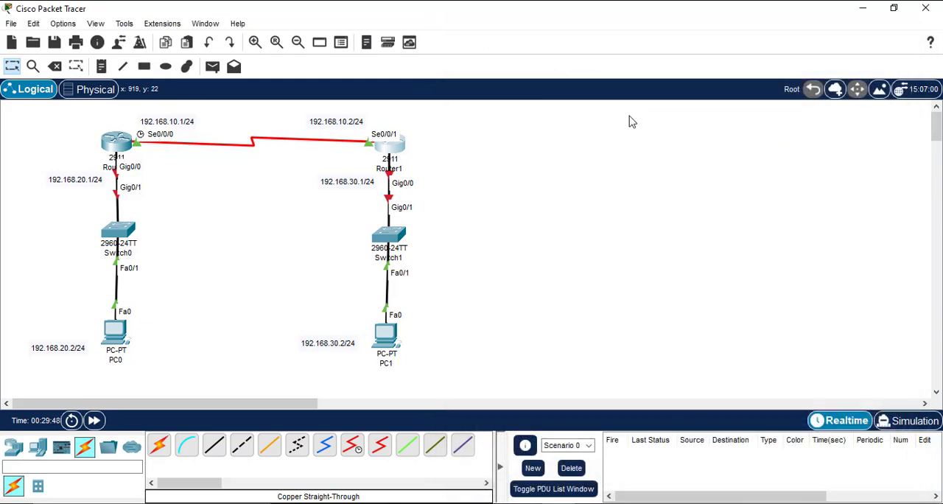
click(111, 140)
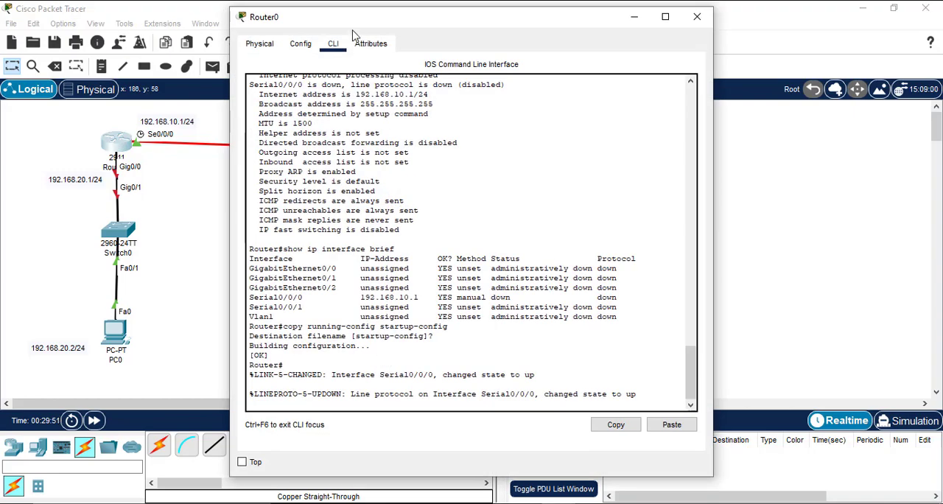
drag(358, 29, 574, 46)
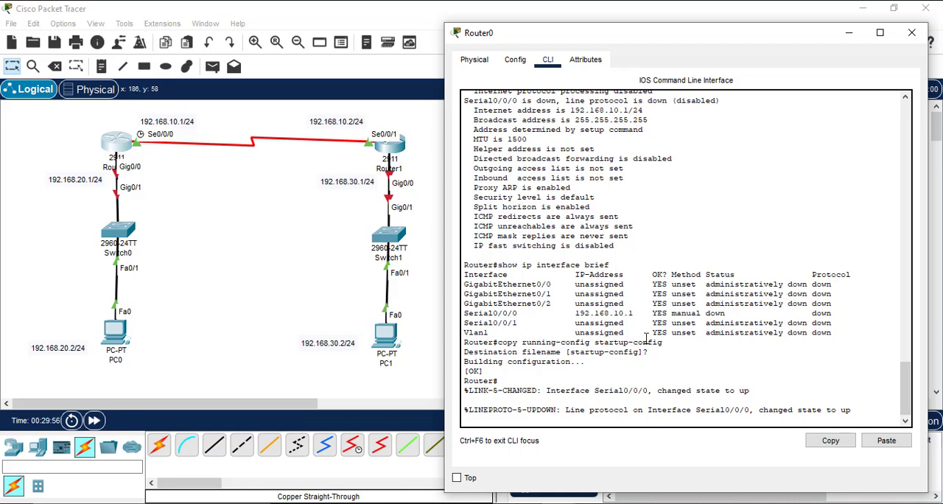
key(Return)
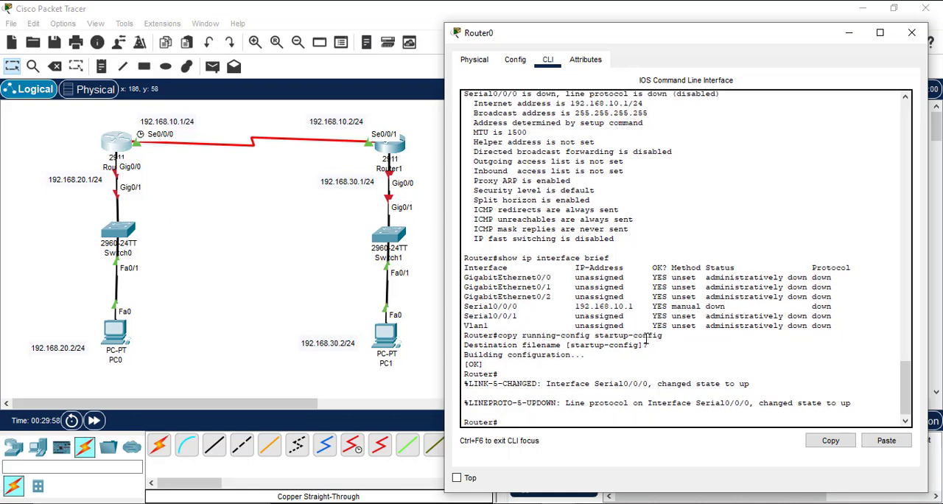
text(configure terminal)
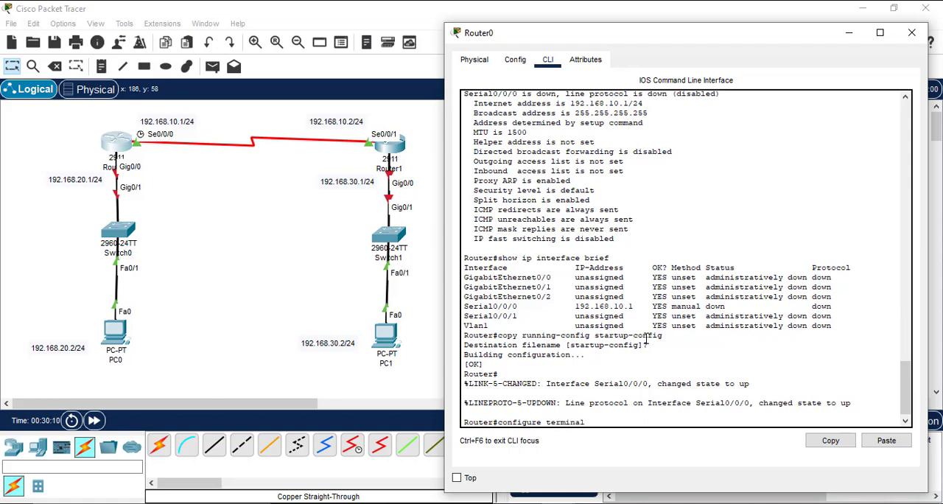
key(Return)
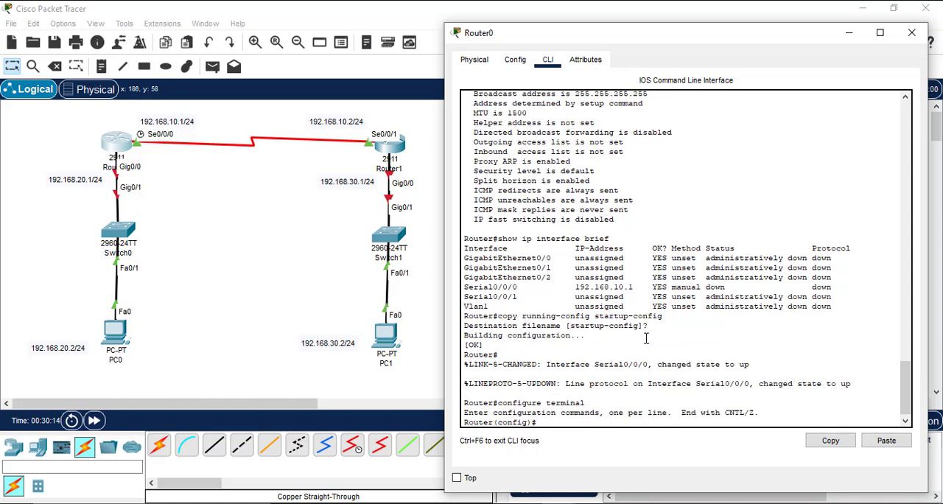
Step: Enter interface configuration for gigabitethernet 0/0 on Router0
text(interface gigabitethe)
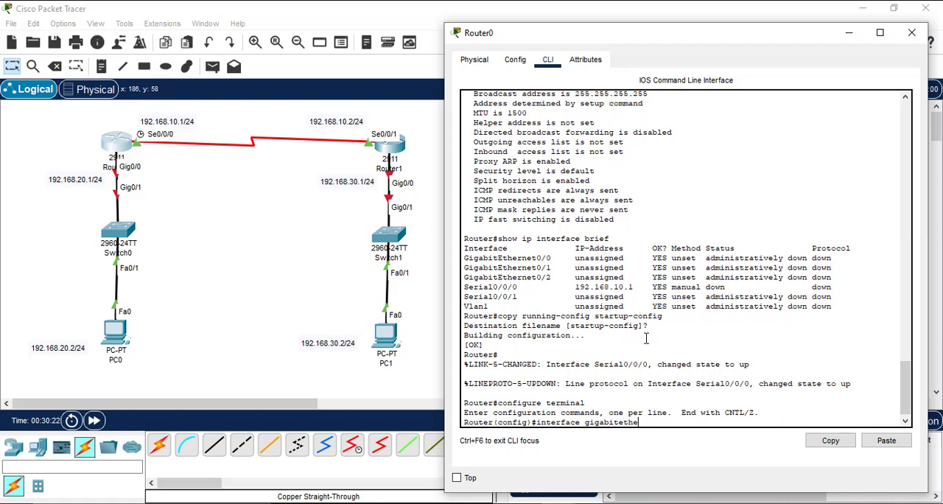
text(rnet 0/0)
key(Return)
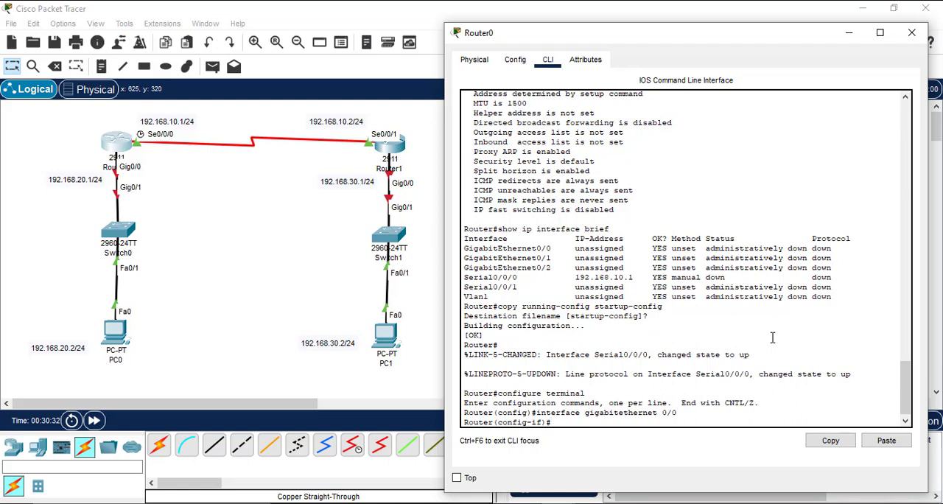
Step: Try to address Router0's gigabitethernet 0/0 with the command ip 192.168.20.1 255.255.255.0
text(ip)
text(192.168.1)
key(BackSpace)
text(20.1 255.255.255.0)
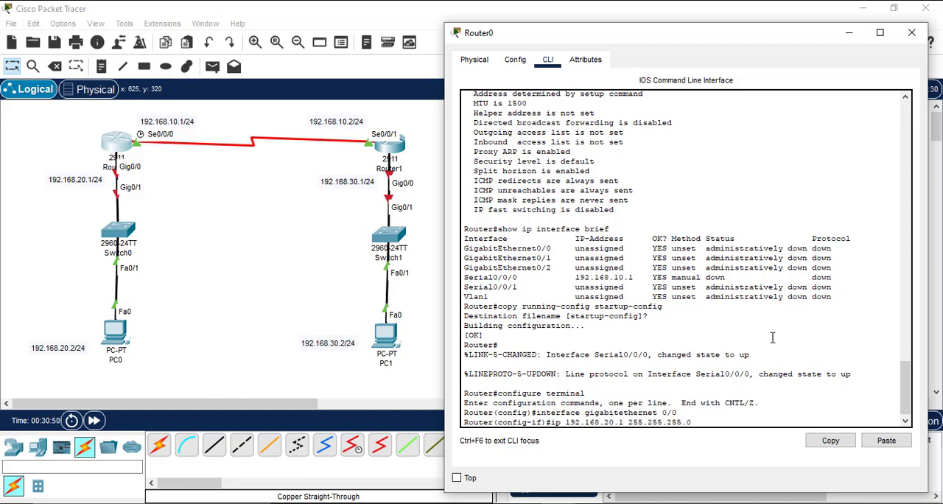
key(Return)
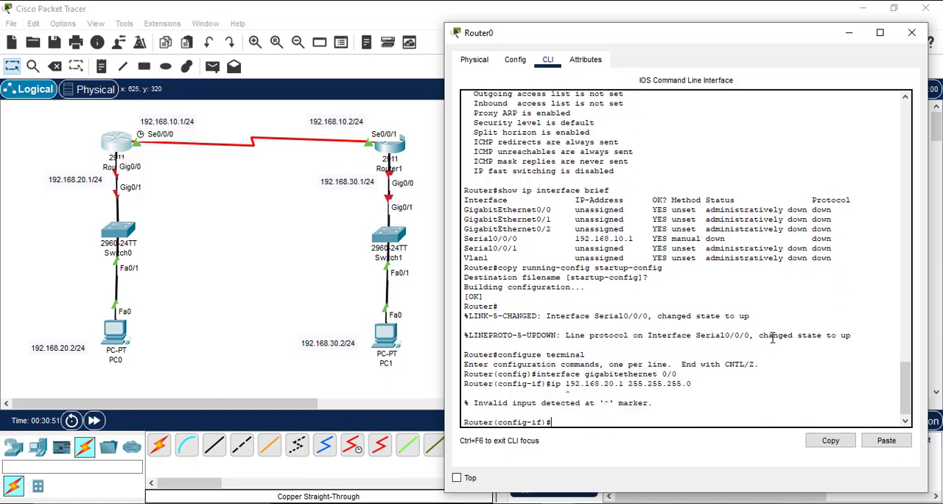
Step: Recall the last command, insert the missing address keyword, and run ip address 192.168.20.1 255.255.255.0 on Router0's gigabitethernet 0/0
key(Up)
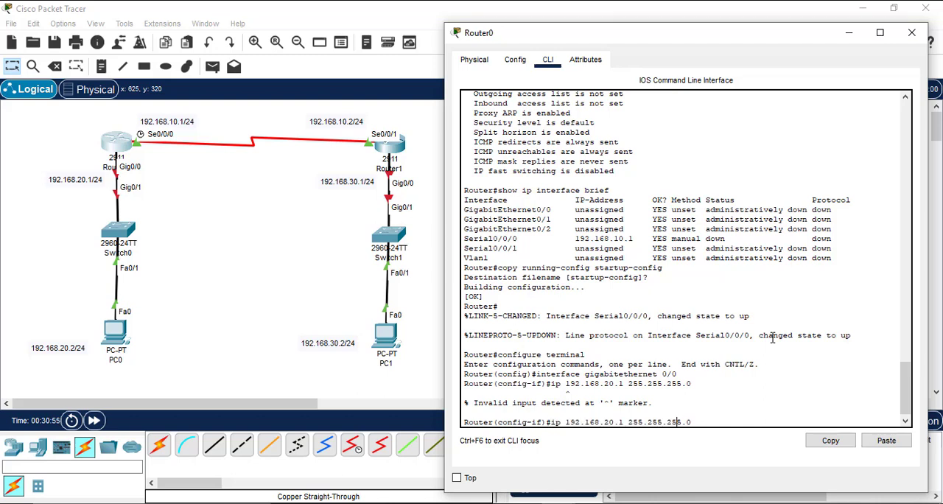
key(Left)
key(Left)
key(Left)
key(Left)
key(Left)
key(Left)
key(Left)
key(Left)
key(Left)
key(Left)
key(Left)
key(Left)
key(Left)
key(Left)
key(Left)
key(Left)
key(Left)
key(Left)
key(Left)
key(Left)
text(address)
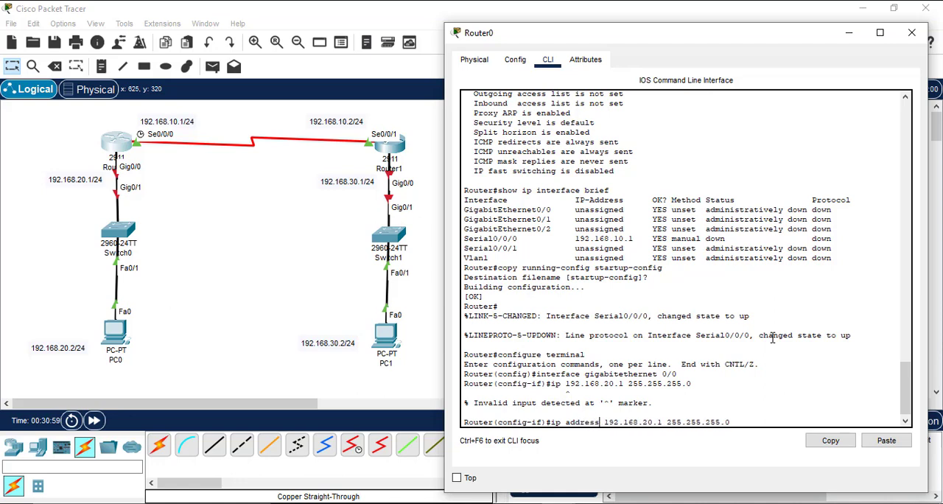
key(Right)
key(Right)
key(Right)
key(Right)
key(Right)
key(Right)
key(Right)
key(Right)
key(Right)
key(Right)
key(Right)
key(Right)
key(Right)
key(Right)
key(Right)
key(Right)
key(Return)
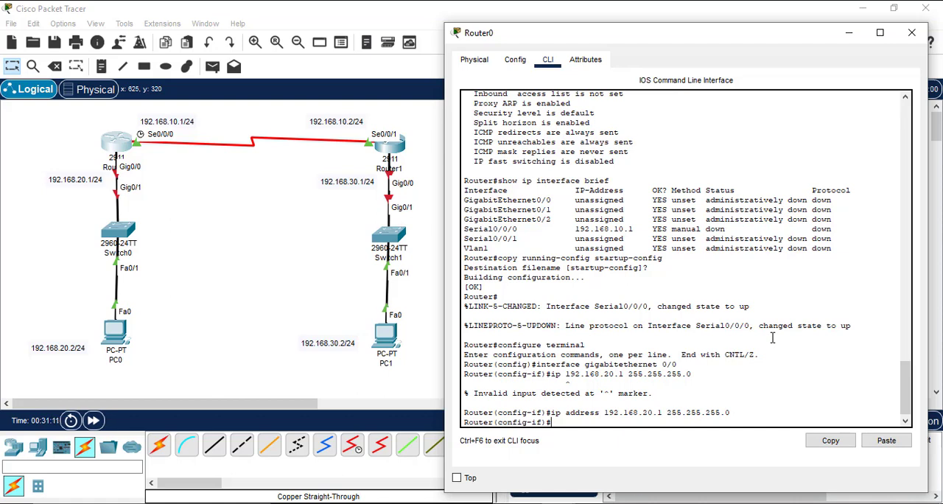
Step: Enable Router0's gigabitethernet 0/0 interface with the no shutdown command
text(no shu)
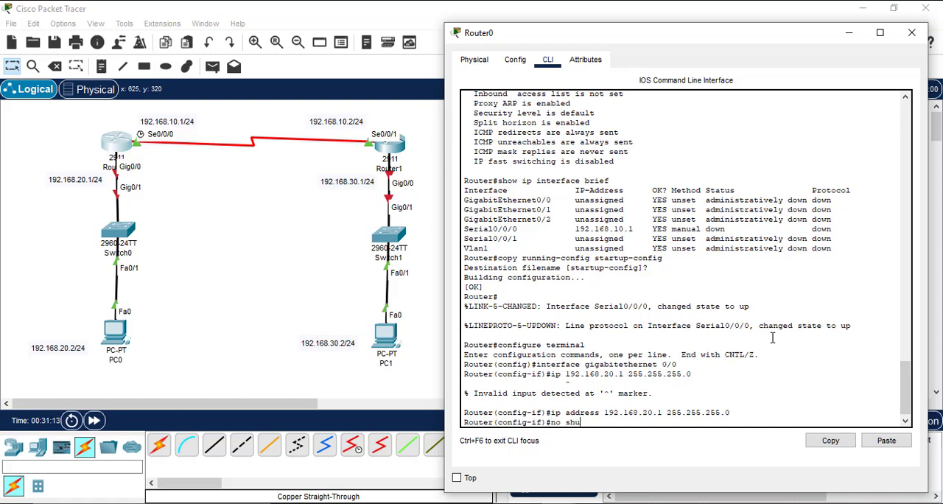
text(tdown)
key(Return)
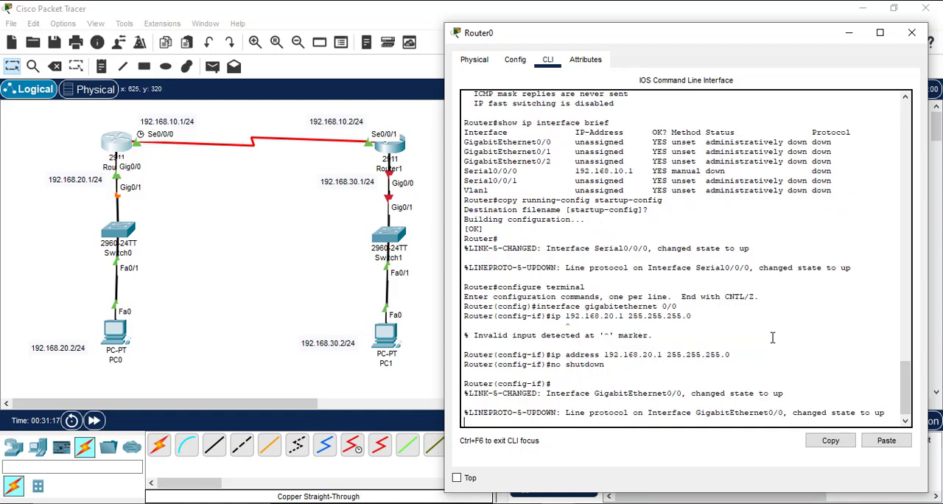
key(Return)
key(Return)
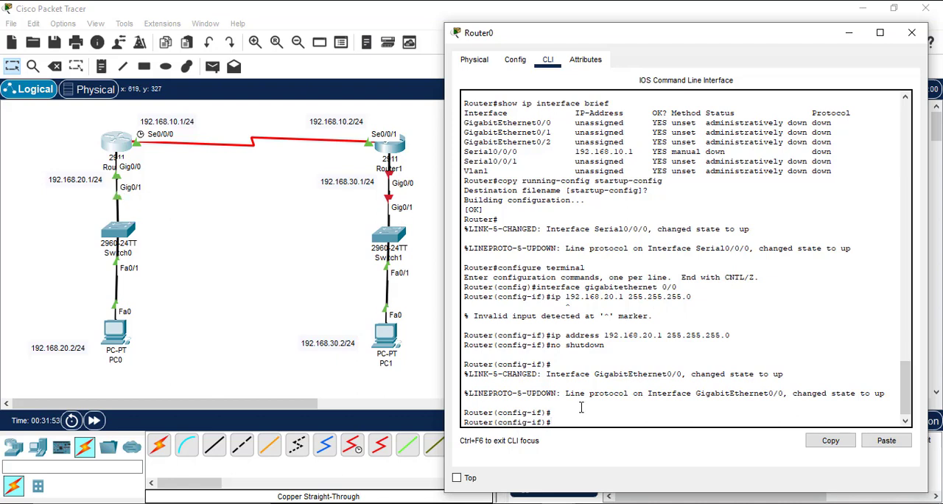
Step: Leave interface and global configuration on Router0 to return to the privileged prompt
text(xit)
key(Return)
text(exit)
key(Return)
key(Return)
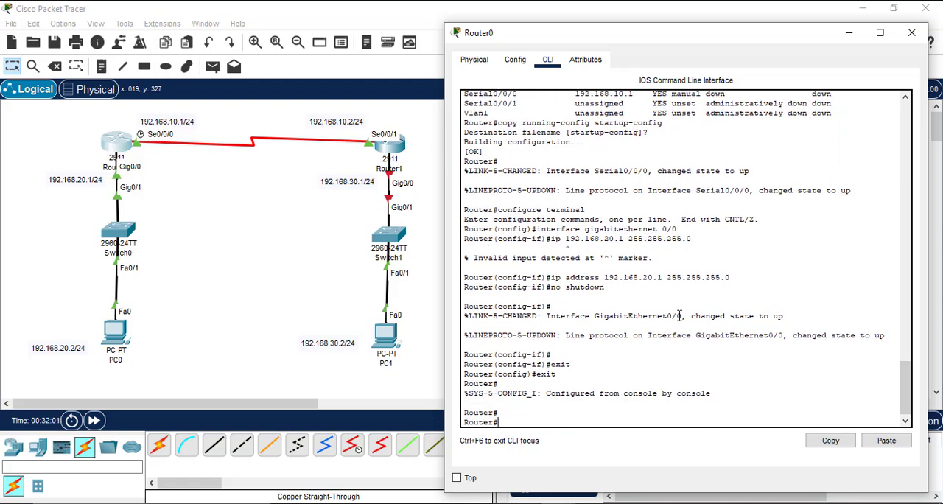
Step: Check the addresses and status of Router0's interfaces with show ip interface brief
text(show ip interface brief)
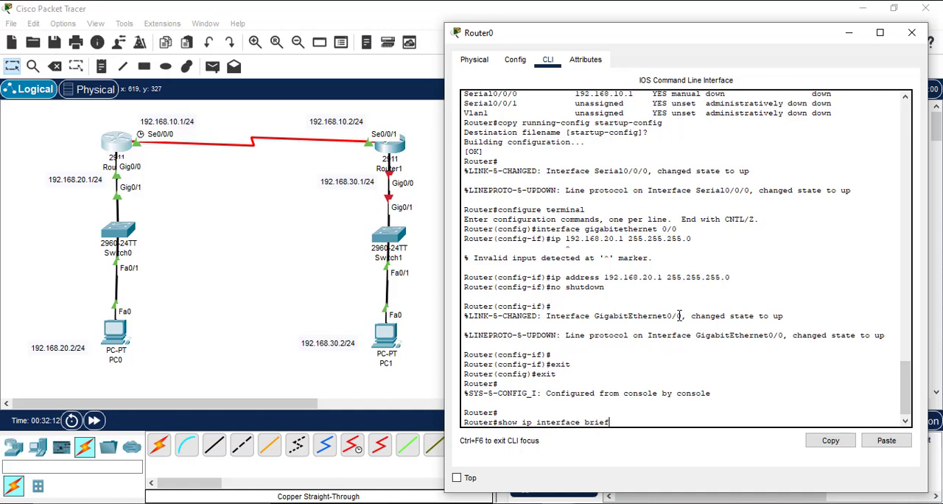
key(Return)
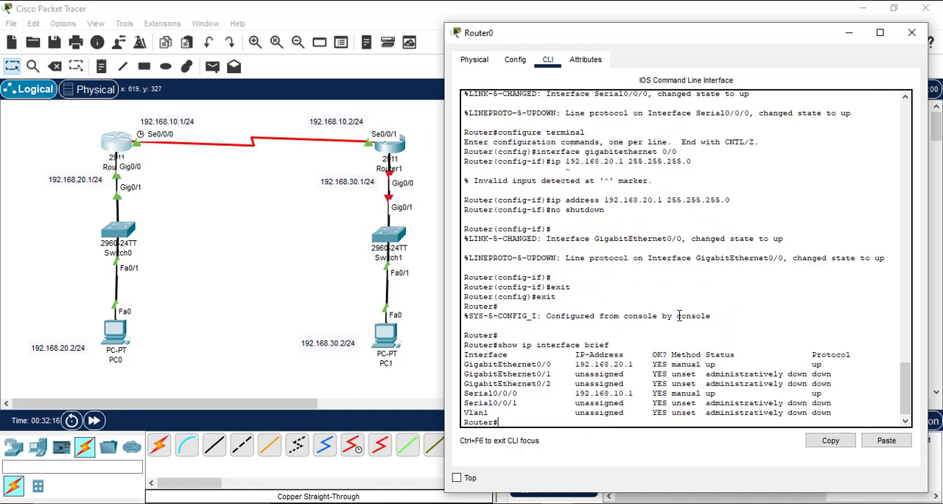
double_click(715, 364)
click(716, 381)
key(Return)
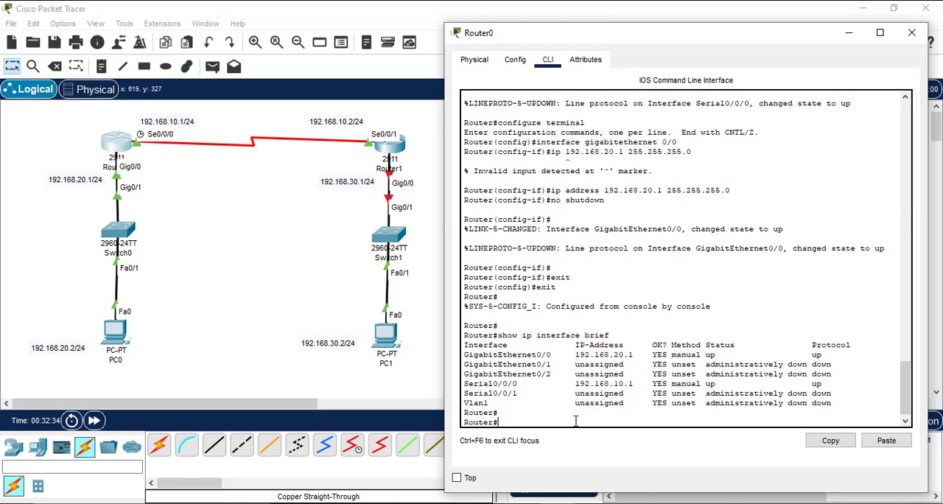
Step: Save Router0's settings by copying running-config to startup-config, accepting the default destination filename
key(Return)
text(copy runn)
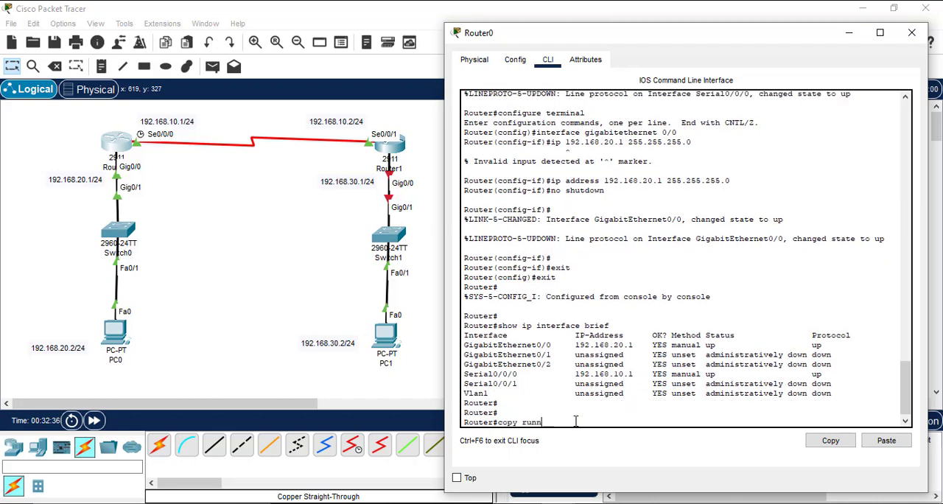
text(ing-config startup-config)
key(Return)
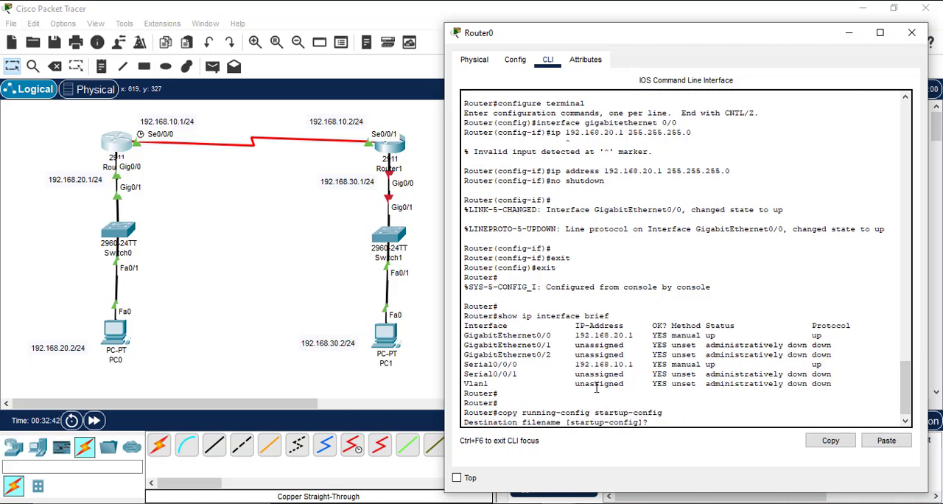
key(Return)
key(Return)
key(Return)
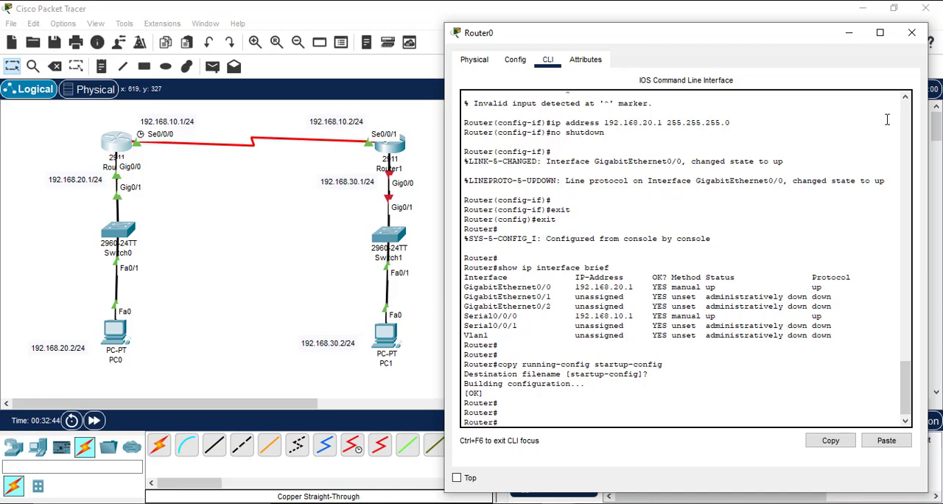
Step: Switch from Router0 to Router1's command line and enter global configuration mode
click(911, 33)
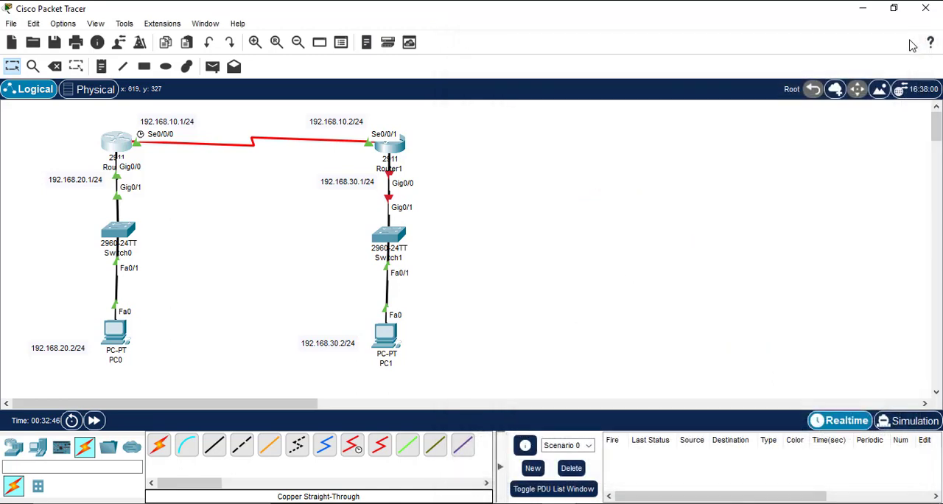
click(402, 141)
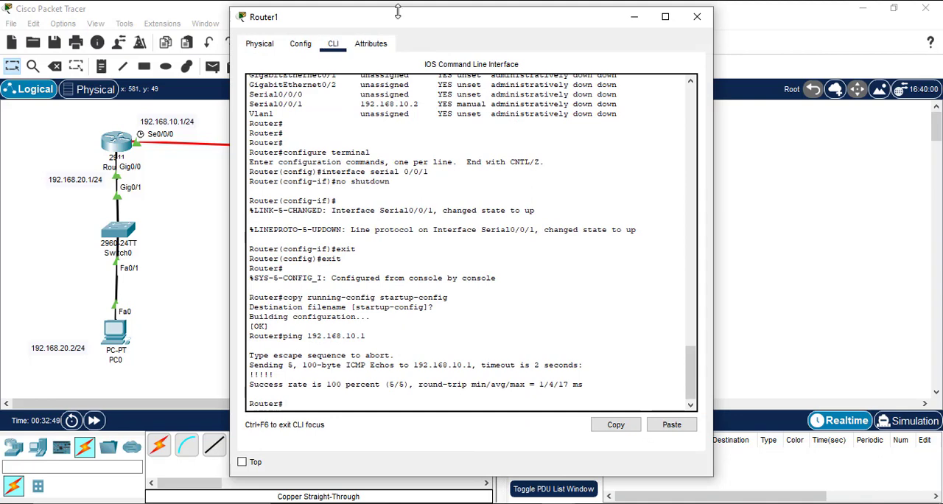
drag(394, 23, 622, 50)
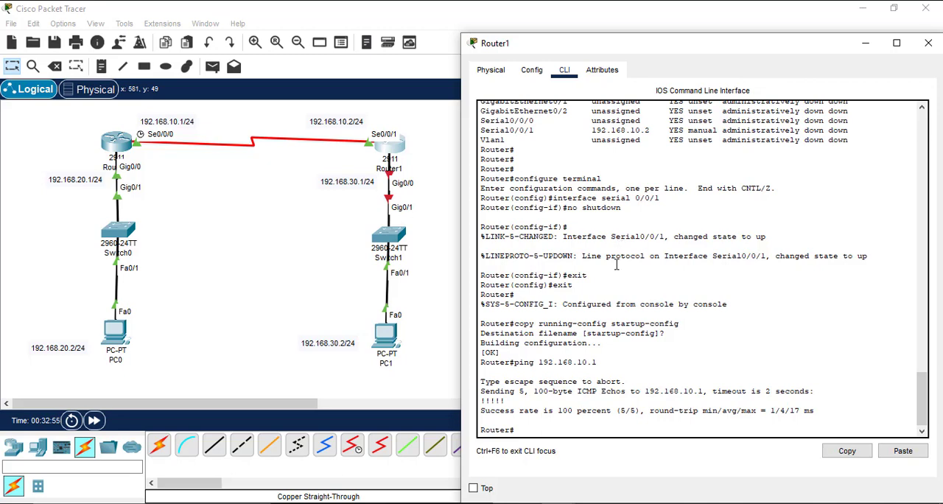
key(Return)
key(Return)
key(Return)
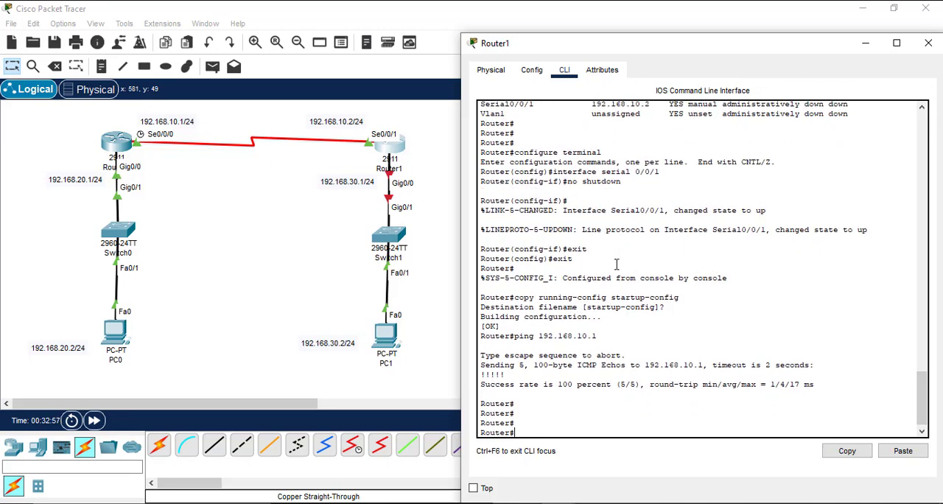
text(configure terminal)
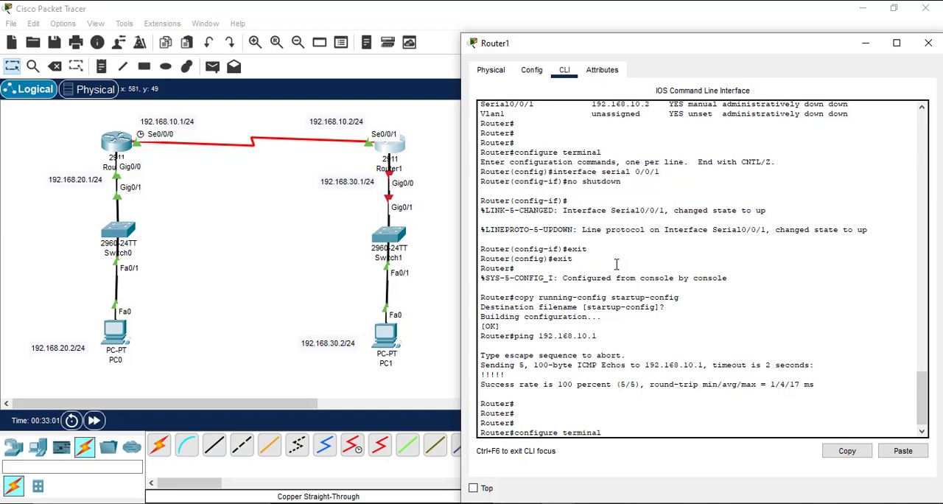
key(Return)
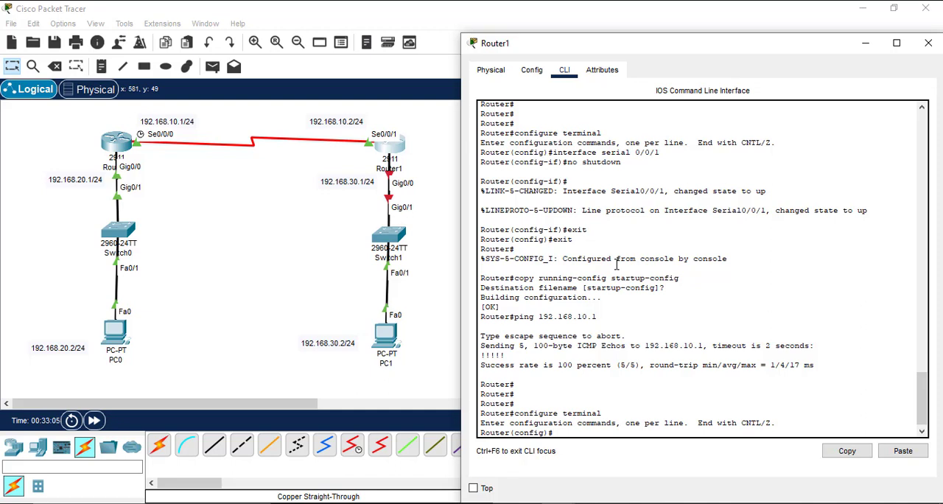
Step: Enter interface configuration for gigabitethernet 0/0 on Router1
text(interface gigabiteth)
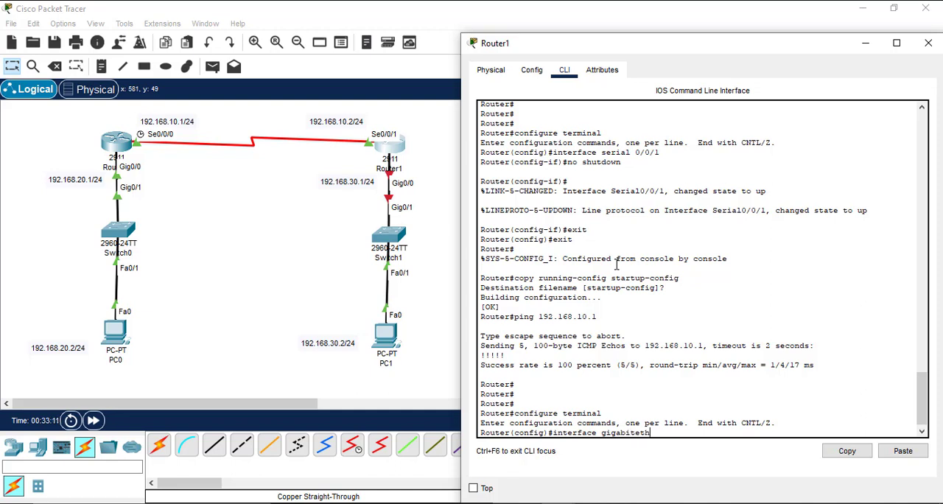
text(ernet 0/0)
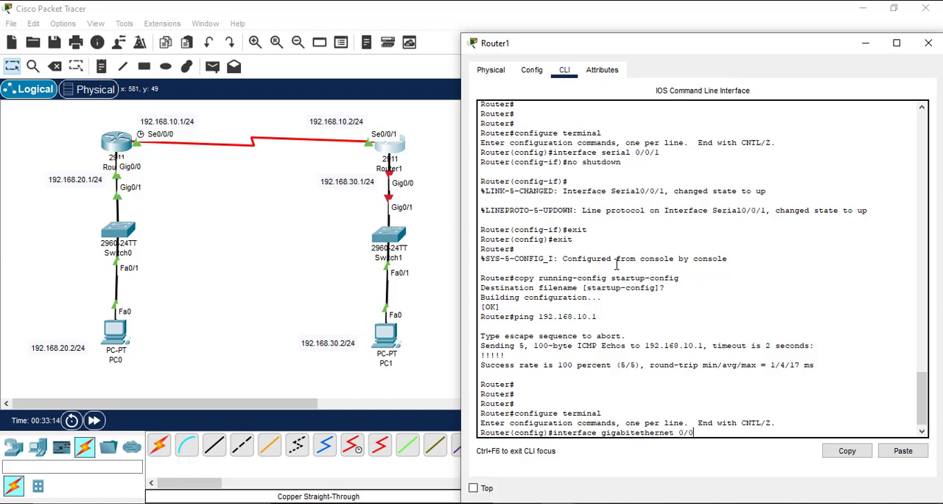
key(Return)
Step: Assign IP address 192.168.30.1 with mask 255.255.255.0 to Router1's gigabitethernet 0/0 interface
text(ip)
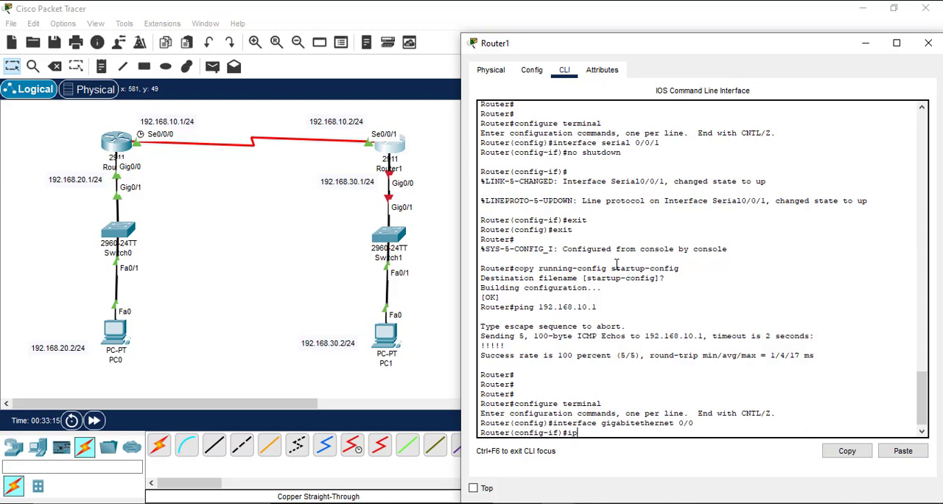
text( address 192.168.30.1)
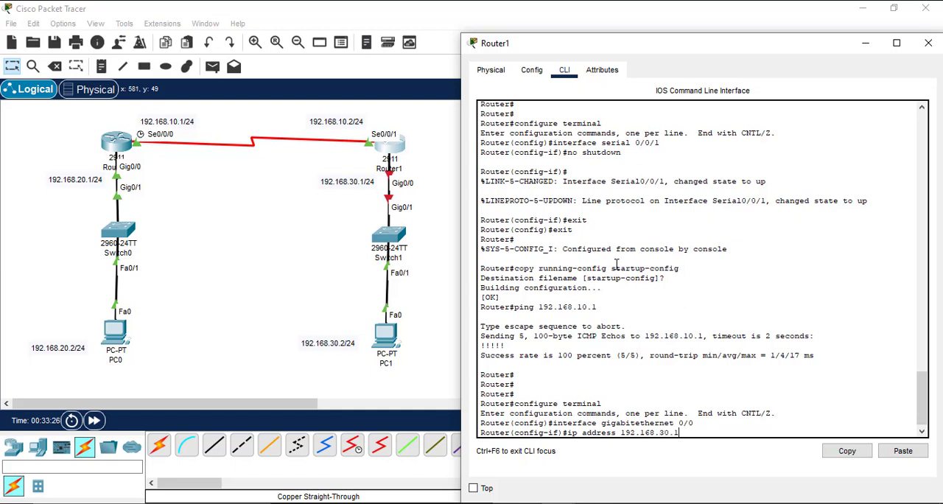
text( 255.255.255.0)
key(Return)
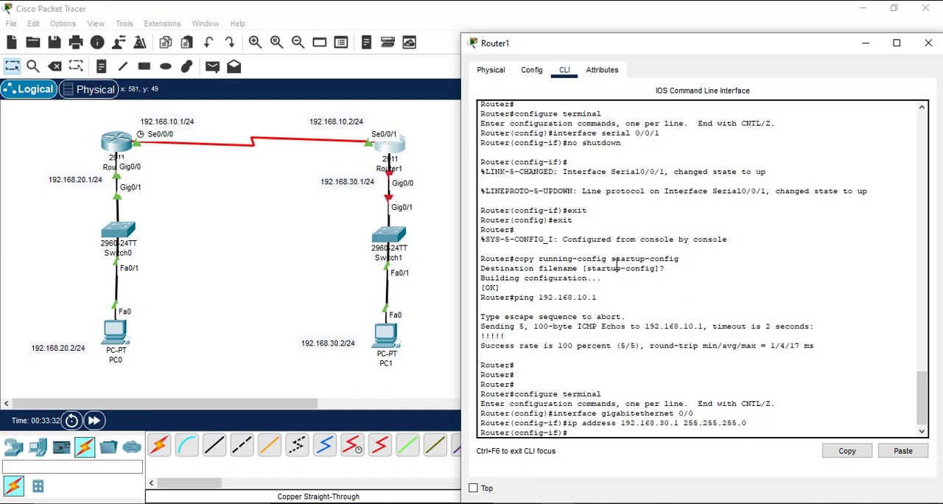
Step: Enable Router1's gigabitethernet 0/0 interface with the no shutdown command
text(no shutdown)
key(Return)
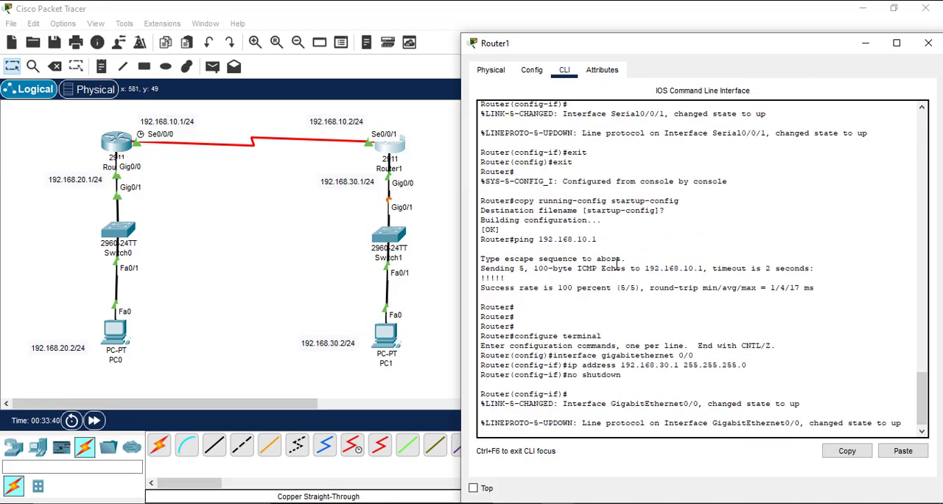
Step: Leave interface and global configuration modes on Router1 to return to privileged EXEC mode
key(Return)
text(exit)
key(Return)
text(exit)
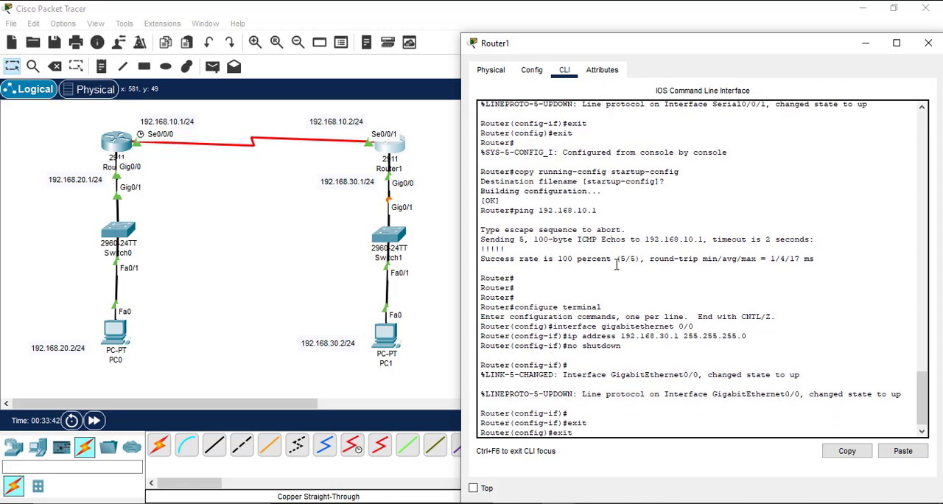
key(Return)
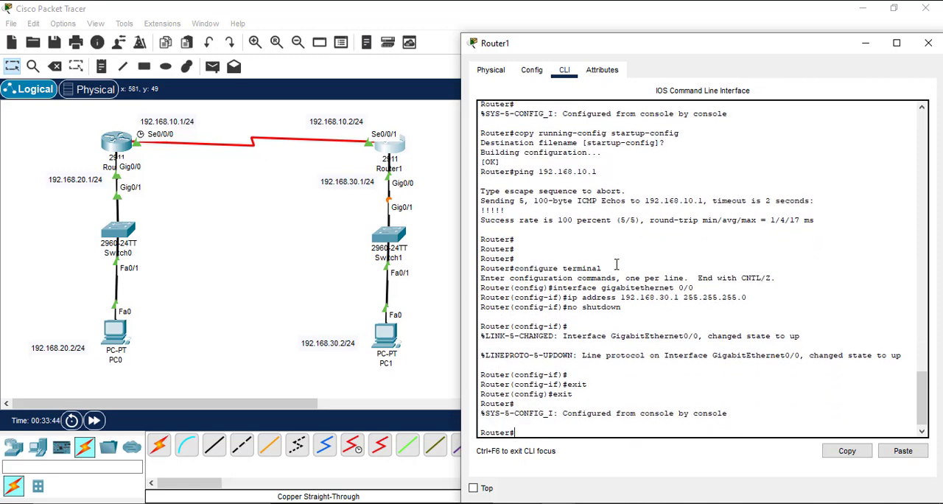
Step: Display Router1's interface summary with show ip interface brief to check addresses and line status
text(show ip interface brief)
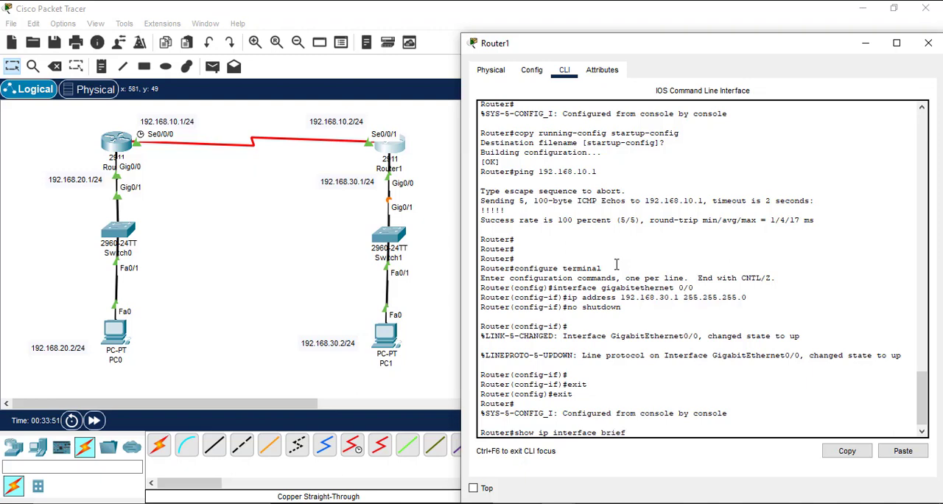
key(Return)
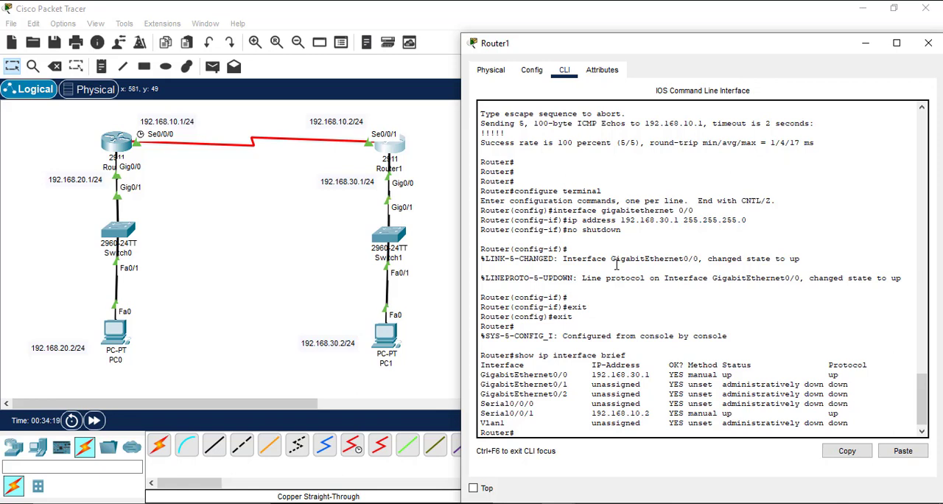
Step: Save Router1's running-config to startup-config, accepting the default destination filename, and close the router's window
text(copy running-config start)
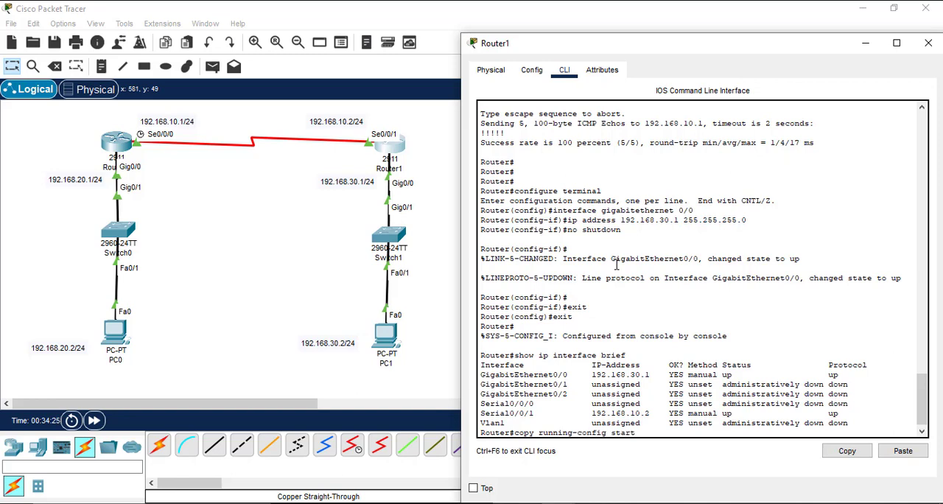
text(up-conffig)
key(Return)
key(Return)
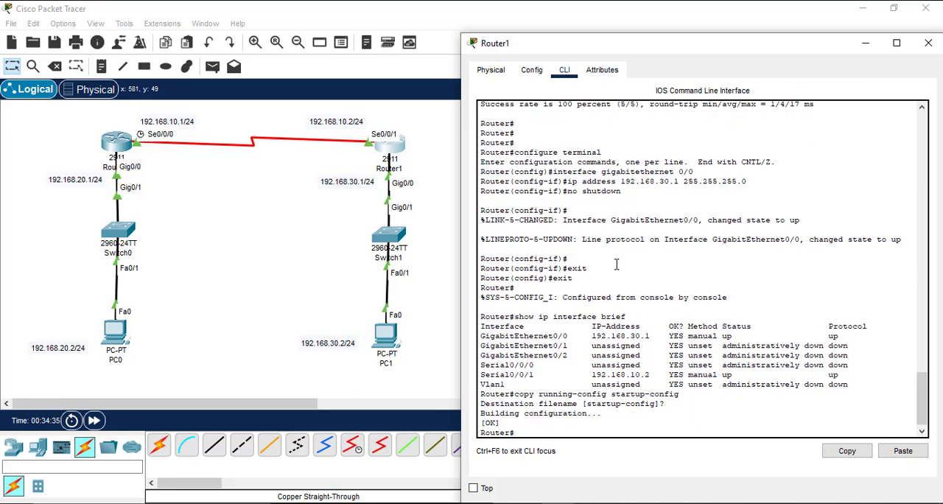
key(Return)
key(Return)
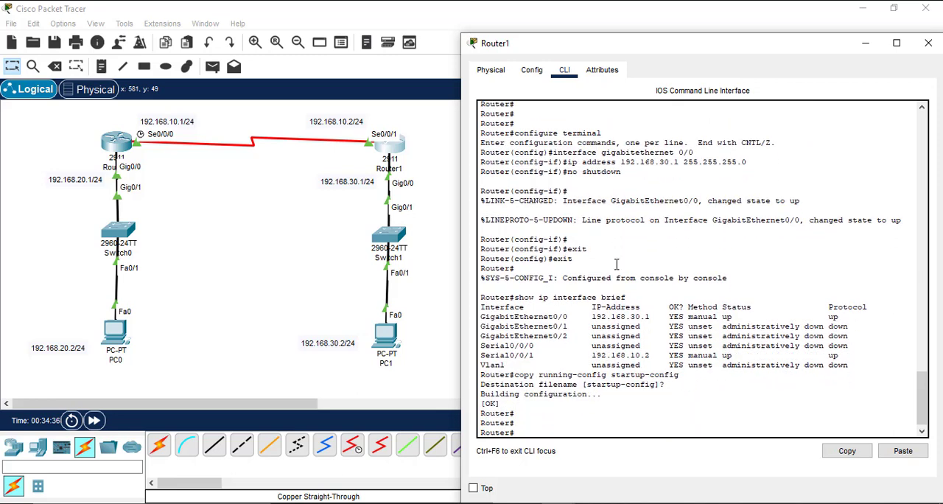
click(928, 43)
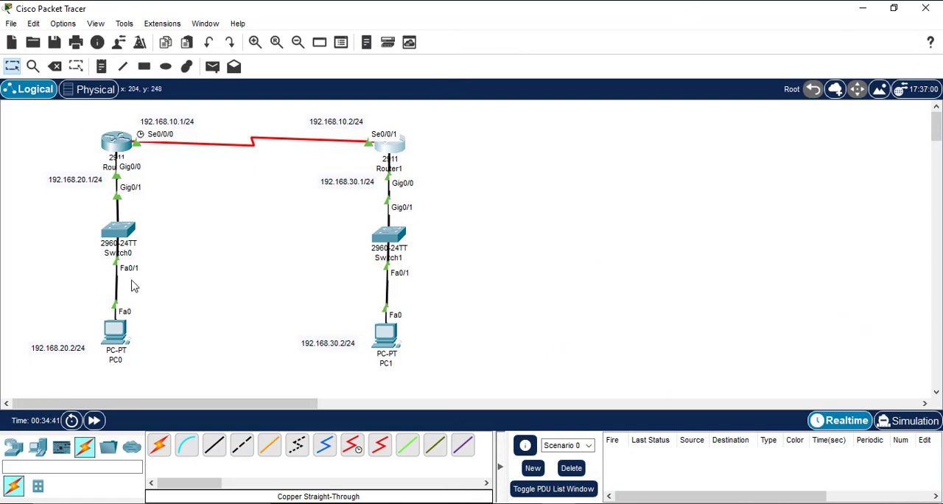
Step: Open PC0's IP configuration and assign static IPv4 address 192.168.20.2 with subnet mask 255.255.255.0
mouse_move(112, 333)
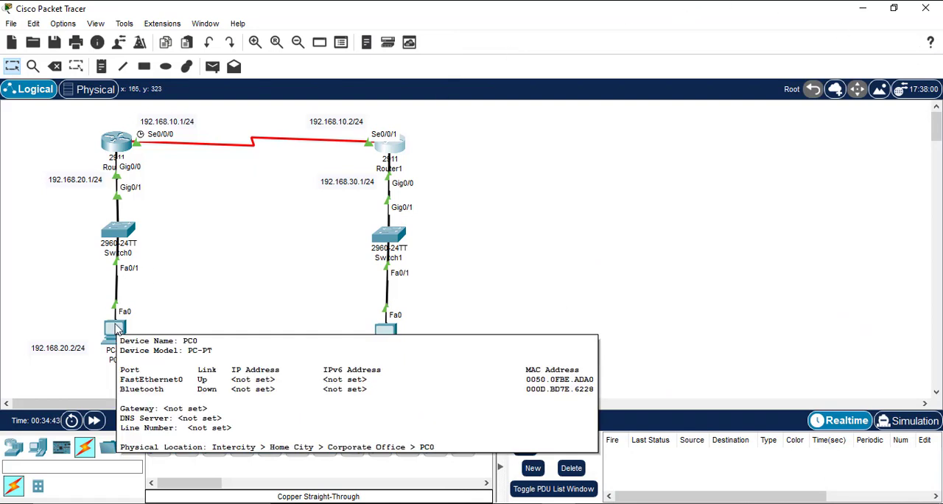
click(112, 333)
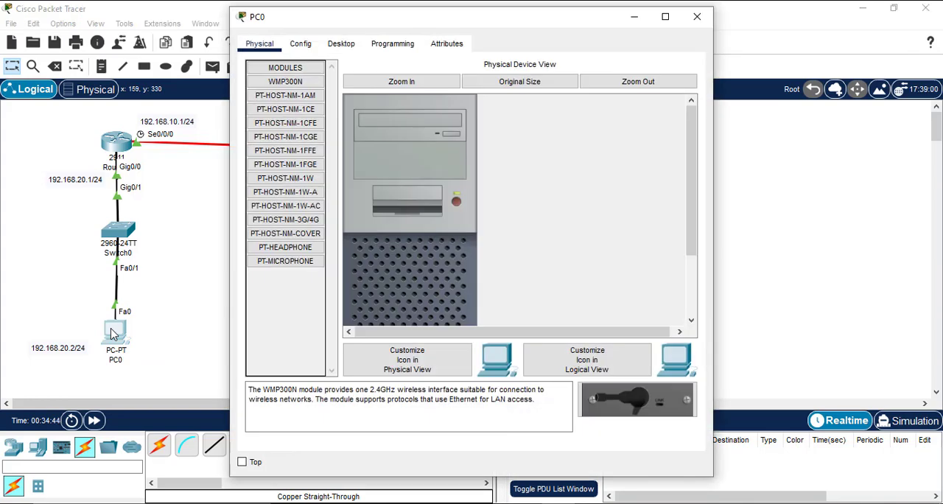
click(341, 44)
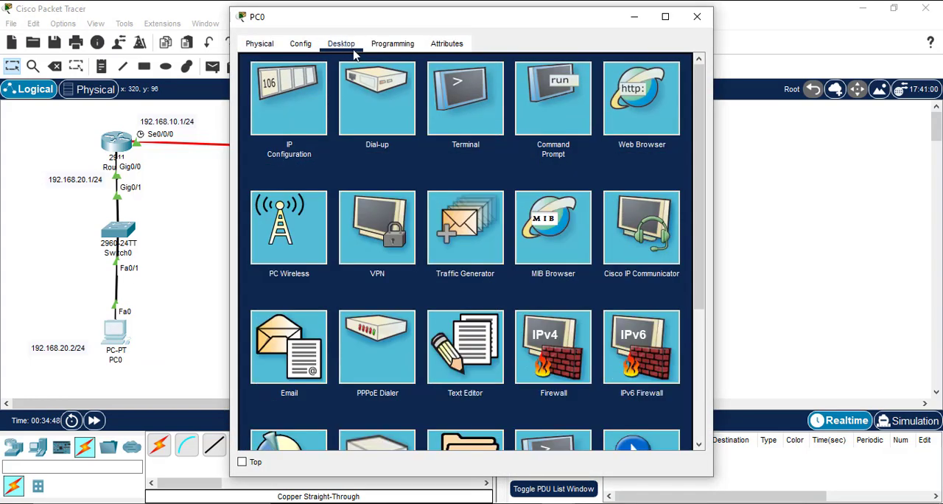
click(274, 116)
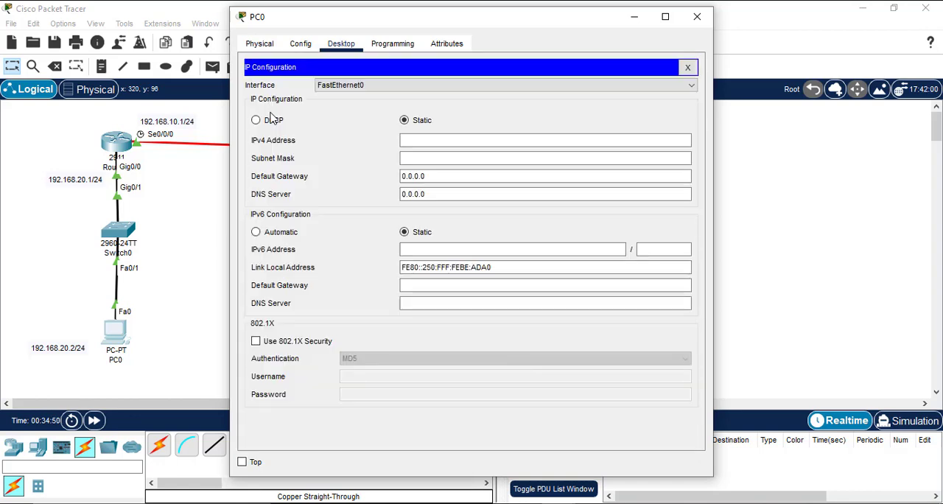
click(411, 141)
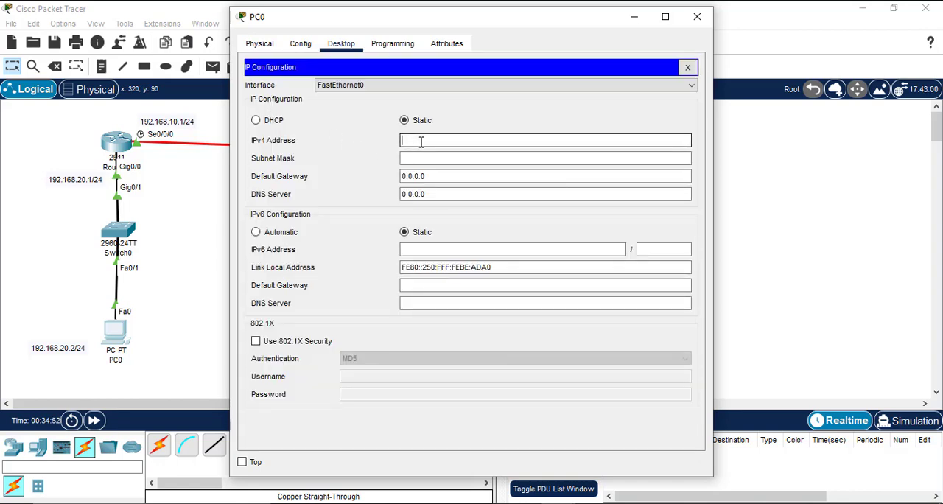
text(1922.1)
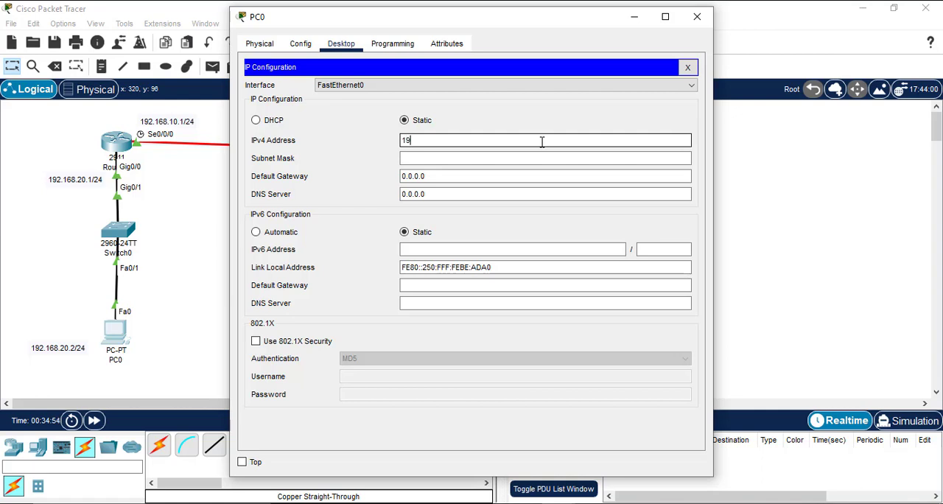
key(BackSpace)
key(BackSpace)
key(BackSpace)
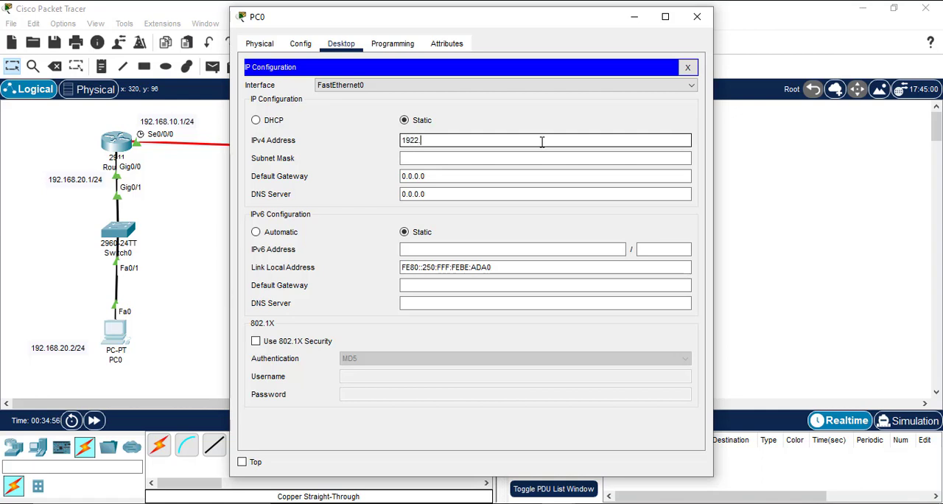
text(.168.20.2)
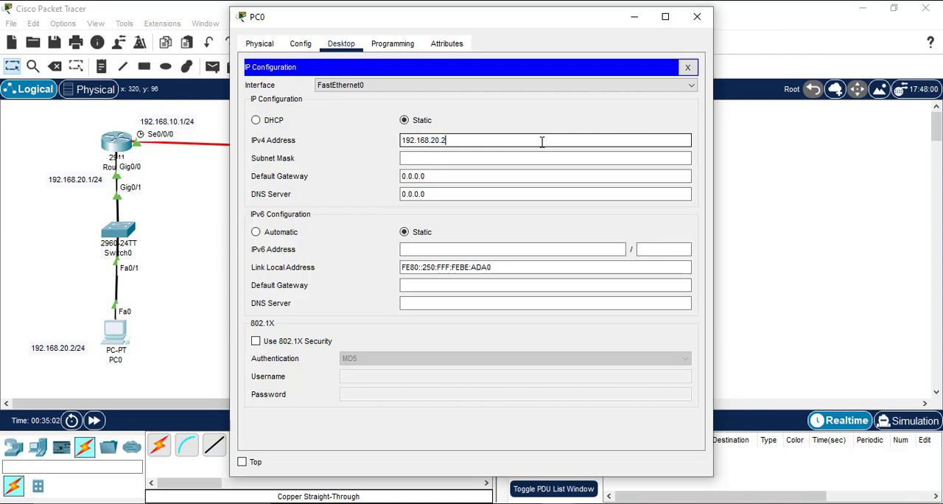
key(Tab)
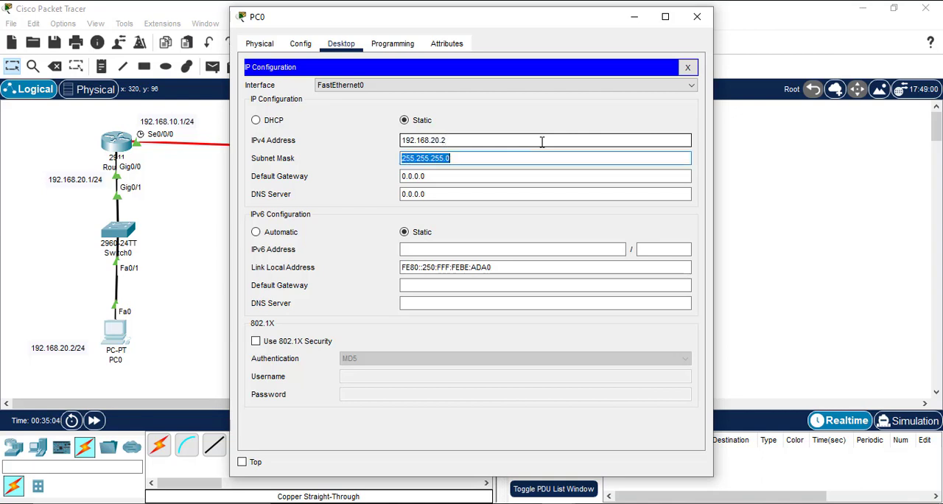
Step: Set PC0's default gateway to 192.168.20.1 and close its configuration window
key(Tab)
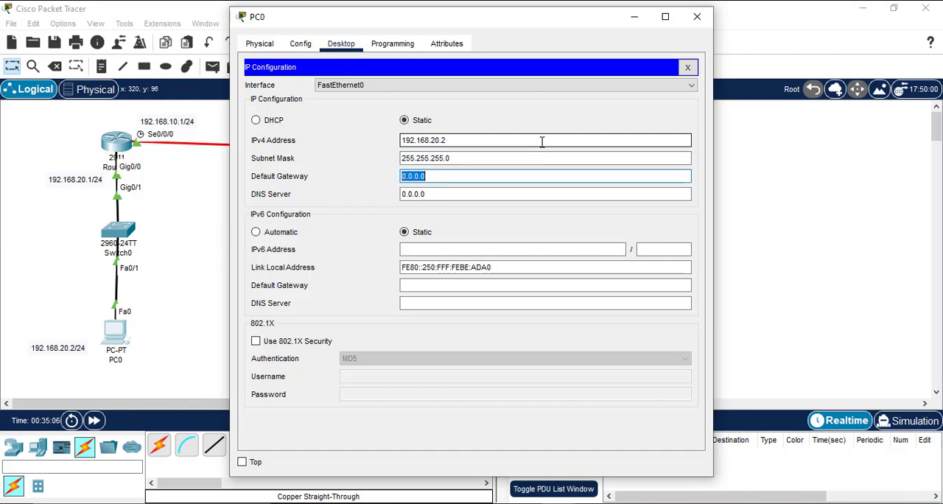
text(192.168.20.1)
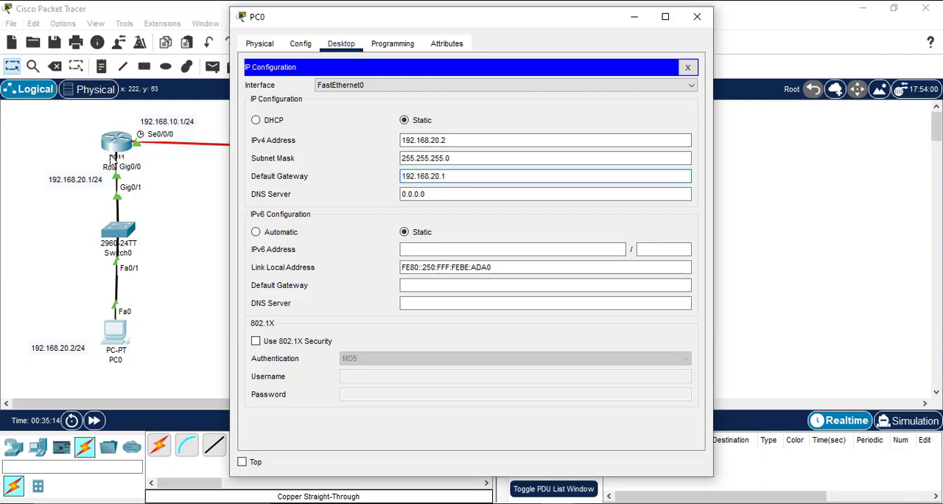
click(687, 68)
click(698, 23)
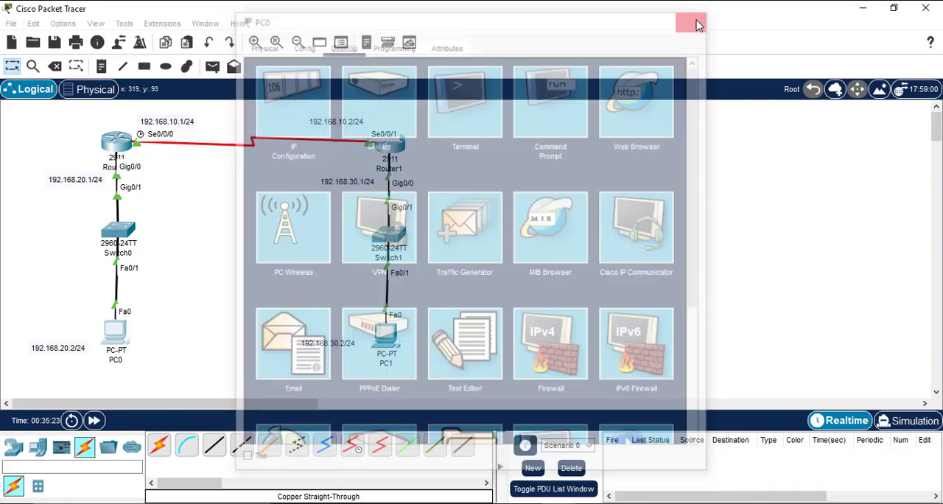
Step: Open PC1's IP configuration and assign static IPv4 address 192.168.30.2 with subnet mask 255.255.255.0
click(393, 337)
click(341, 45)
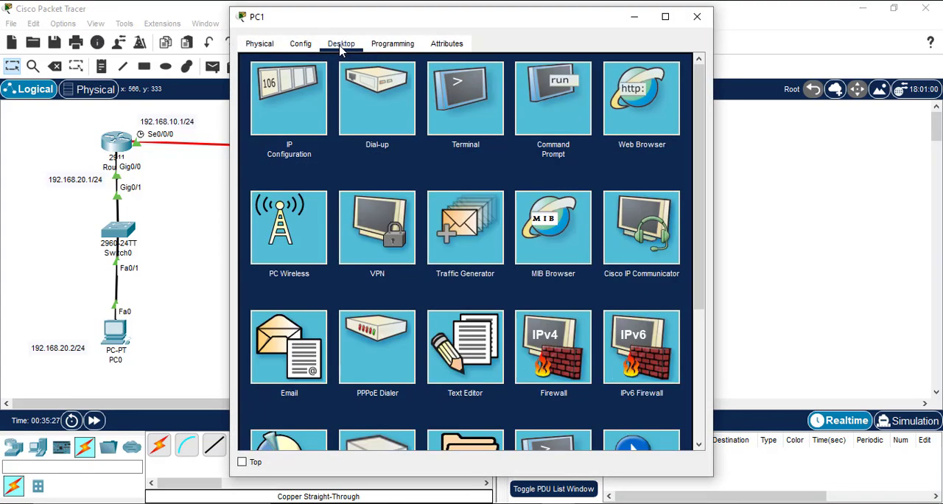
click(306, 115)
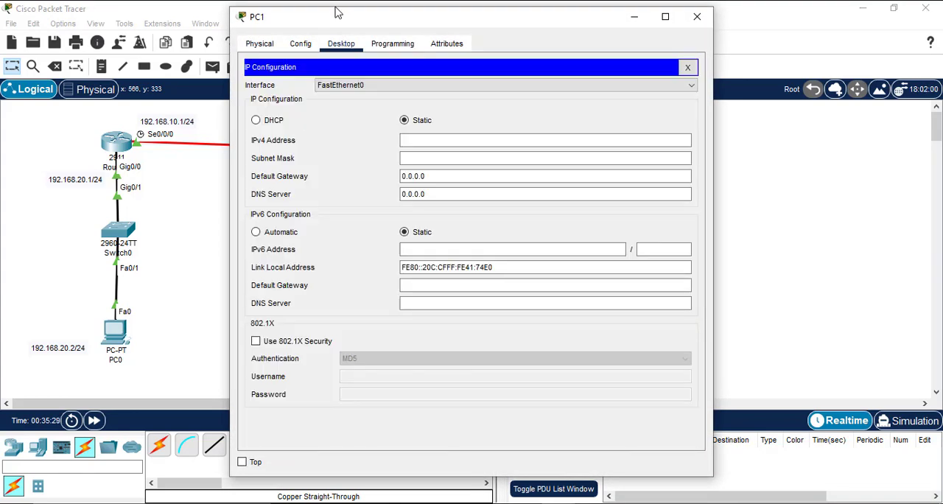
drag(335, 13, 584, 39)
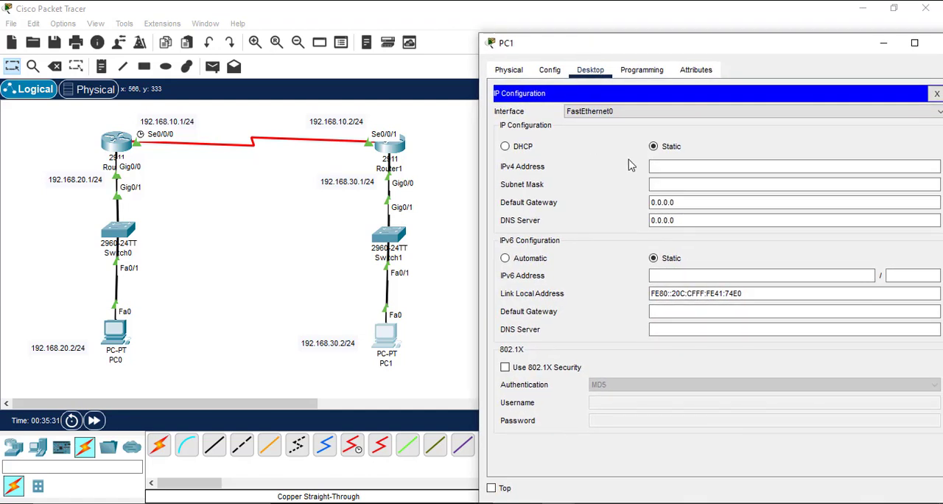
click(672, 166)
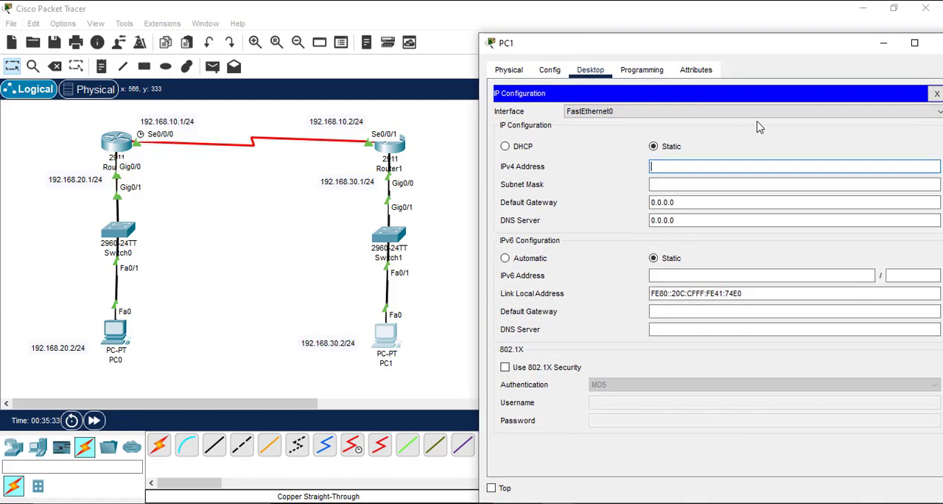
text(192.168)
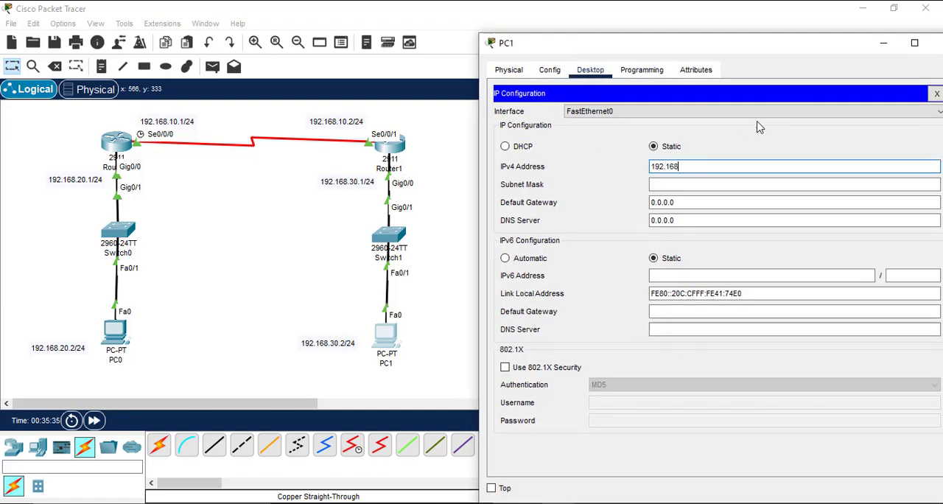
text(.30.2)
key(Tab)
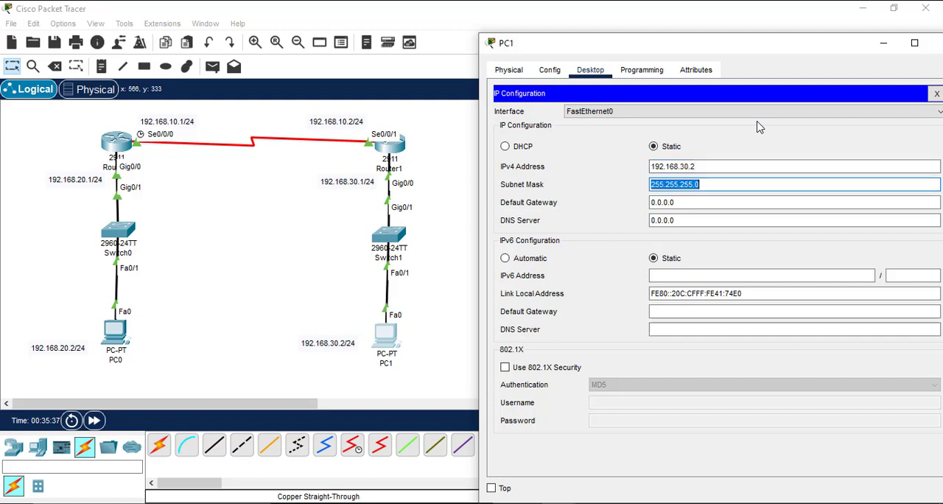
Step: Set PC1's default gateway to 192.168.30.1 and close its configuration window
key(Tab)
text(192.168)
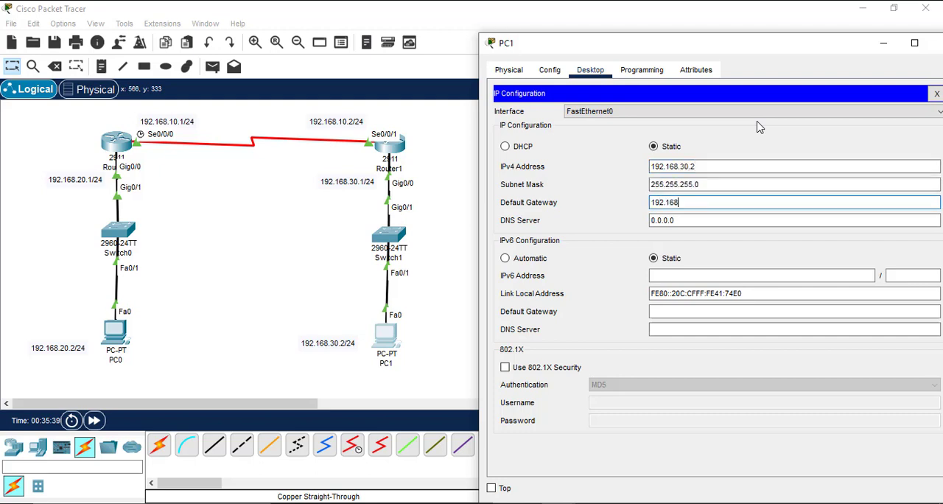
text(.30.1)
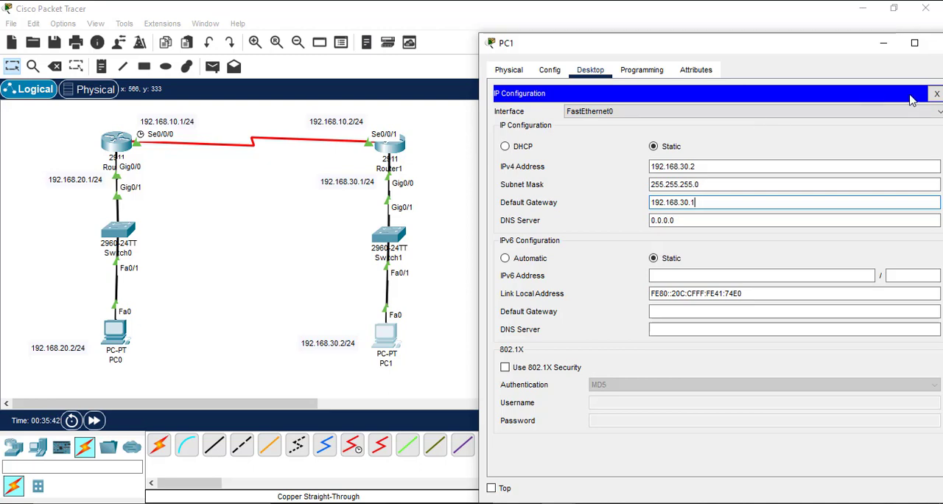
click(936, 94)
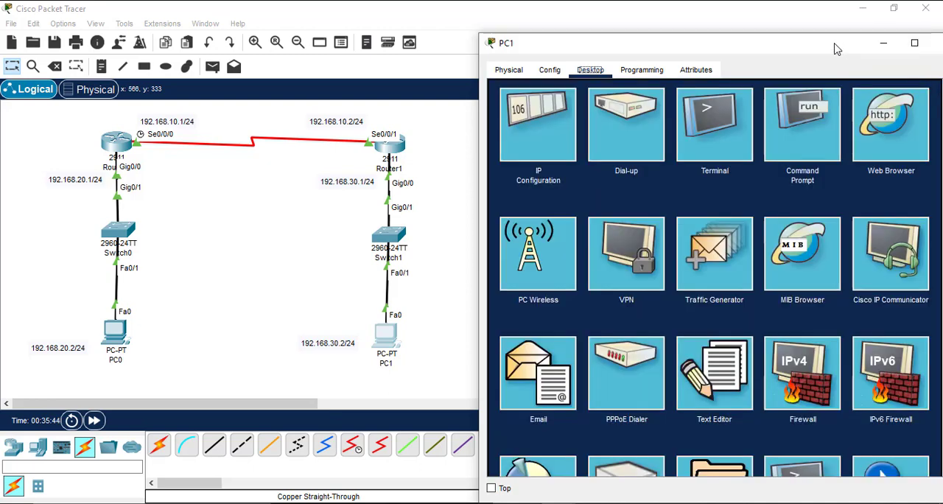
drag(836, 46, 794, 37)
click(903, 35)
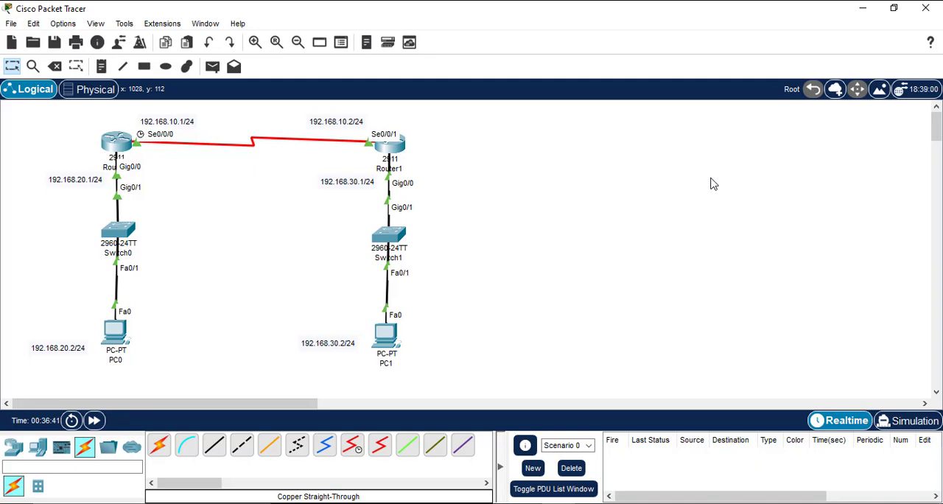
Step: Ping PC1 at 192.168.30.2 from PC0's command prompt to test connectivity between the two LANs
click(114, 336)
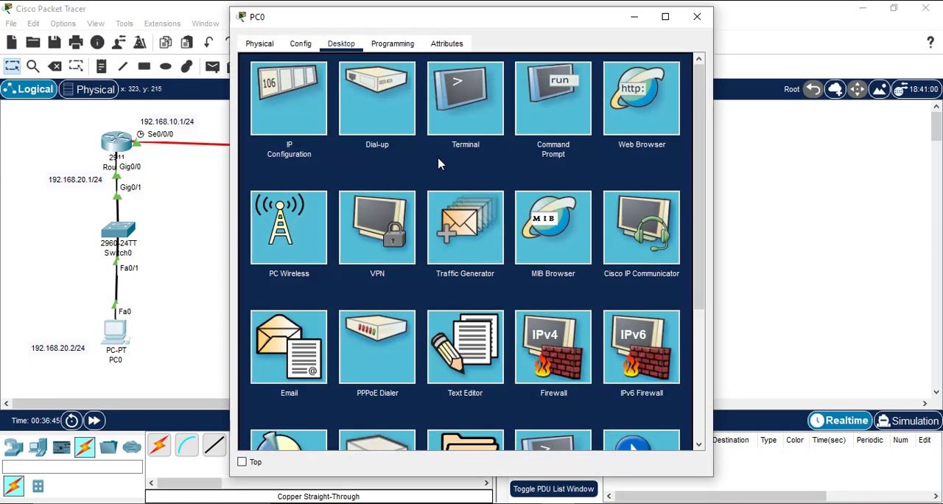
click(538, 118)
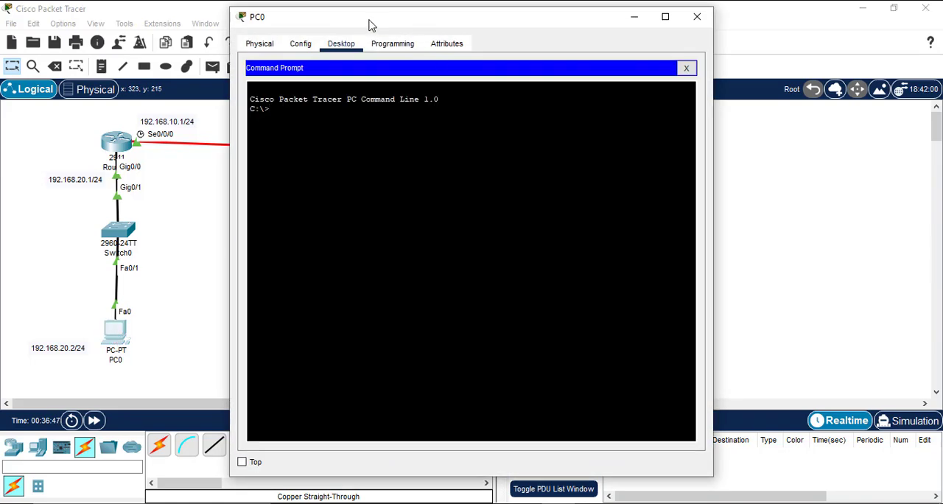
drag(370, 25, 627, 30)
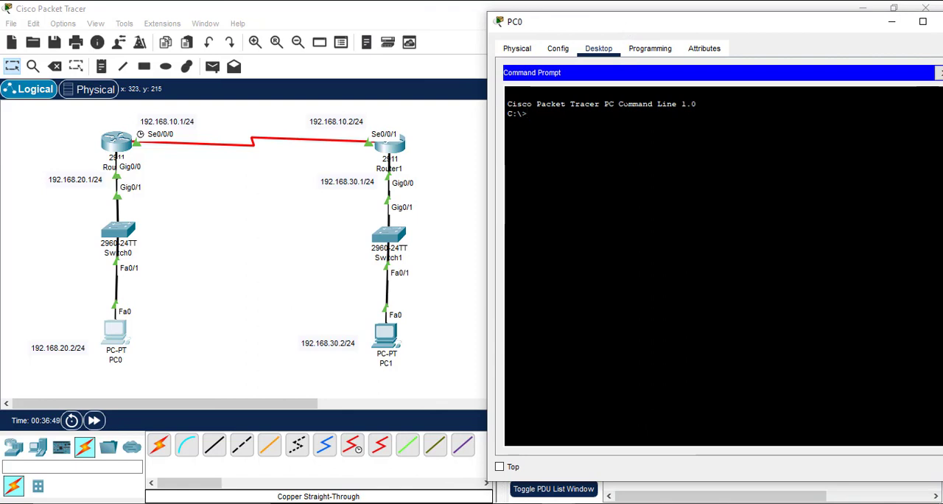
text(ping )
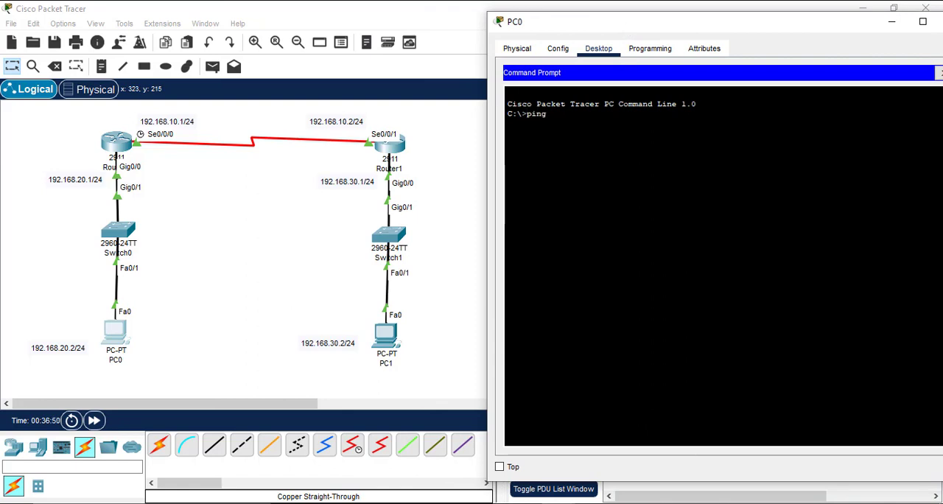
text(192.168.30.2)
key(Return)
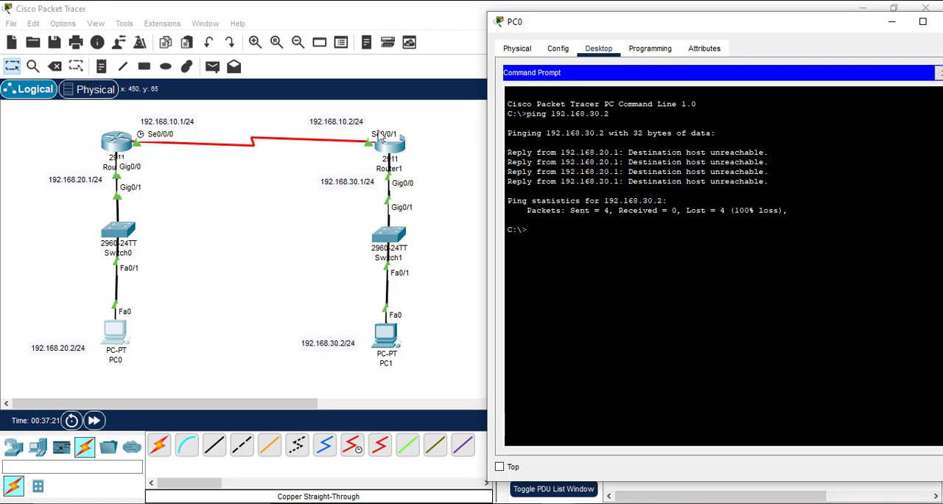
Step: Close PC0's command prompt and its configuration window
drag(750, 30, 641, 31)
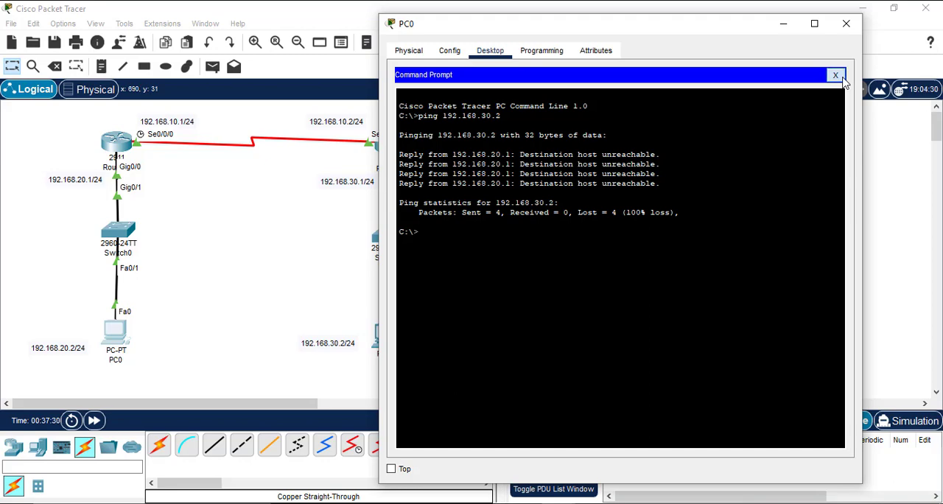
click(835, 75)
click(847, 26)
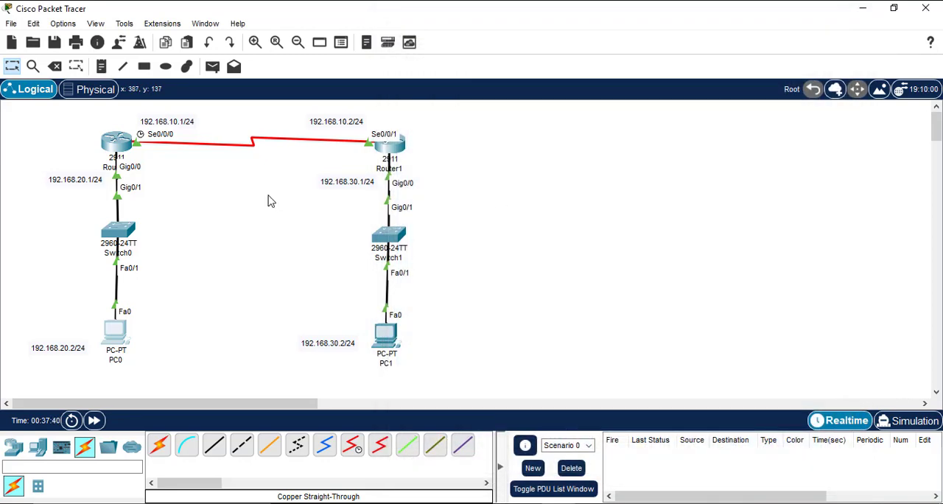
Step: Test connectivity by sending a simple PDU from PC0 to PC1, and delete the test scenario
click(212, 68)
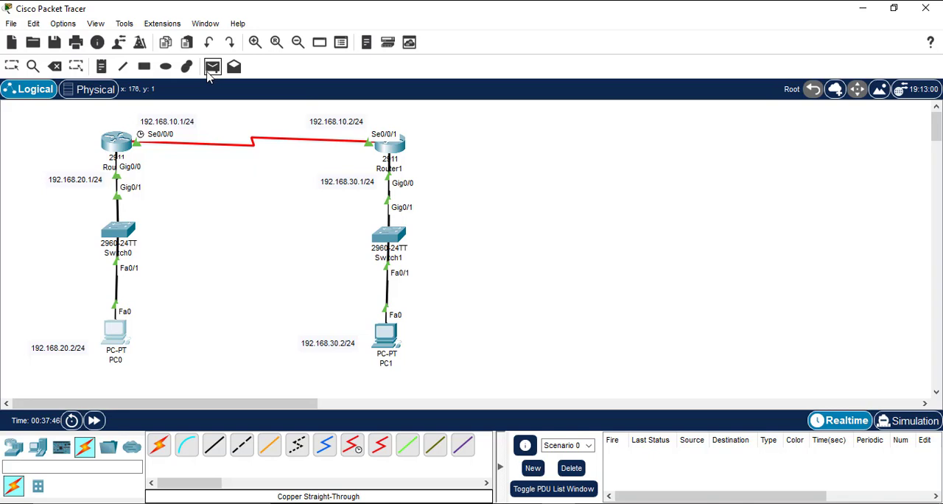
click(120, 337)
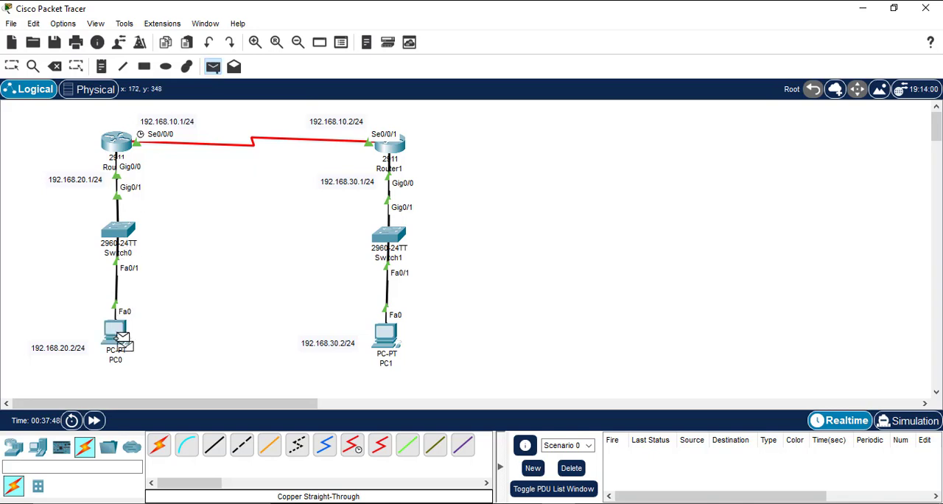
click(393, 344)
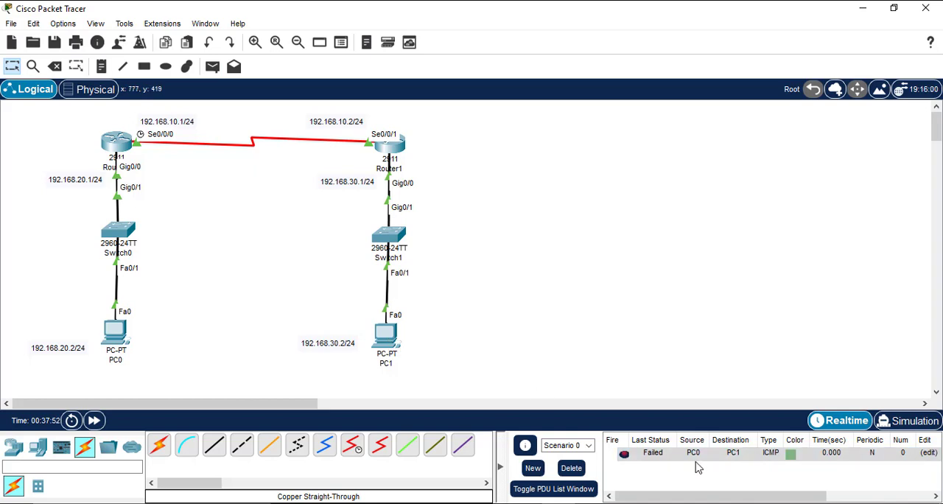
click(566, 470)
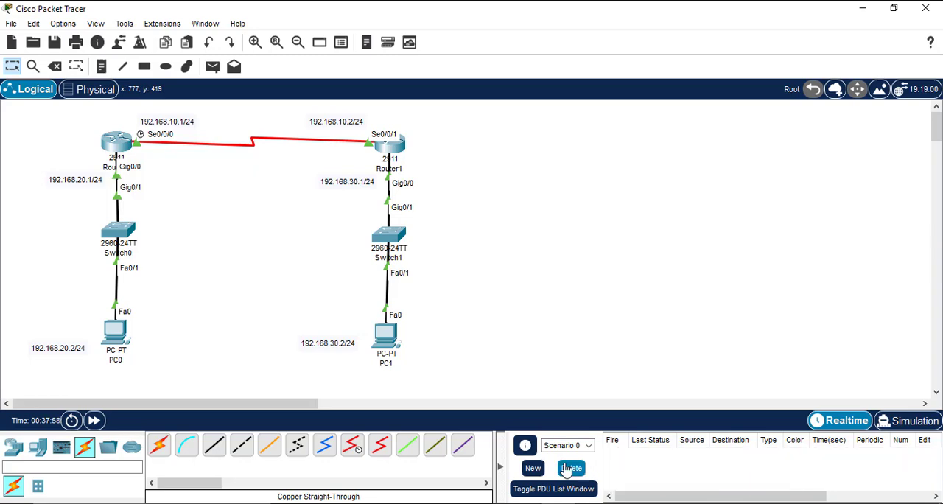
Step: Open Router0's command line and enter global configuration mode
click(116, 142)
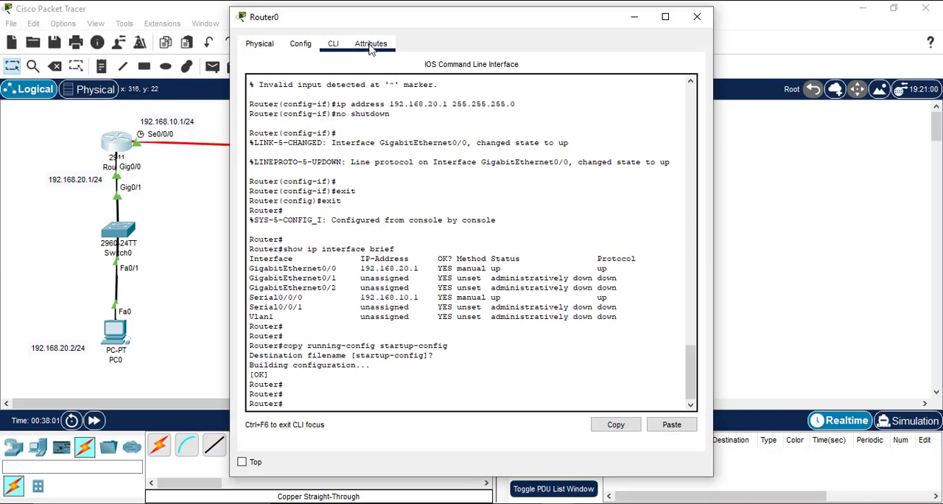
drag(362, 18, 585, 48)
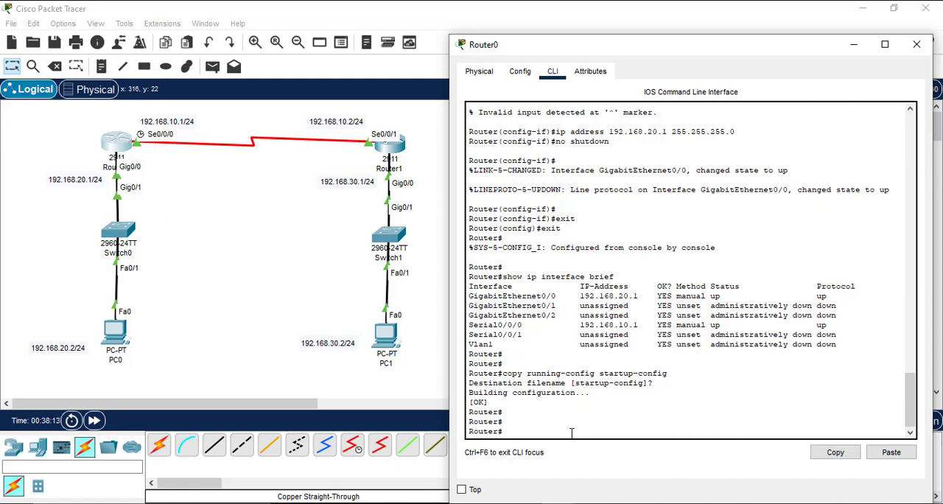
text(configure )
text(e)
text(terminal)
key(Return)
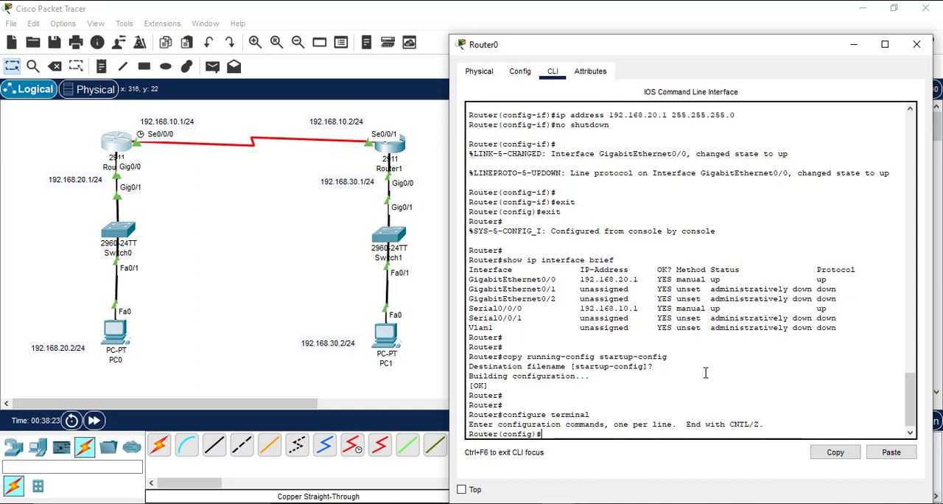
Step: Compose a static route command on Router0 for network 192.168.30.0 with mask 255.225.255.0 and next hop 192.168.10.2
text(ip route 1)
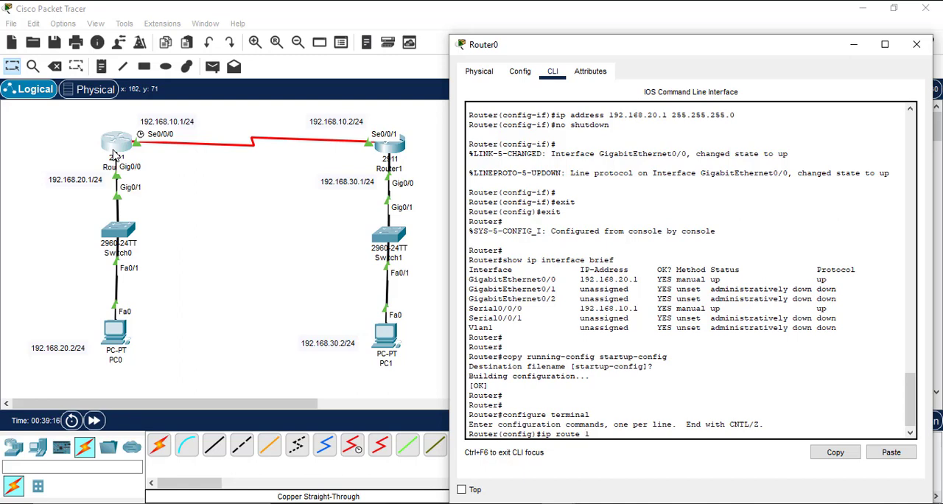
text(92.168.30.0 255.225.255.0)
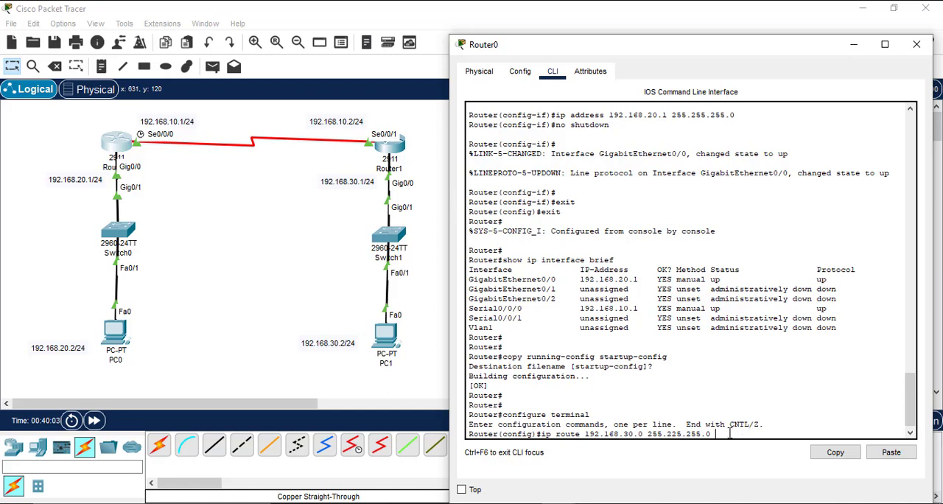
text(192.168.10.2)
drag(717, 433, 773, 437)
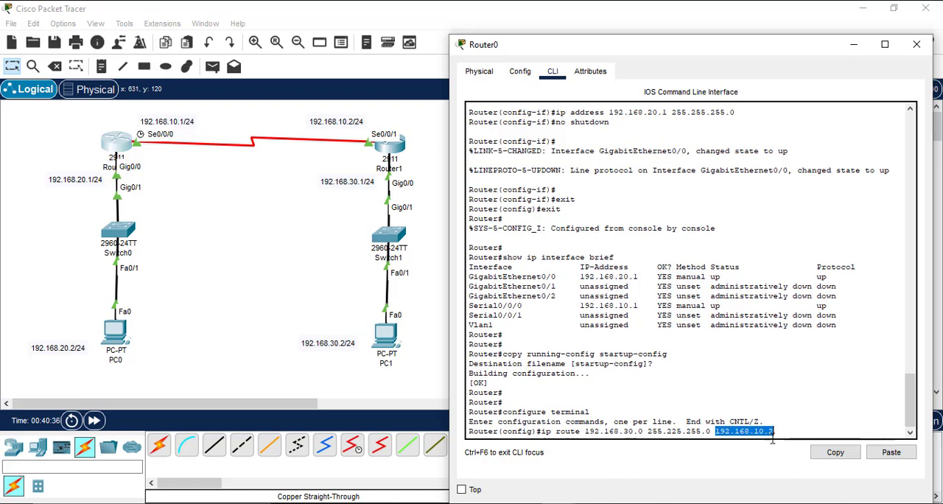
click(783, 431)
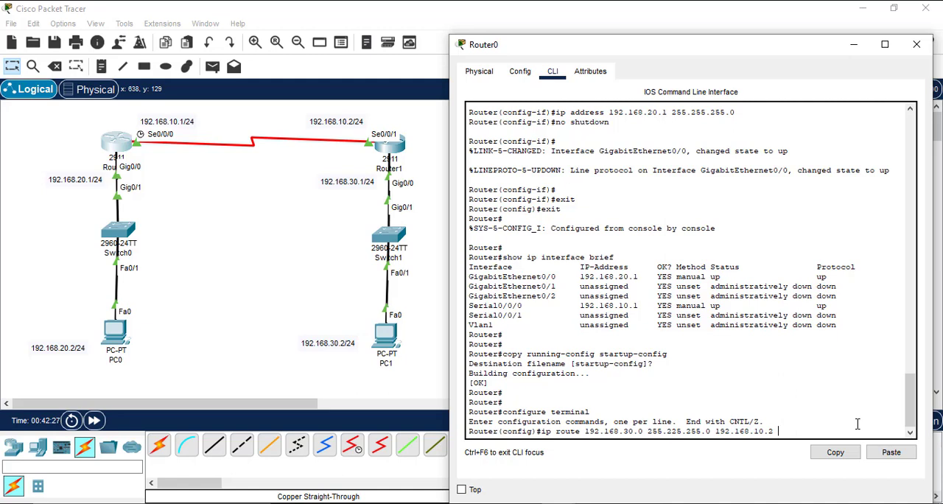
Step: Try to submit Router0's static route with the keyword permanet, and retry with the spelling permanent
text(permanet)
key(Return)
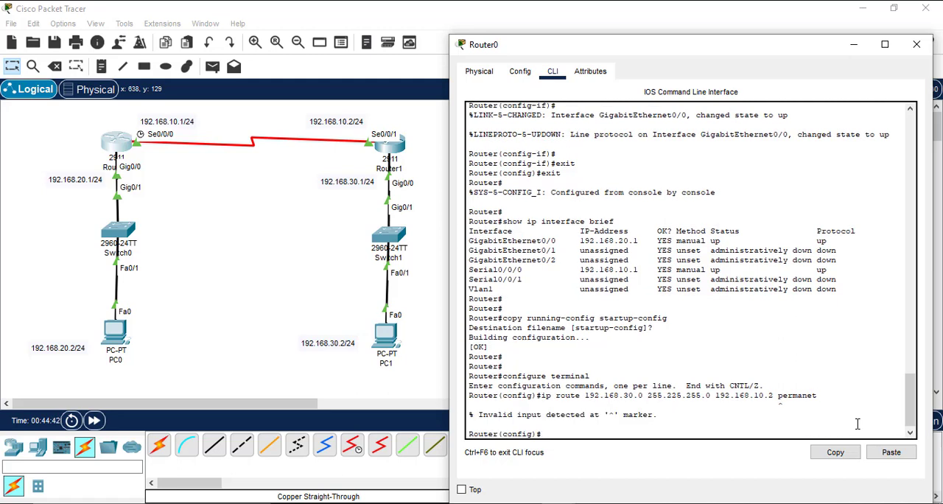
key(Up)
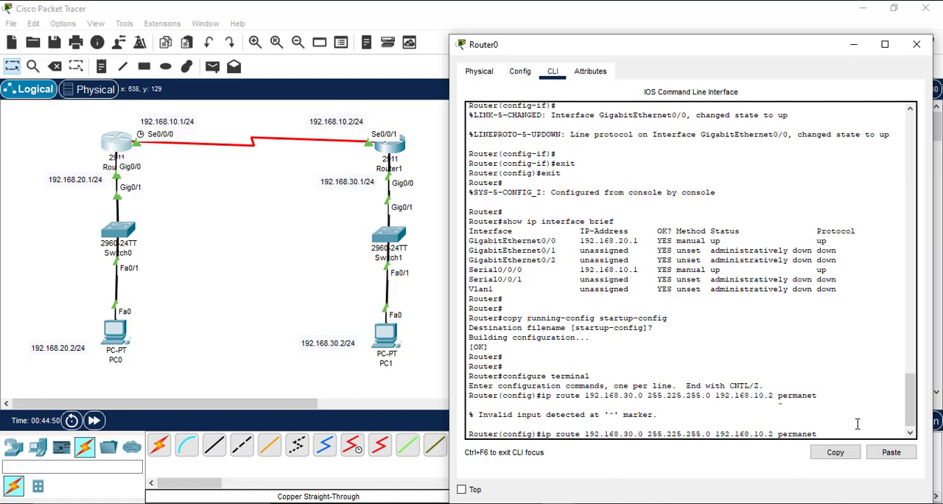
key(BackSpace)
text(nt)
key(Return)
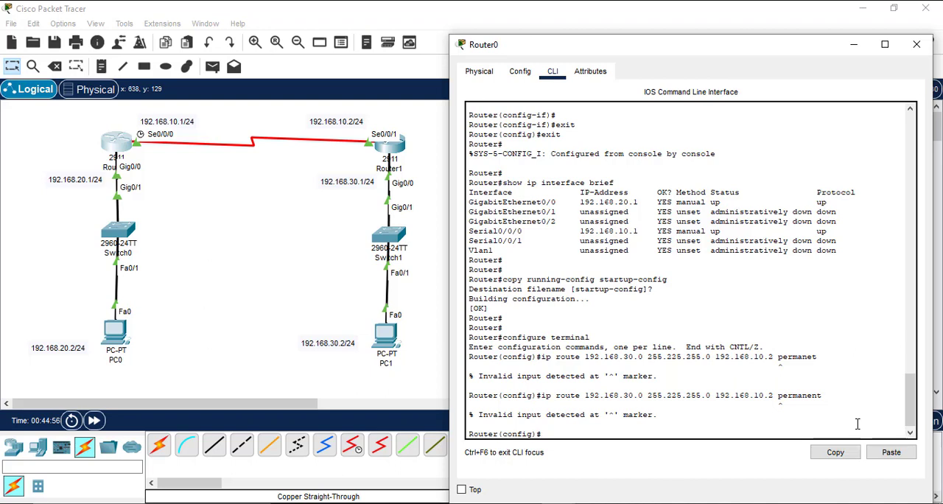
Step: Remove the keyword and display the command help for options following the next hop and following a distance metric of 1
key(Up)
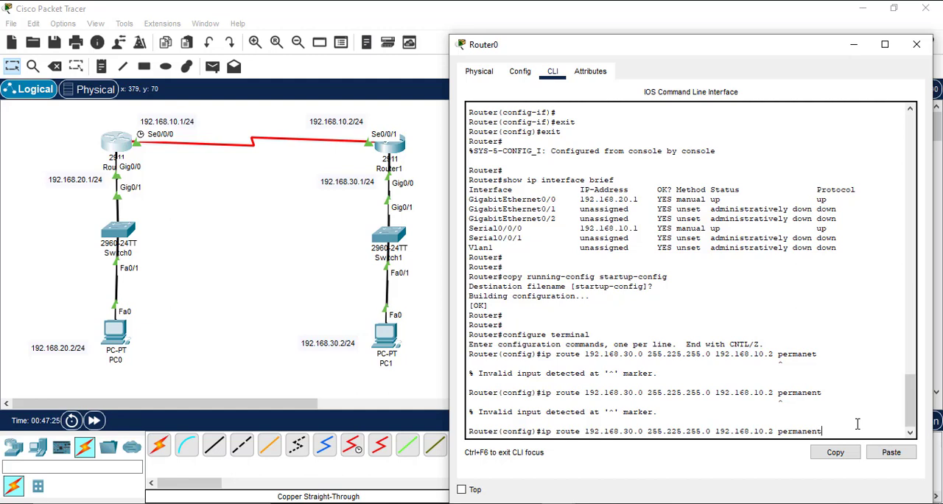
key(BackSpace)
key(BackSpace)
key(BackSpace)
key(BackSpace)
key(BackSpace)
key(BackSpace)
key(BackSpace)
key(BackSpace)
key(BackSpace)
text(?)
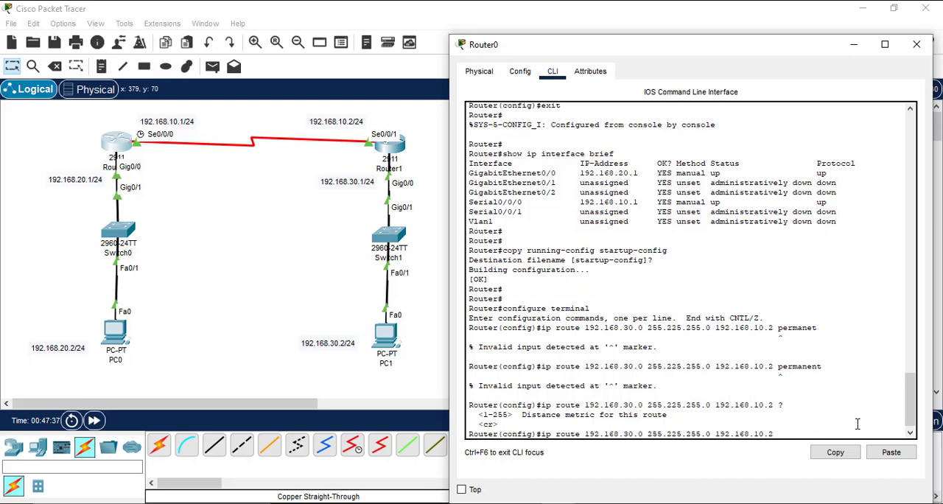
text(1)
text( ?)
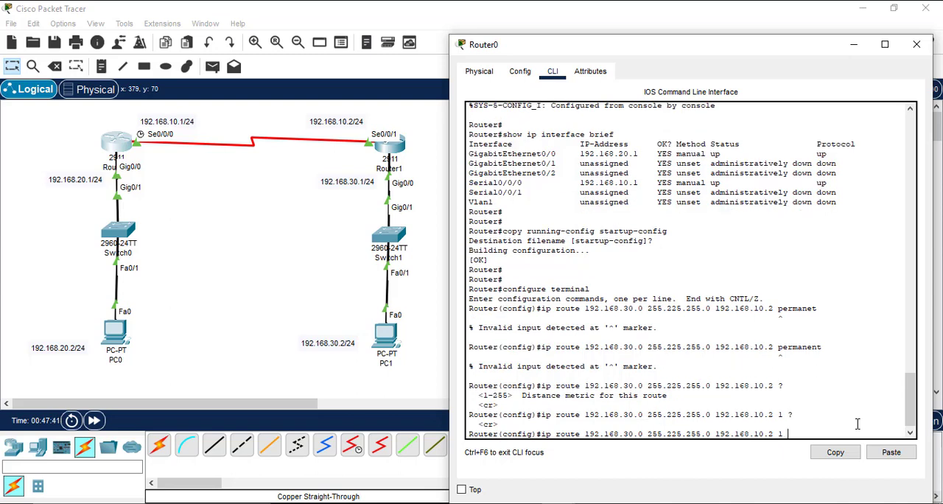
Step: Remove the metric, try to submit the 192.168.30.0 route via 192.168.10.2 without extra options, and exit global configuration mode
key(BackSpace)
key(BackSpace)
click(801, 302)
double_click(801, 344)
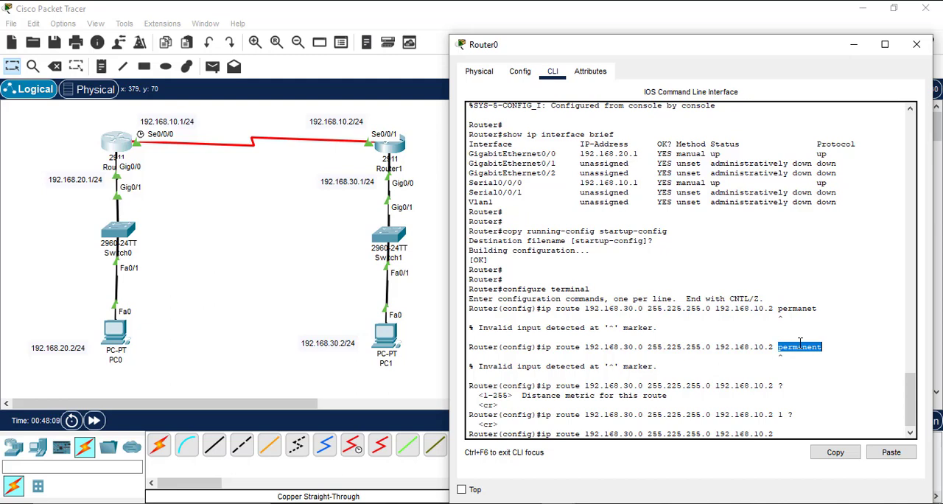
scroll(816, 418, down, 1)
click(815, 418)
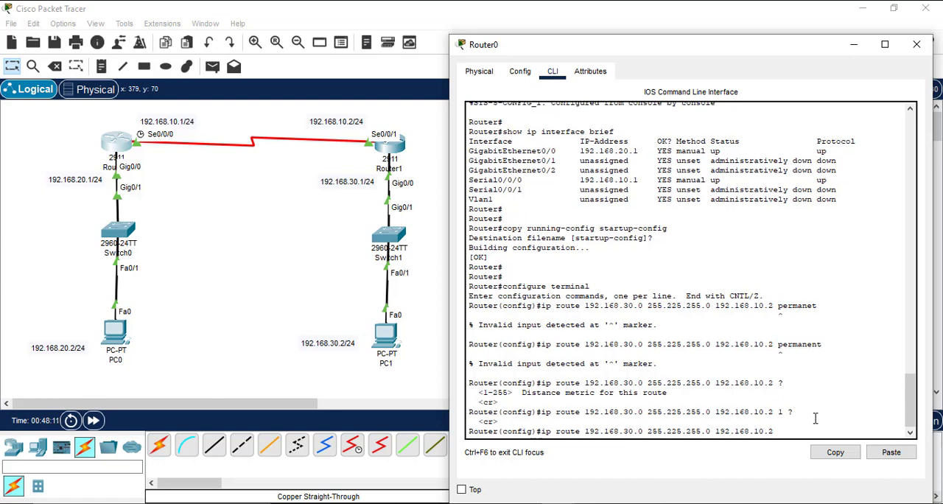
key(Return)
key(Return)
key(Return)
text(er(config)#exit)
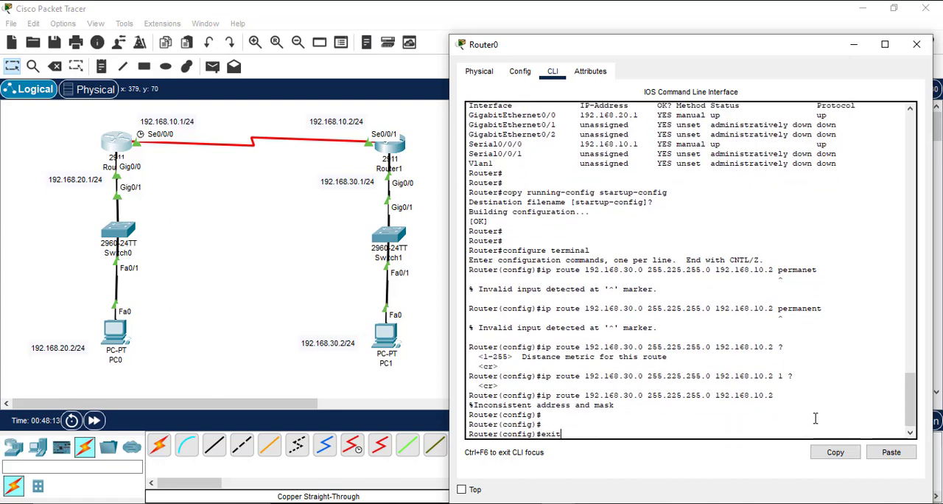
key(Return)
Step: Save Router0's running-config to startup-config, accepting the default destination filename, and close its window
text(copy)
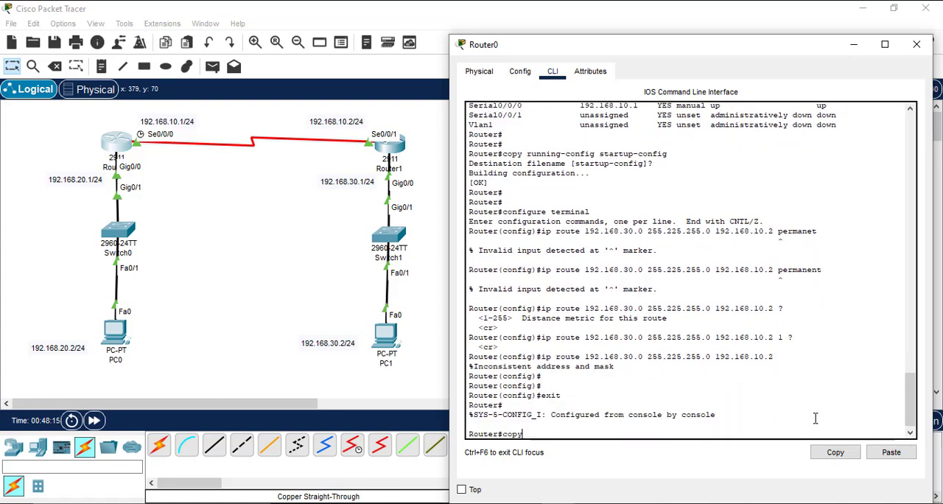
text( running-conf)
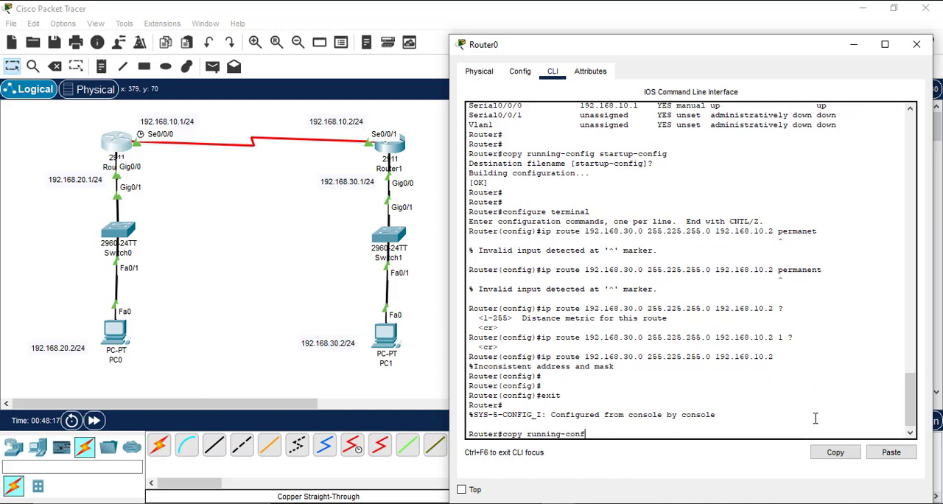
text(ig startup-config)
key(Return)
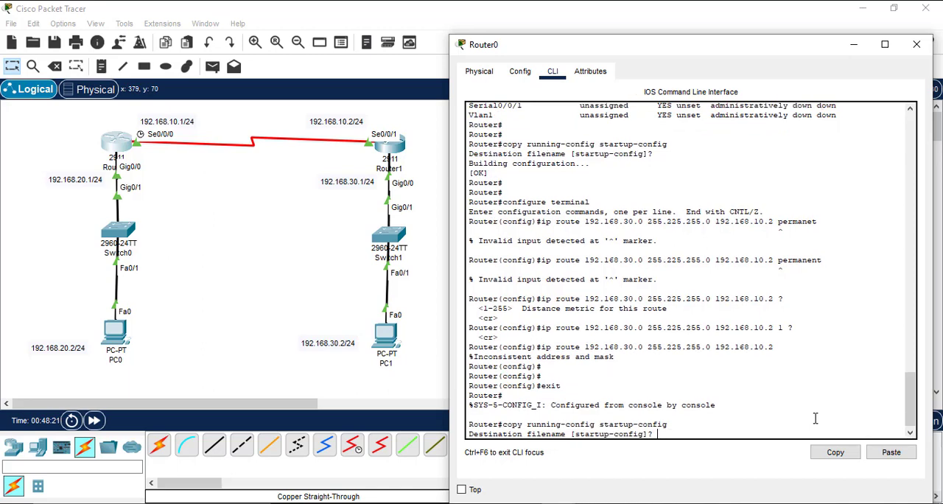
key(Return)
key(Return)
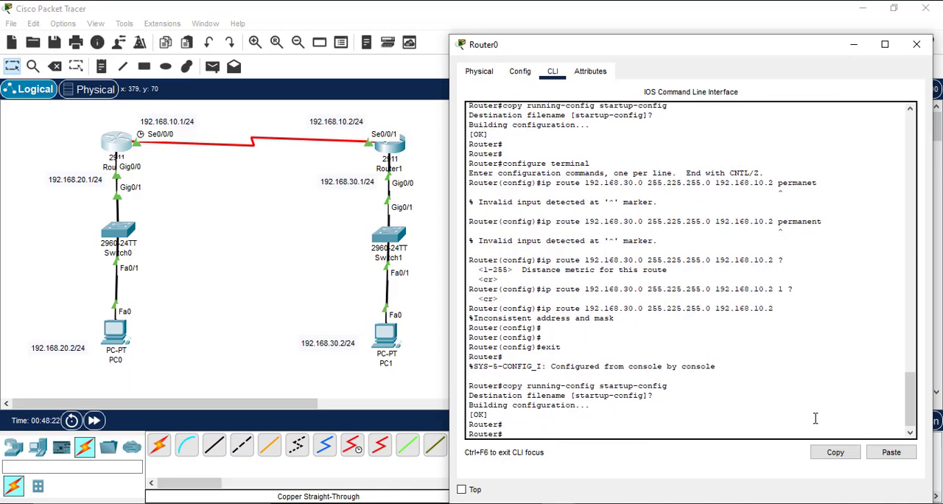
click(917, 45)
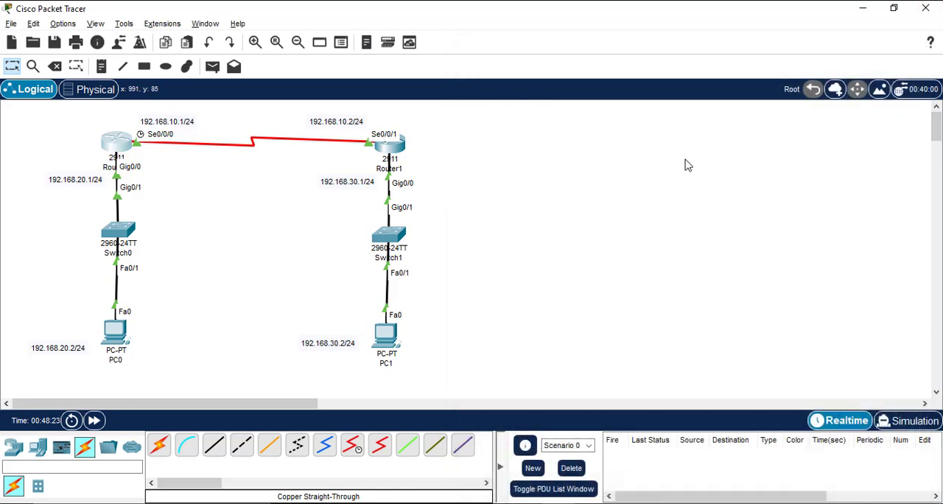
Step: Open Router1's command line, enable privileged mode and enter global configuration mode
click(389, 151)
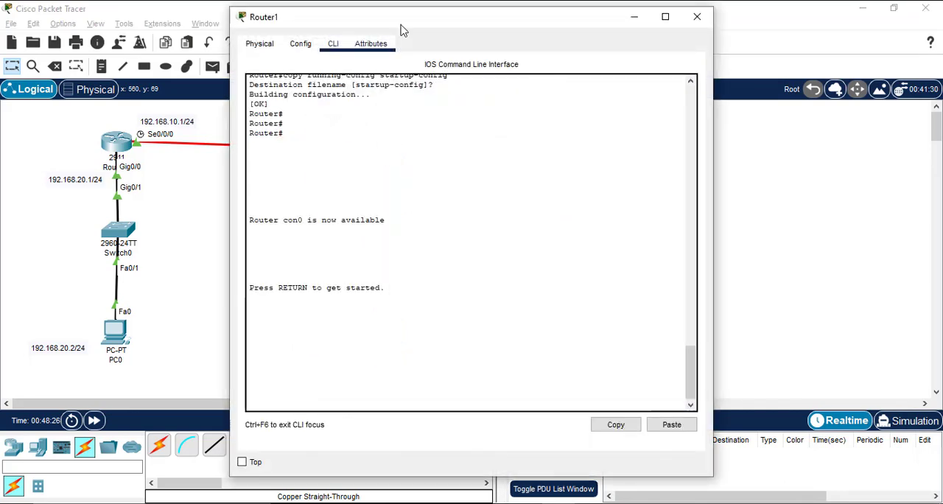
drag(421, 23, 628, 50)
click(616, 199)
key(Return)
key(Return)
text(enable)
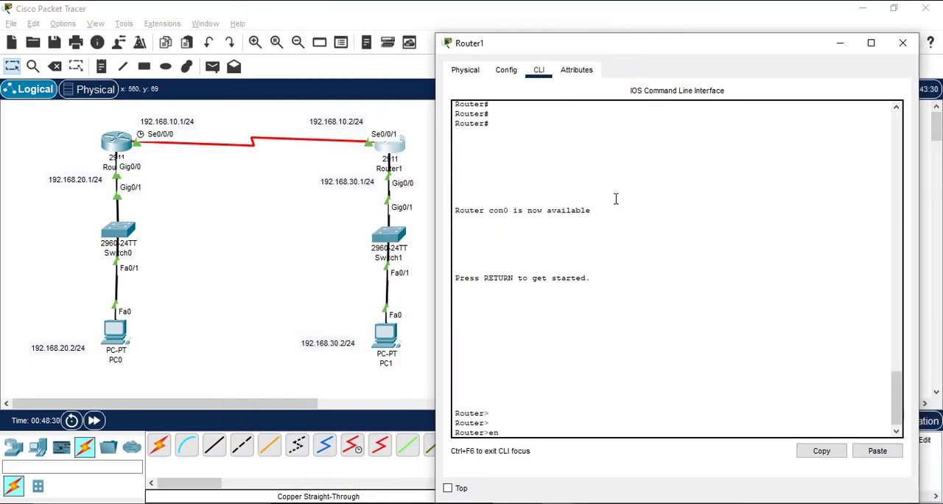
key(Return)
key(Return)
key(Return)
text(confi)
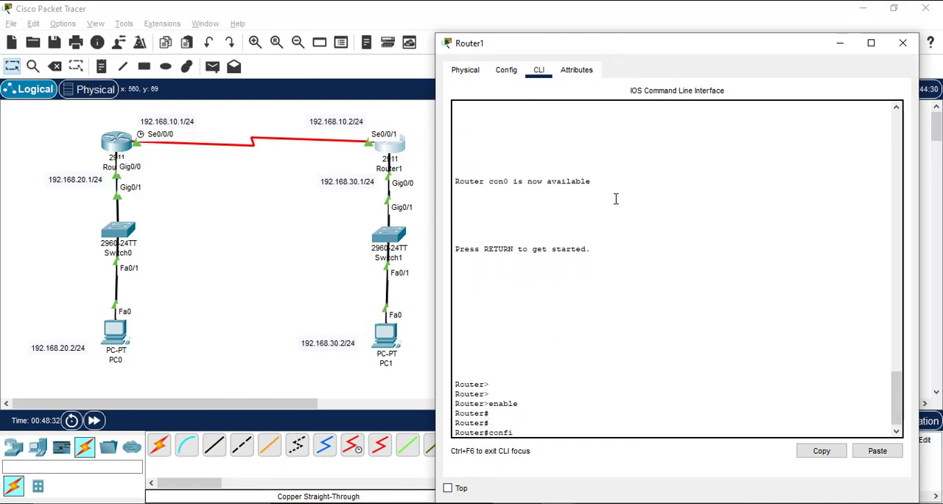
text(gure terminal)
key(Return)
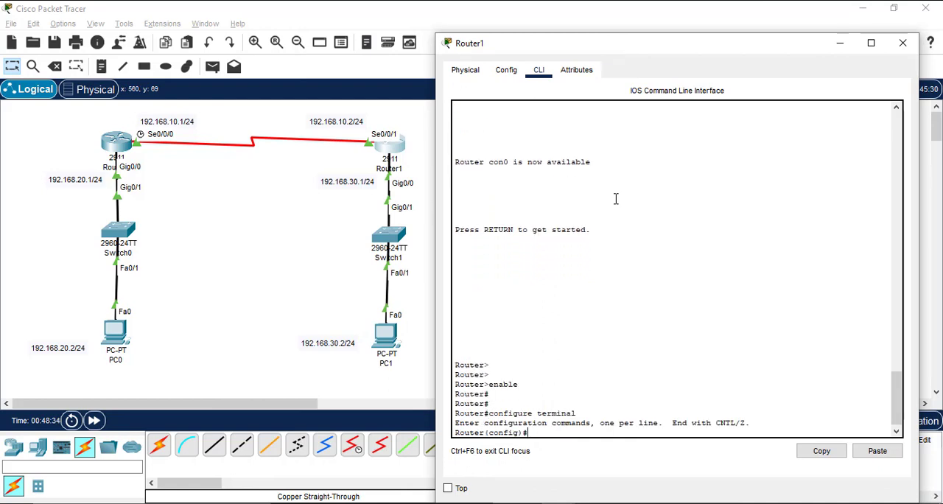
Step: Try to add a permanent static route on Router1 to 192.168.20.0 with mask 255.255.225.0 via next hop 192.168.10.1
text(ip route)
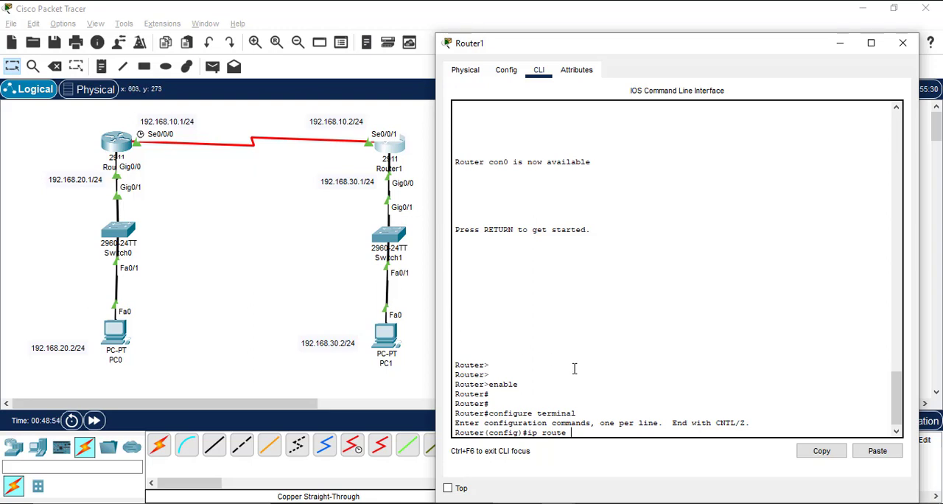
text(192.168.20.0 255.255.225)
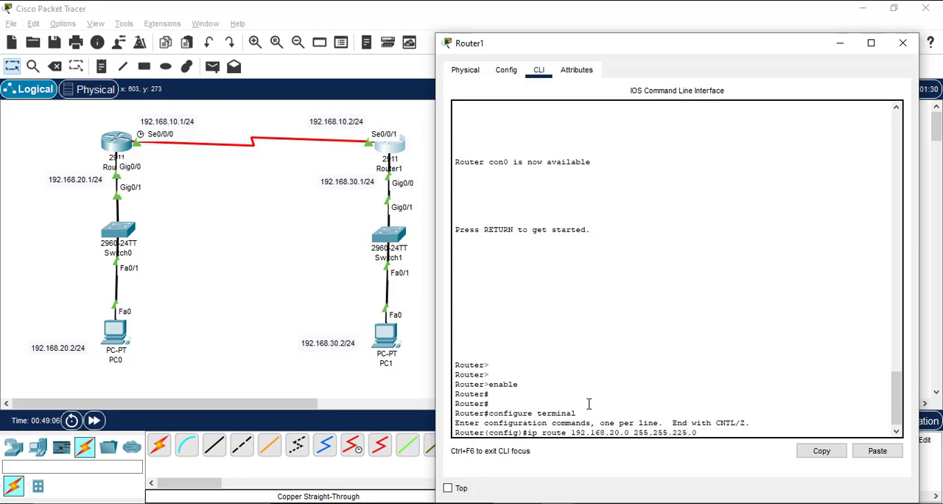
text(.0)
text(192.168.10.)
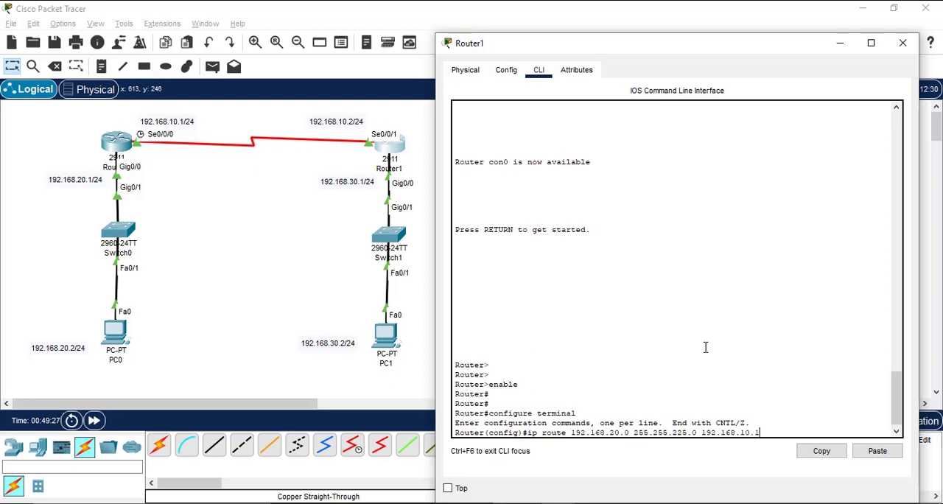
text(1 perman)
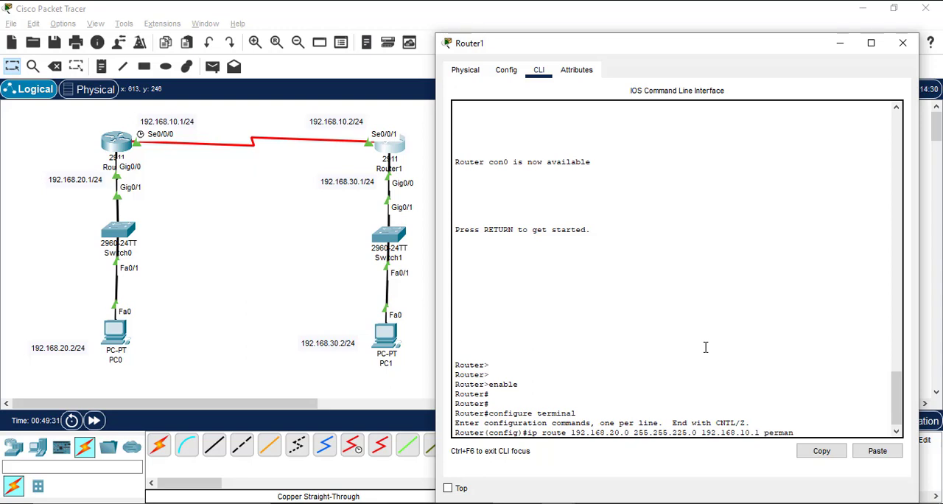
text(ent)
key(Return)
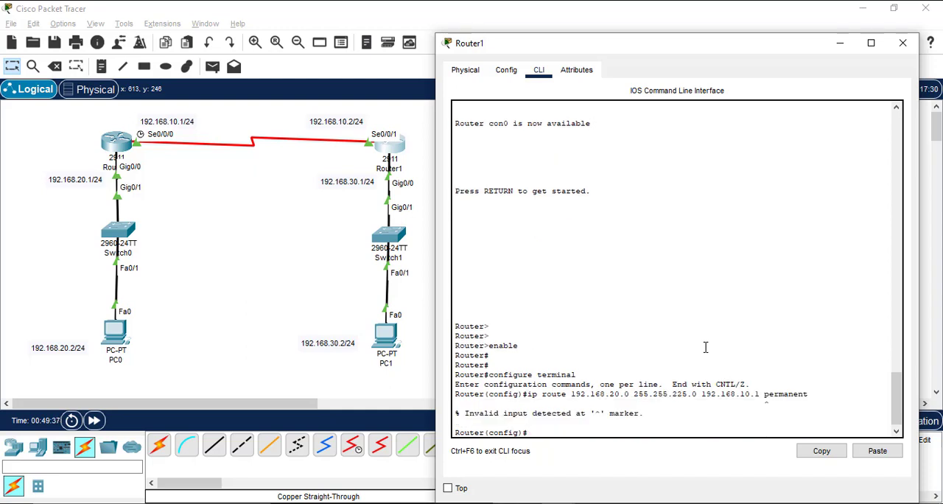
Step: Recall the 192.168.20.0 route command, remove the permanent keyword and try to submit it via 192.168.10.1
key(Up)
key(BackSpace)
key(BackSpace)
key(BackSpace)
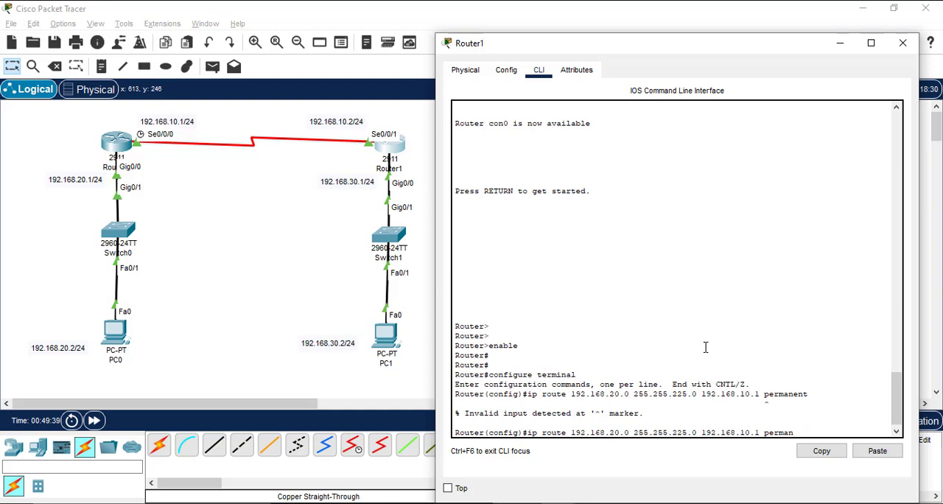
key(BackSpace)
key(BackSpace)
key(BackSpace)
key(BackSpace)
key(BackSpace)
key(BackSpace)
key(BackSpace)
key(Return)
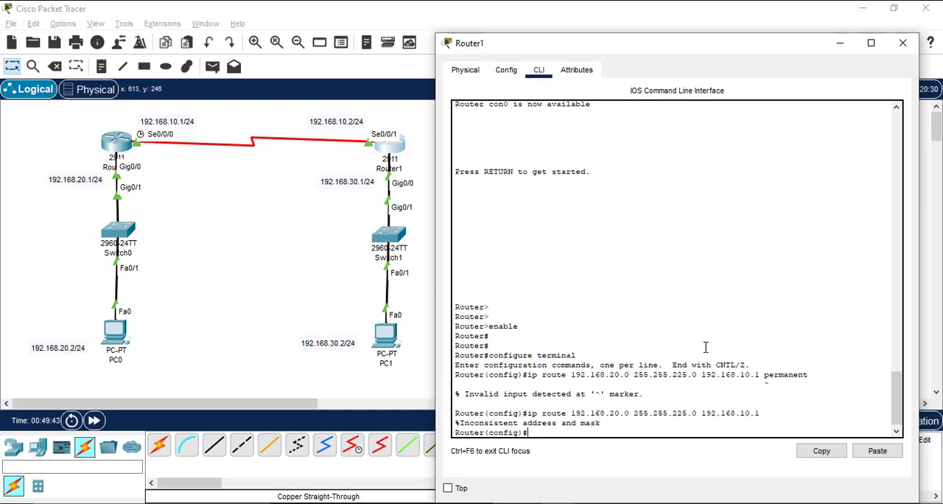
Step: Exit global configuration mode, end Router1's console session and re-enter privileged mode
text(exit)
key(Return)
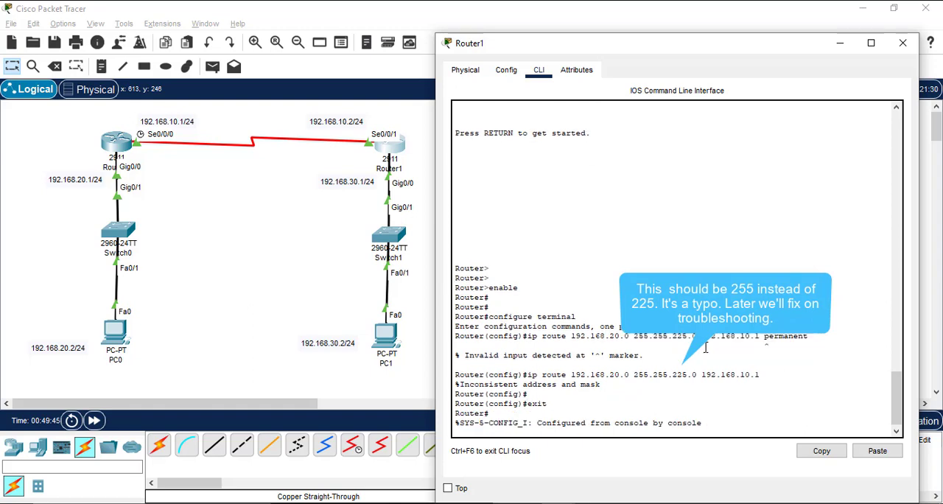
text(exit)
key(Return)
key(Return)
key(Return)
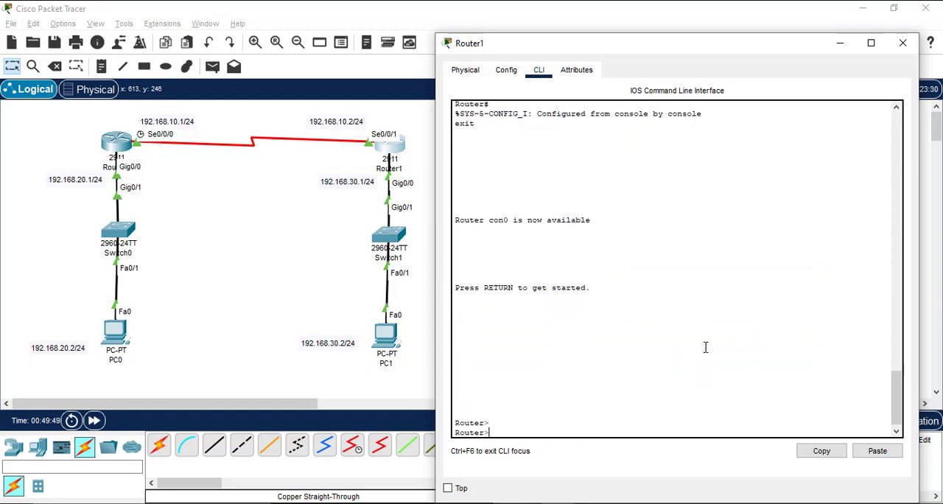
text(enable)
key(Return)
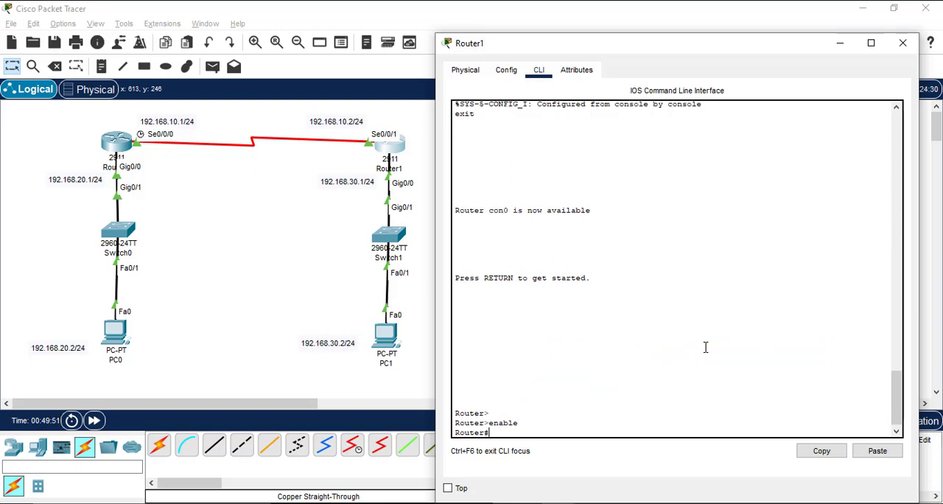
key(Return)
text(configure)
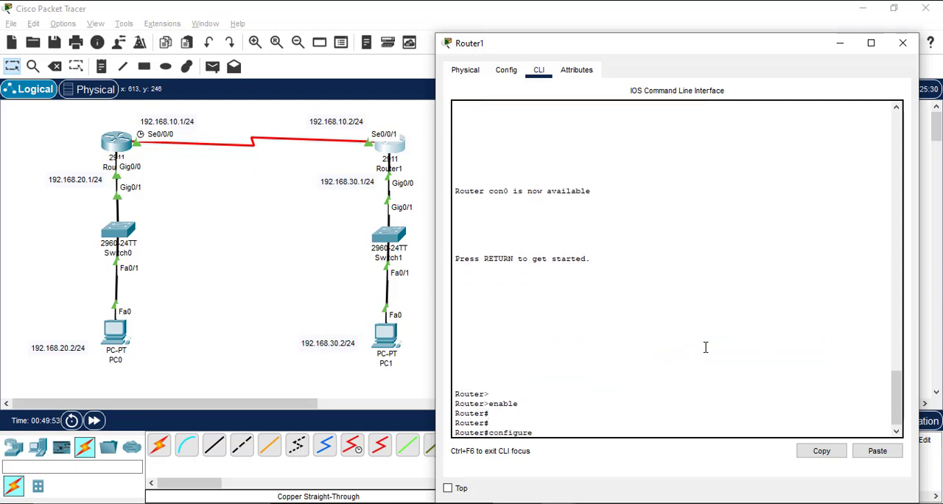
key(BackSpace)
key(BackSpace)
key(BackSpace)
key(BackSpace)
key(BackSpace)
key(BackSpace)
key(BackSpace)
key(BackSpace)
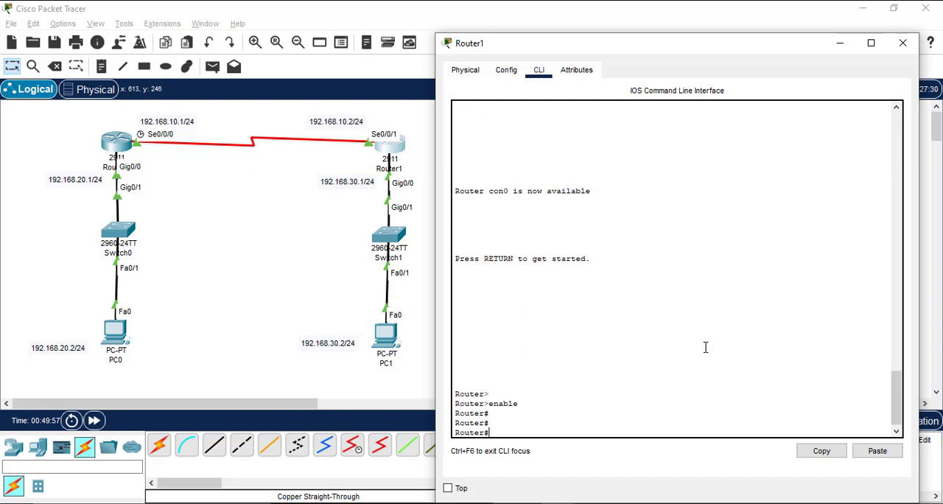
Step: Save Router1's running-config to startup-config, accepting the default destination filename
text(copy running-con)
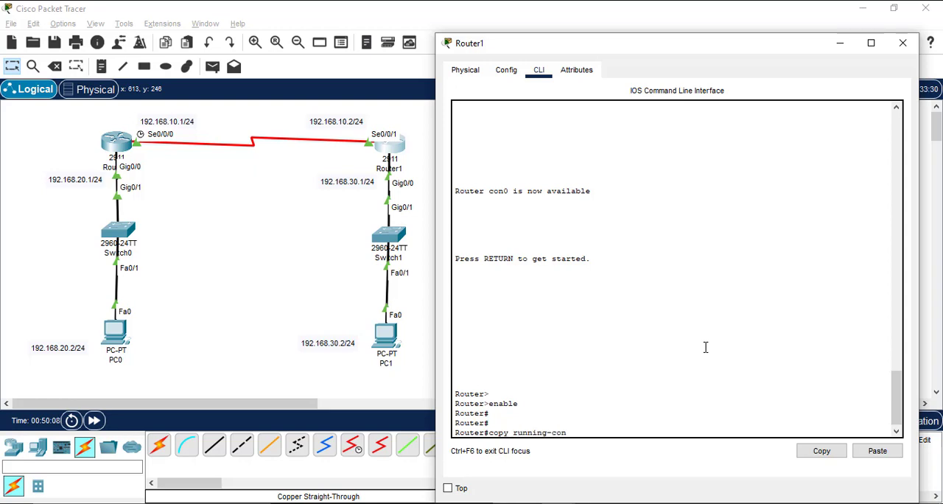
text(fig startup-config)
key(Return)
key(Return)
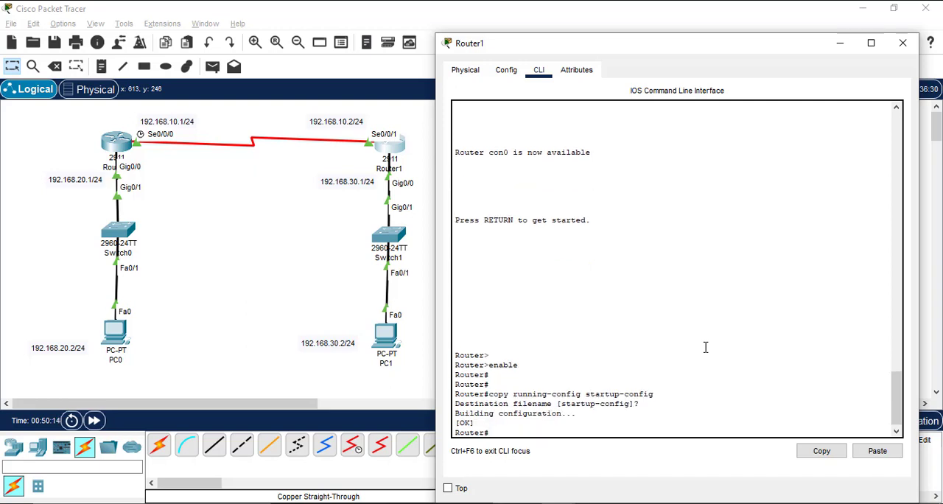
key(Return)
key(Return)
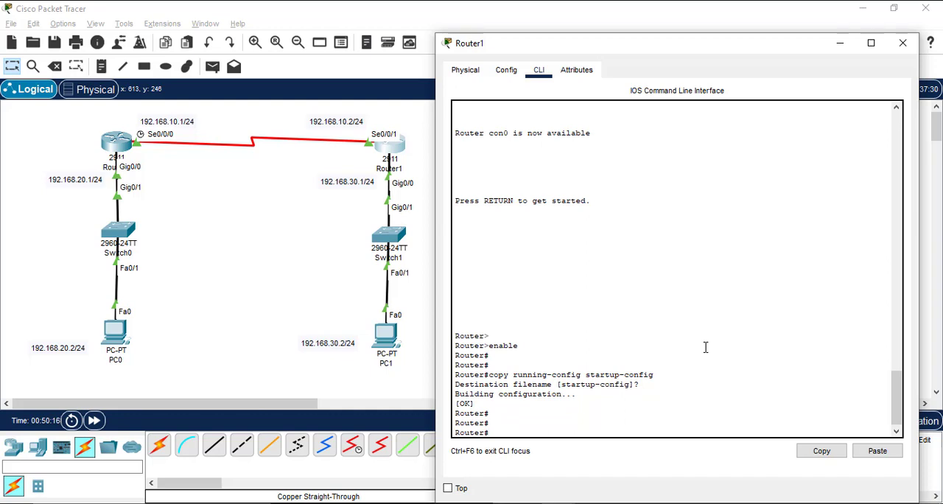
Step: Exit Router1's privileged session and close its window
text(exit)
key(Return)
key(Return)
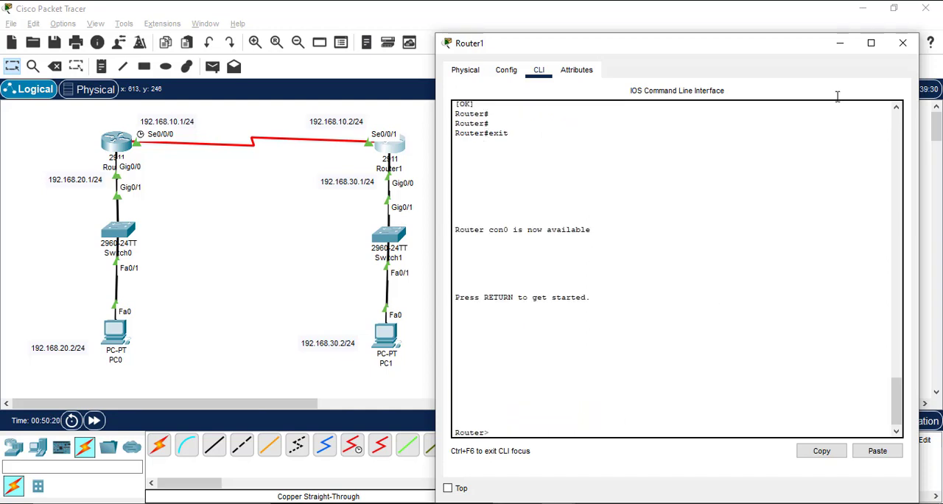
click(903, 43)
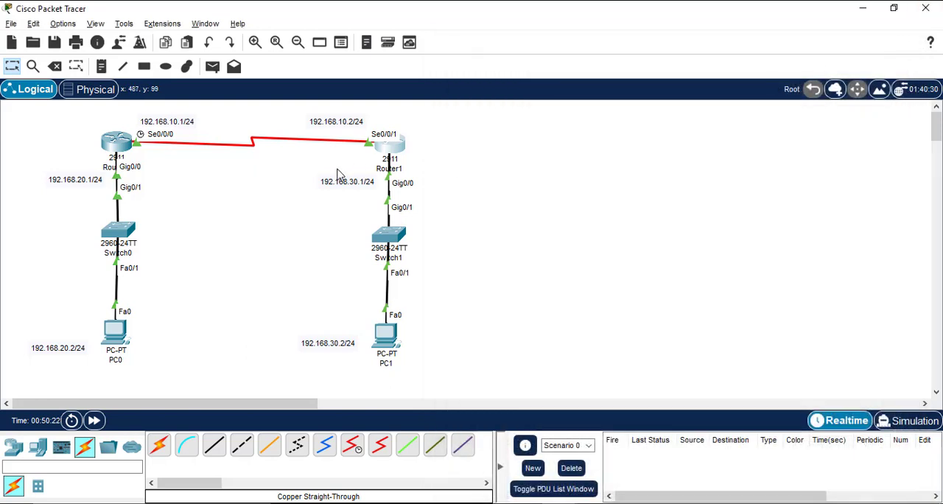
Step: Test connectivity by sending two simple PDUs from PC0 to PC1
click(213, 67)
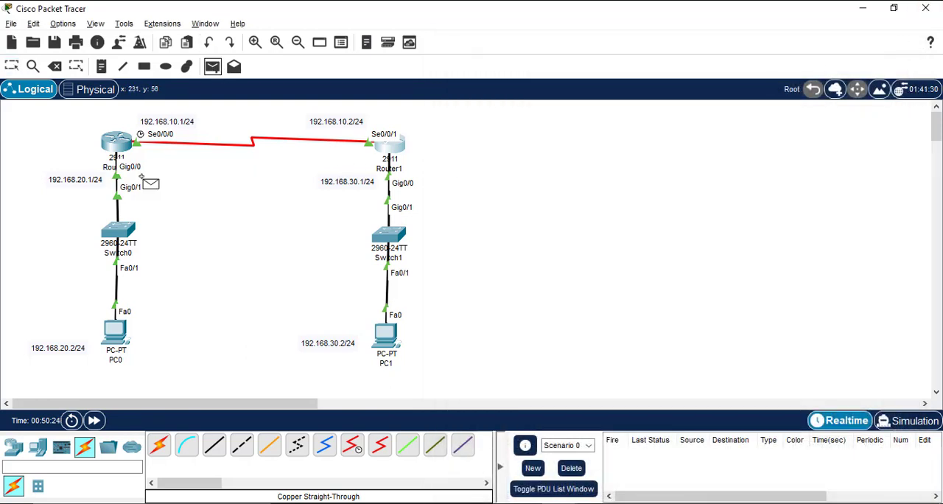
click(116, 331)
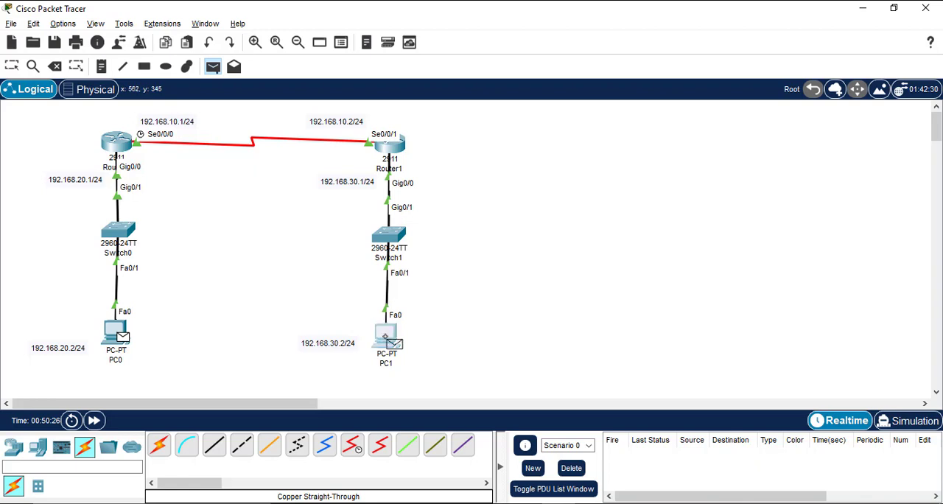
click(385, 336)
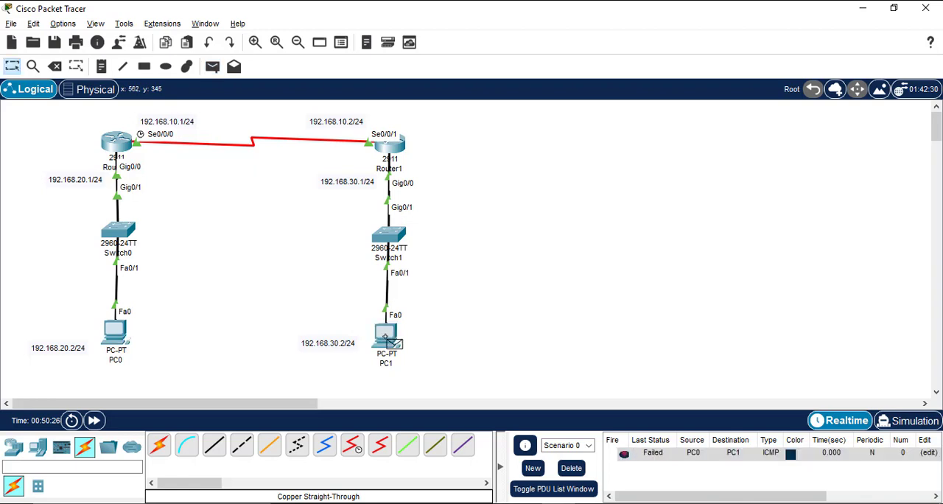
click(213, 67)
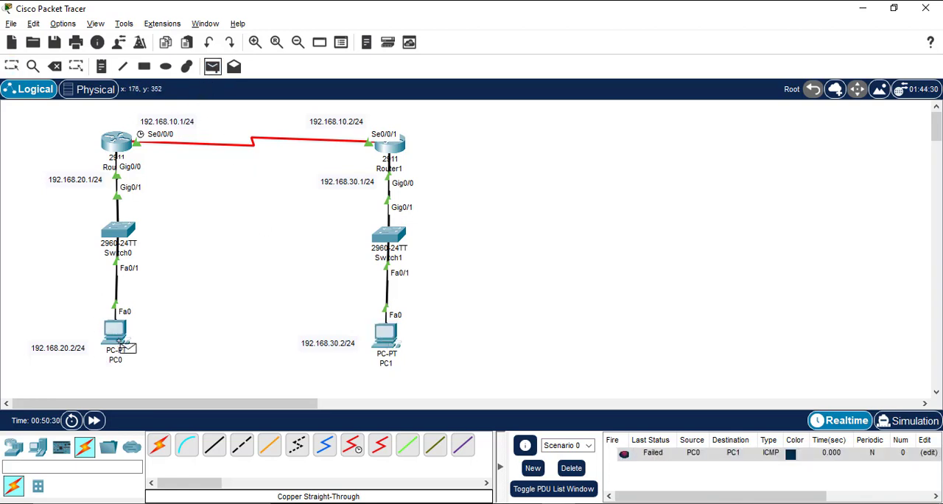
click(116, 330)
click(385, 339)
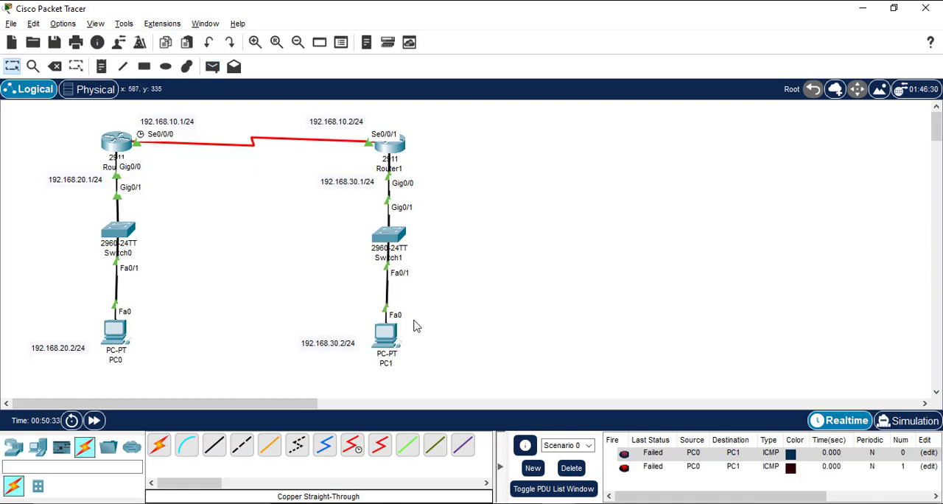
Step: Repeat the ping to 192.168.30.2 from PC0's Command Prompt and close PC0's window
click(120, 336)
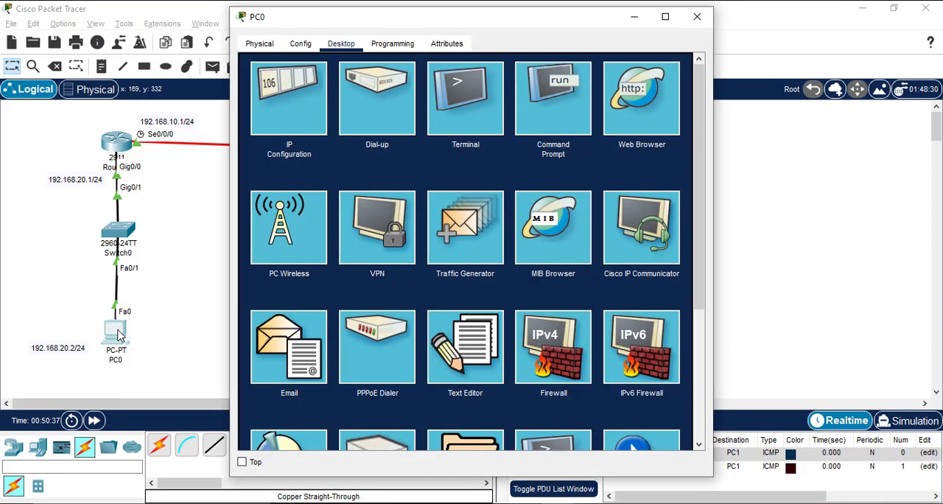
click(550, 136)
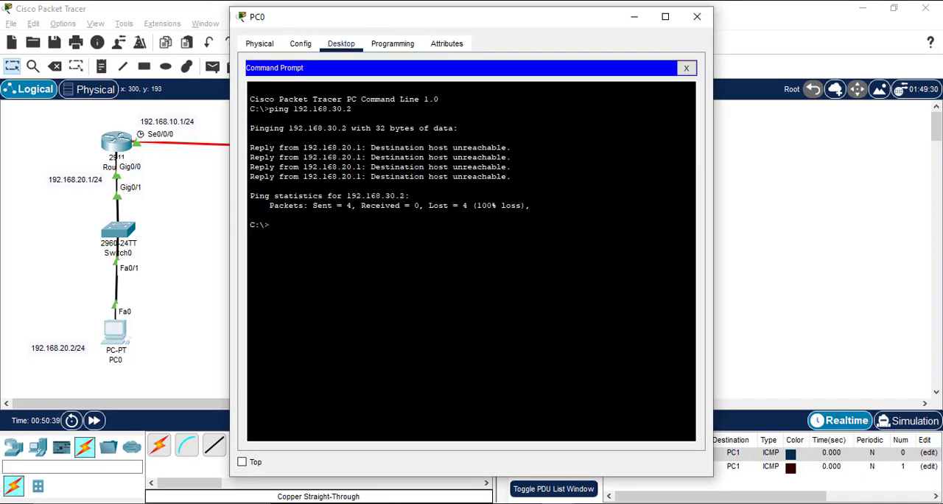
key(Up)
key(Return)
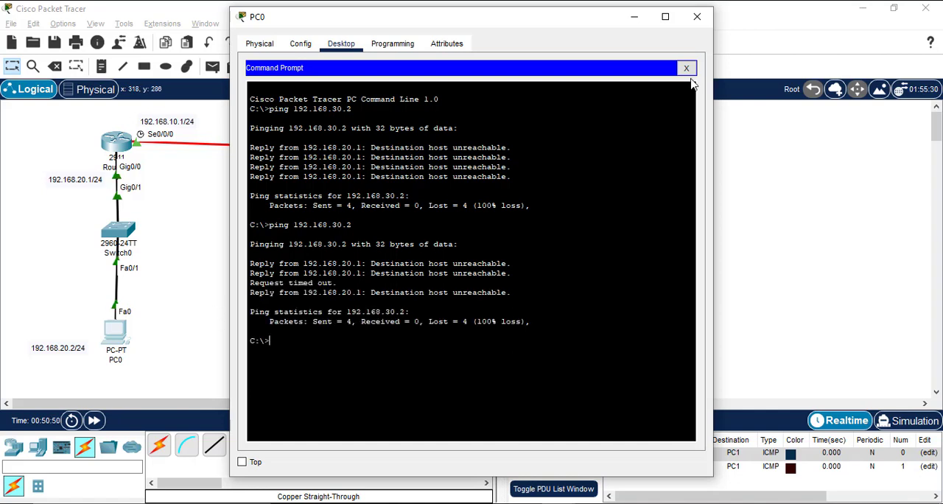
click(686, 68)
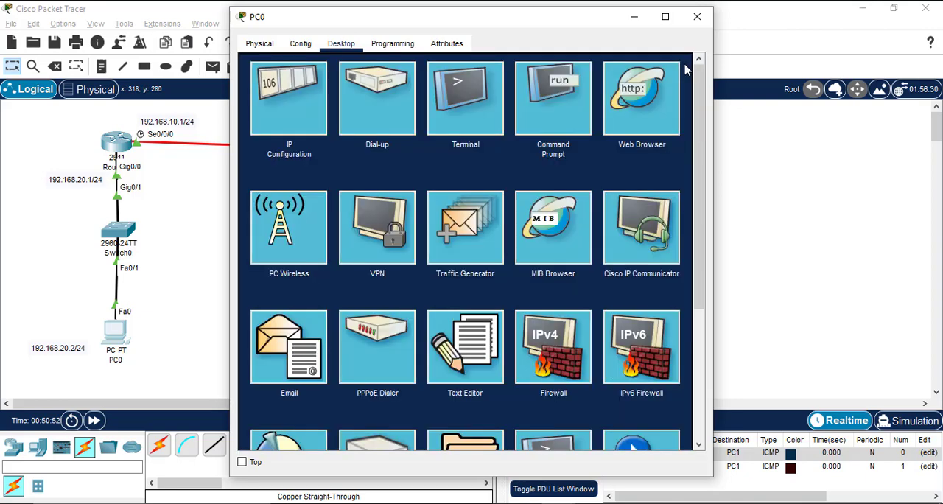
click(697, 16)
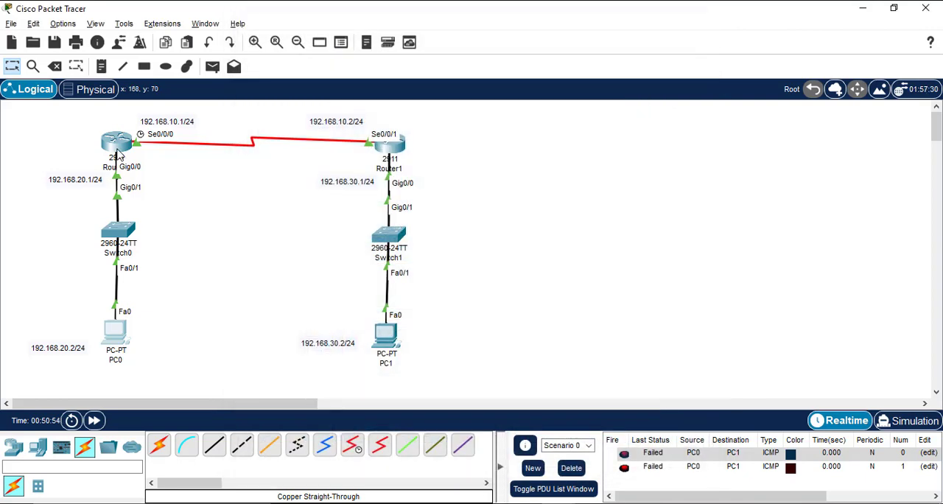
Step: Open Router0's command line, place its window beside the topology and display the available options for the show ip command
click(116, 147)
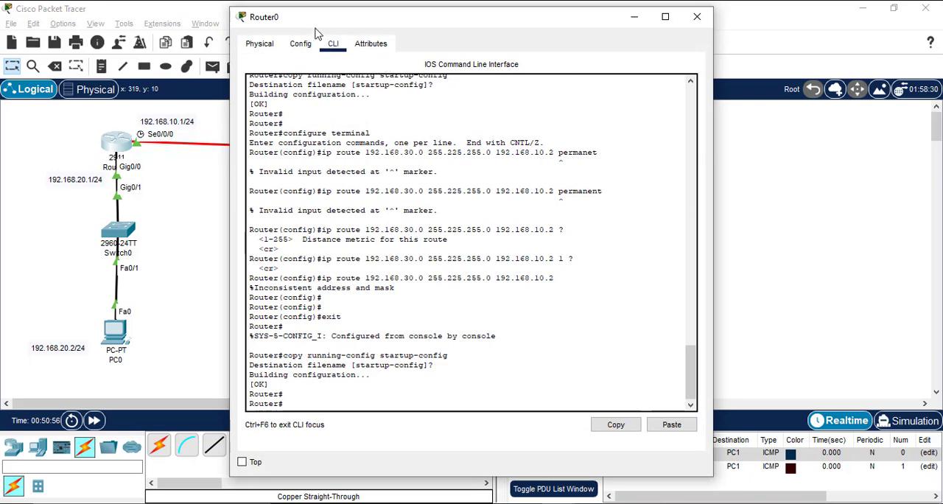
drag(315, 28, 545, 46)
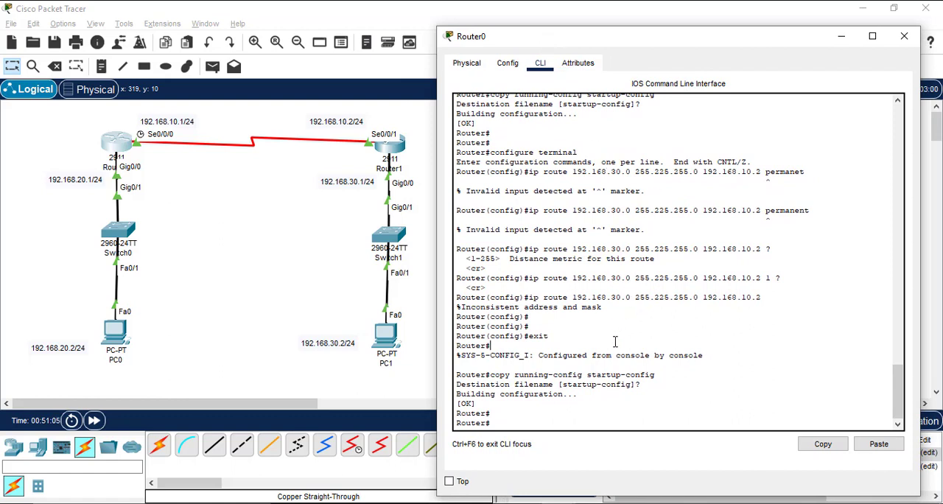
text(e)
key(BackSpace)
text(show ip)
key(Return)
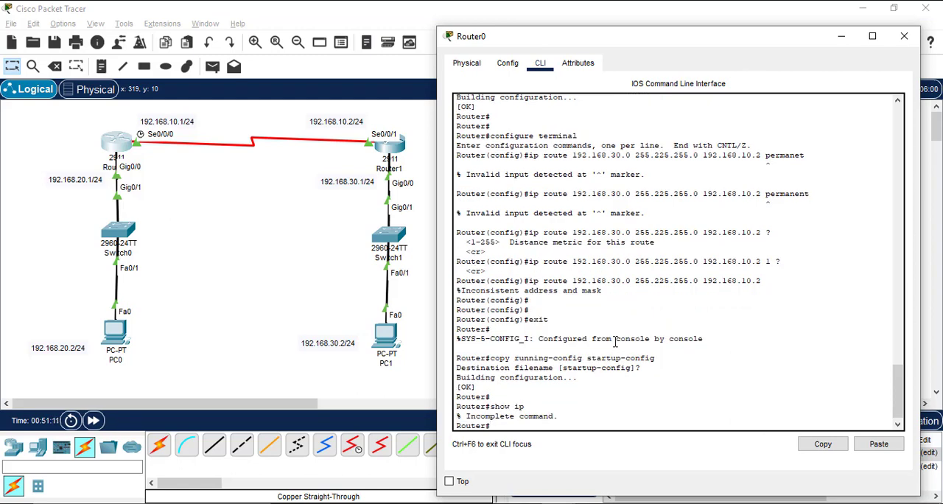
key(Up)
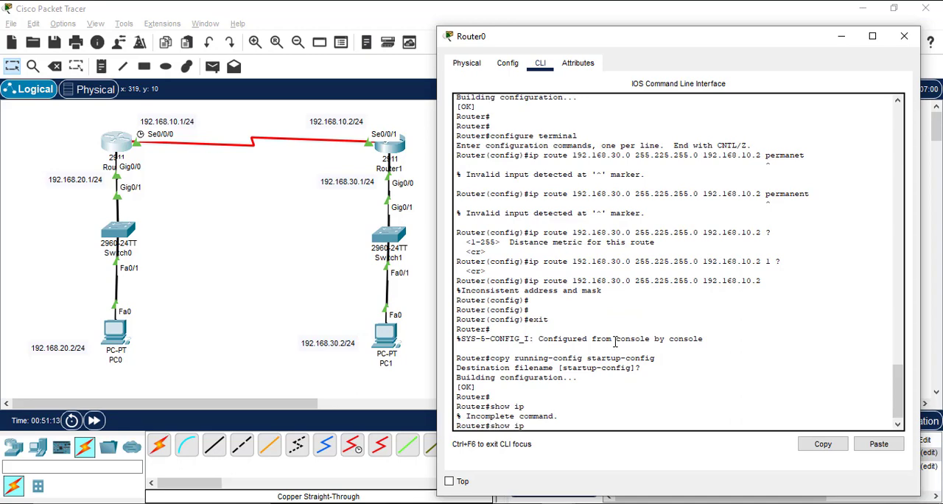
text(?)
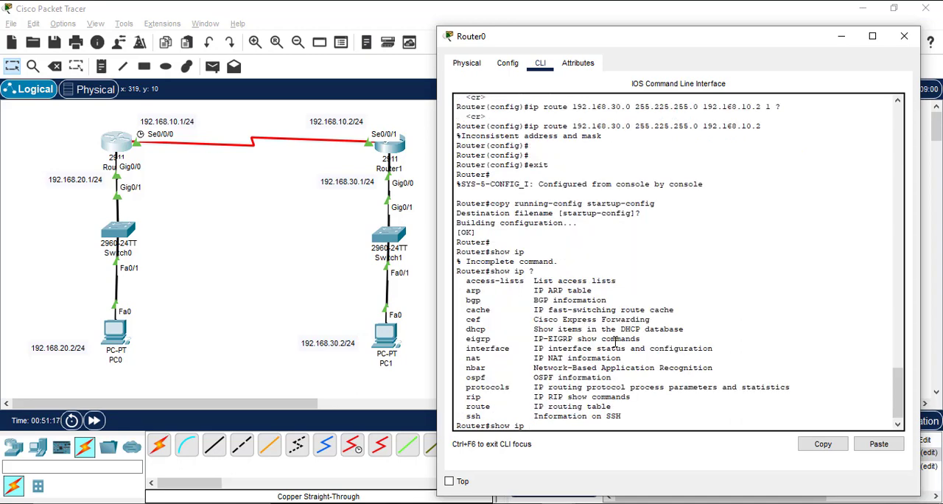
text(route)
Step: Display Router0's IP routing table with show ip route and examine its entries
key(Return)
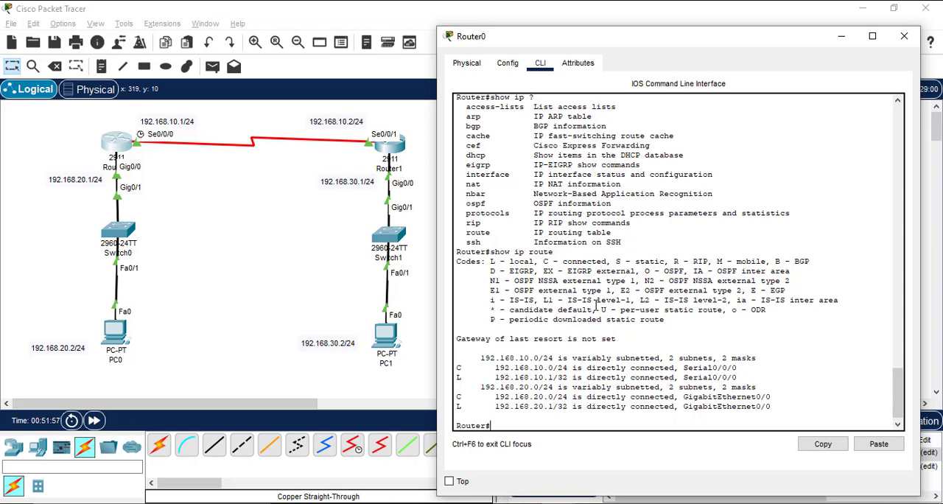
scroll(596, 306, down, 1)
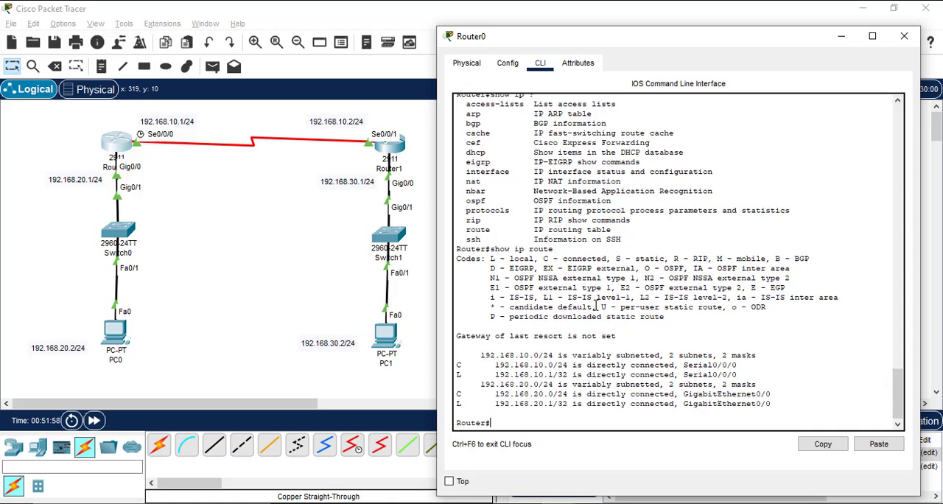
scroll(596, 306, up, 6)
scroll(596, 305, down, 6)
Step: Enter global configuration mode on Router0 and try an ip route command for 192.168.30.0 255.255.255.0 without a next hop
text(configure terminal)
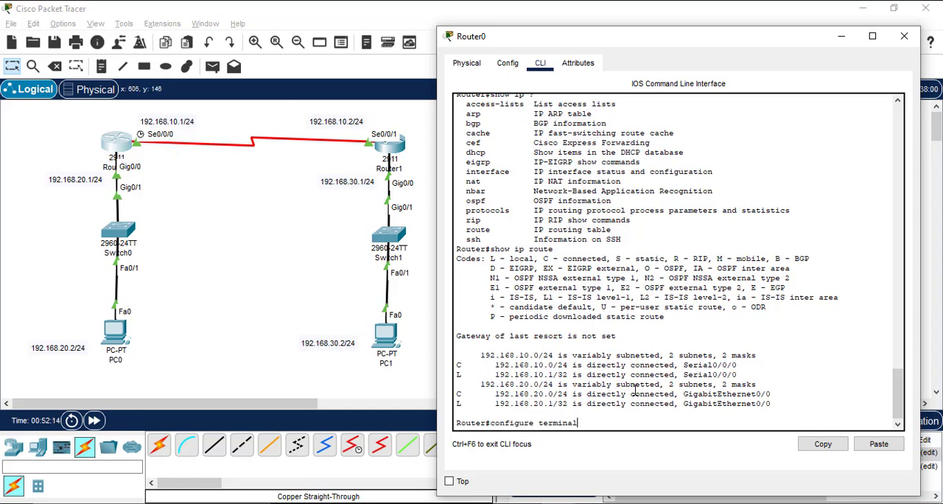
key(Return)
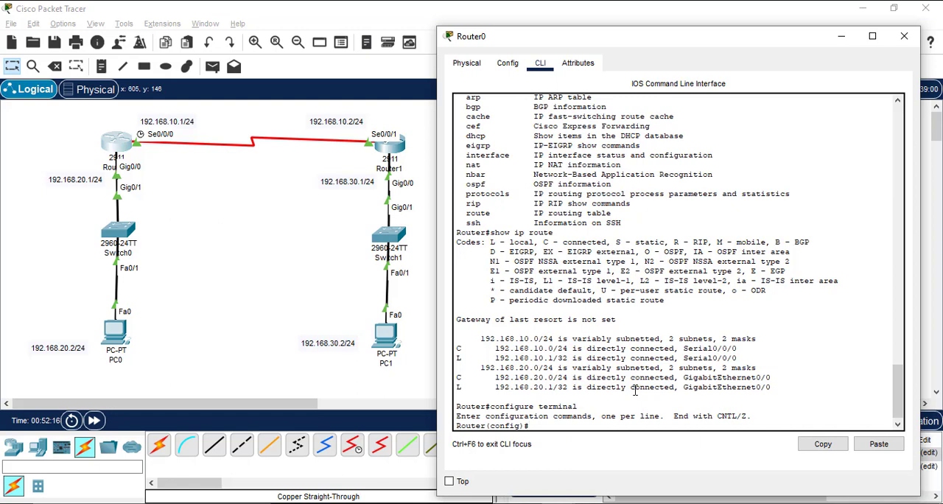
text(ip route 192.168.30.0 25)
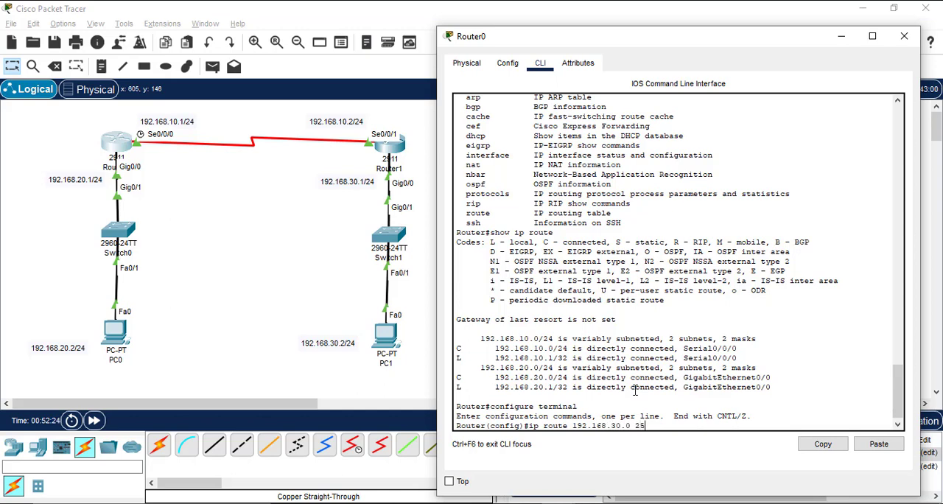
text(5.255.255.255.0)
key(Return)
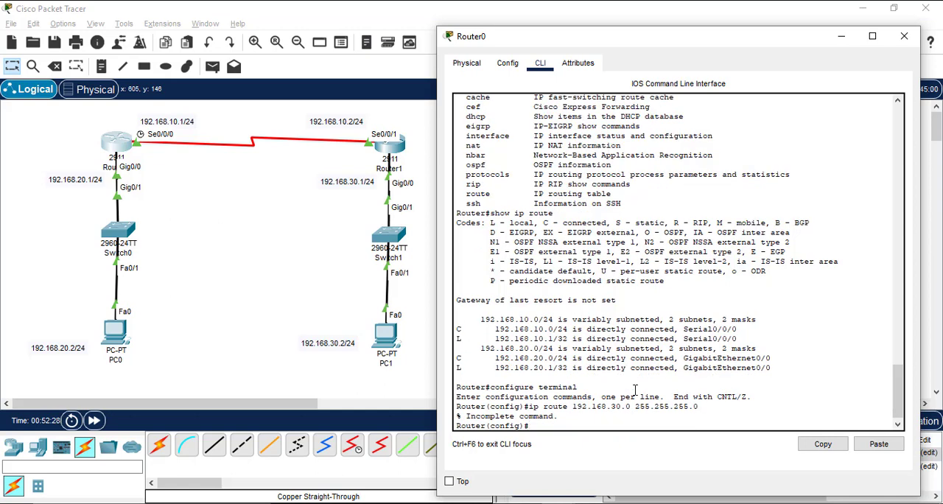
Step: Reissue the 192.168.30.0 255.255.255.0 static route on Router0 with next hop 192.168.10.2 and exit configuration mode
key(Up)
text(192.168.)
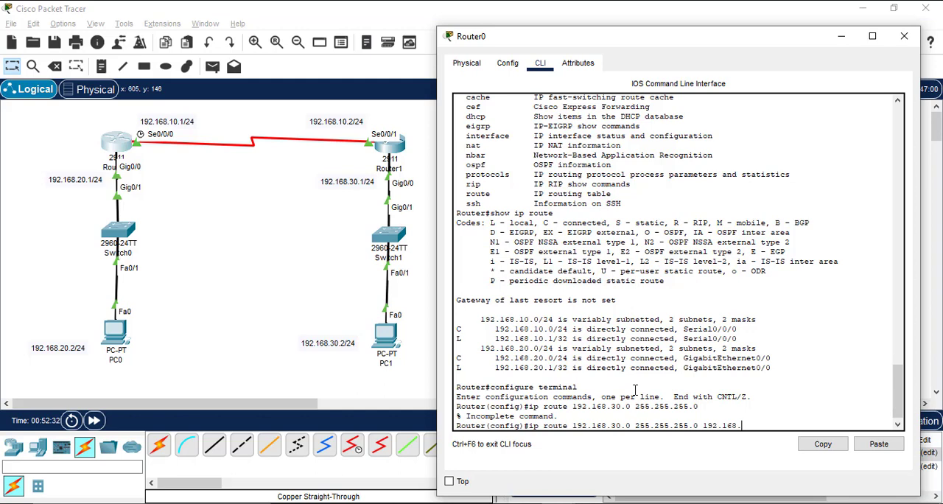
text(10.2)
key(Return)
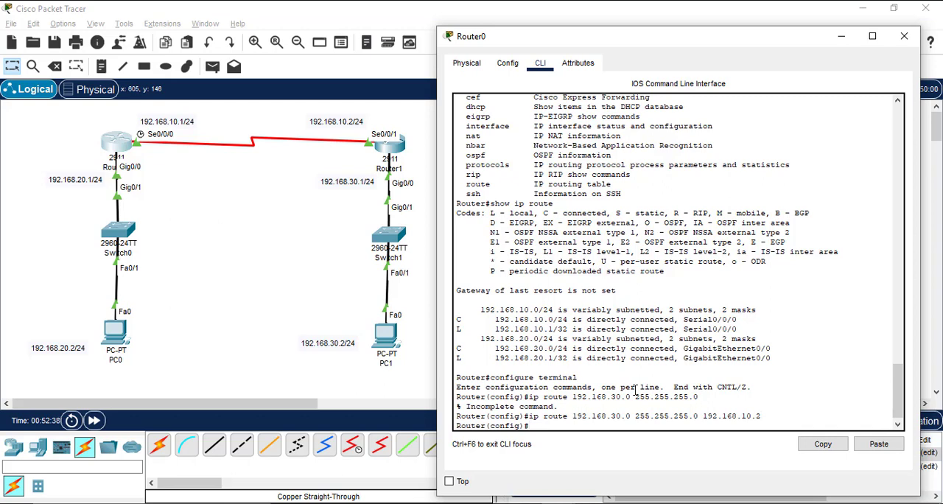
text(exit)
key(Return)
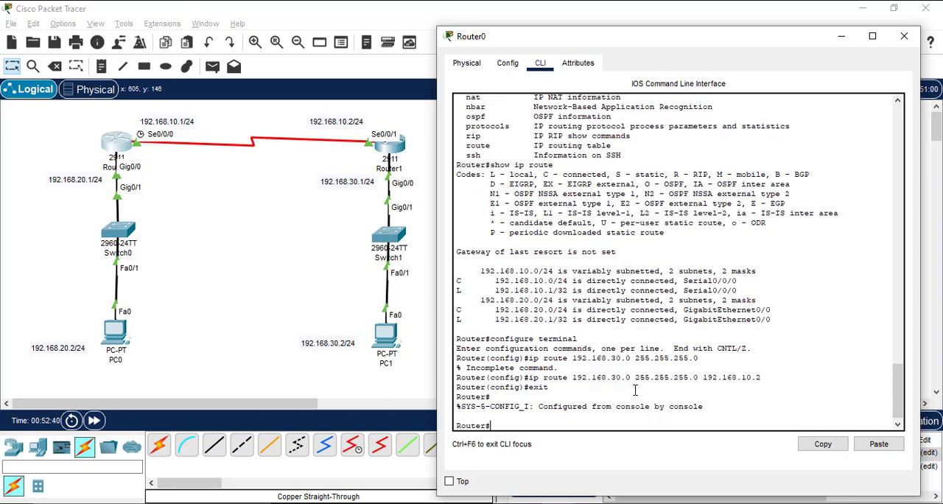
Step: Display Router0's routing table with show ip route, examine the static route entry and close the Router0 window
key(Return)
text(show ip route)
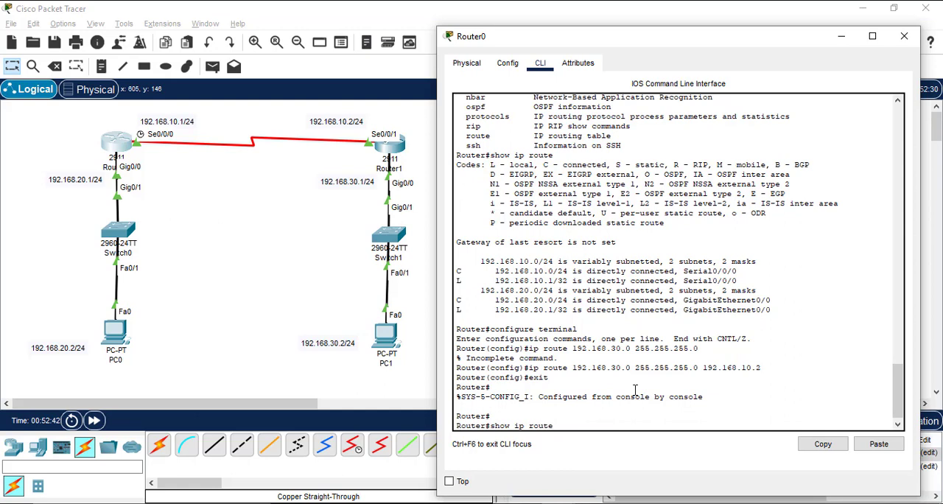
key(Return)
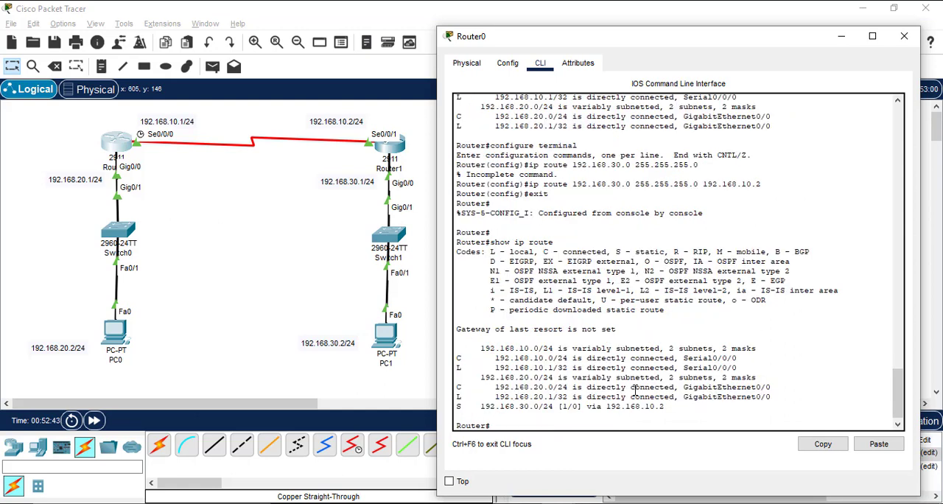
drag(671, 408, 485, 405)
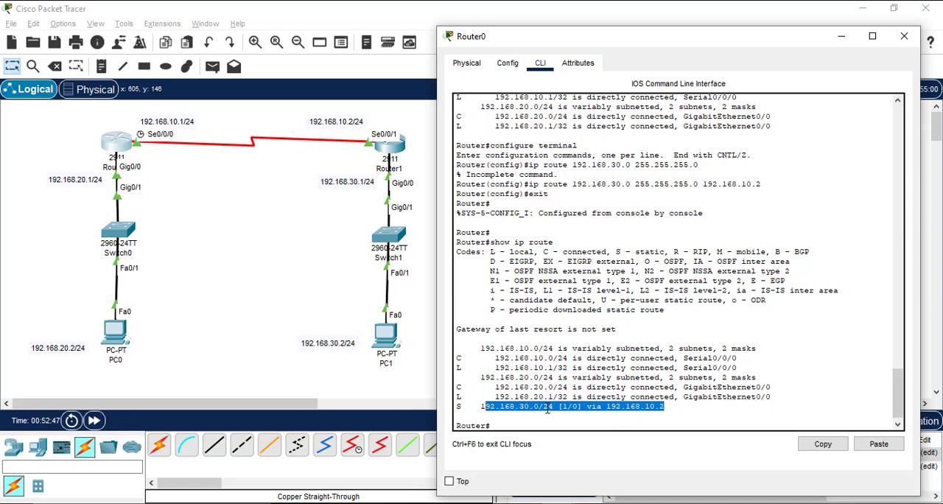
click(557, 415)
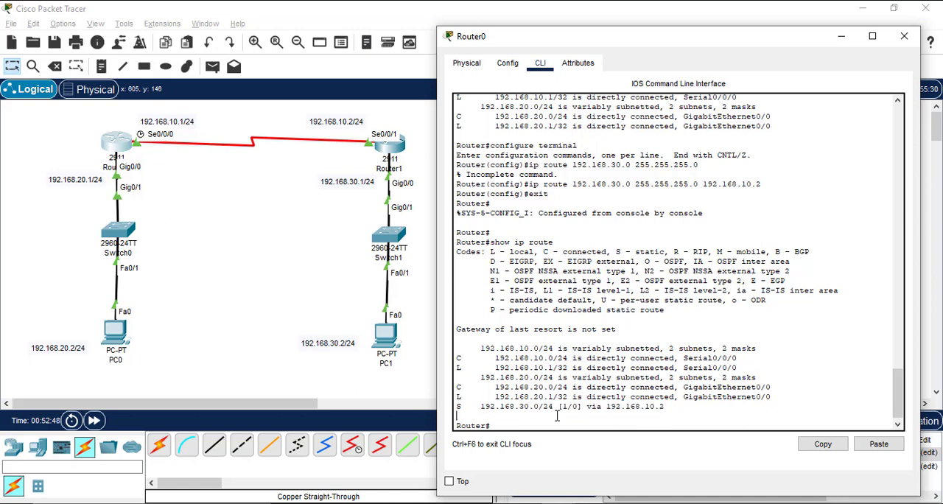
click(904, 37)
Step: Open Router1's command line beside the topology, enter privileged mode with enable and display its routing table with show ip route
click(383, 151)
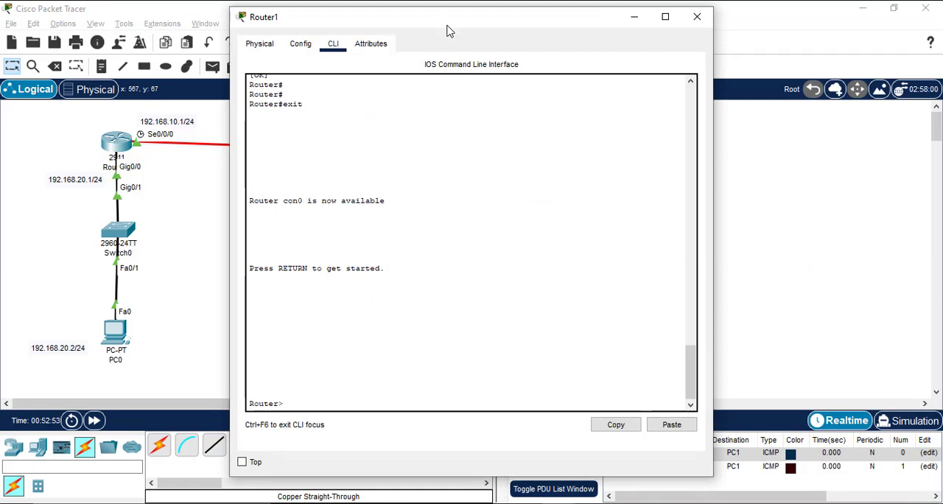
drag(448, 28, 651, 61)
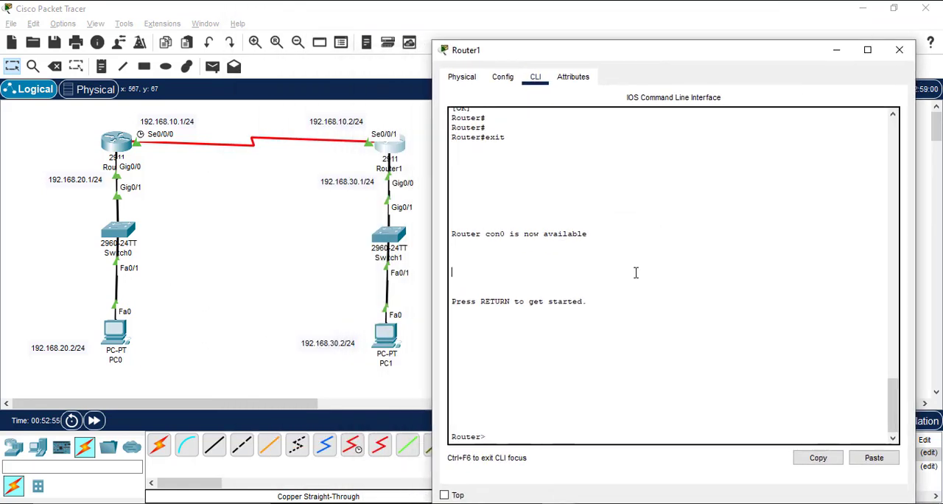
text(enable)
key(Return)
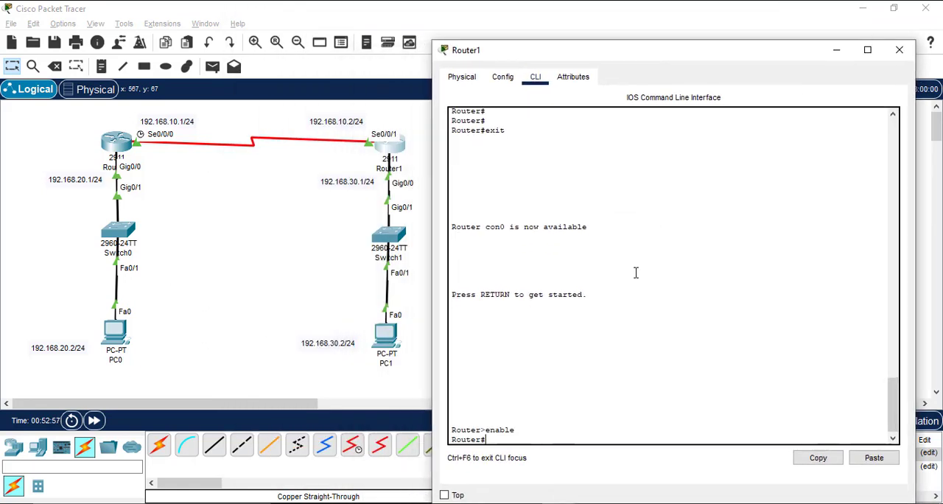
text(show ip route)
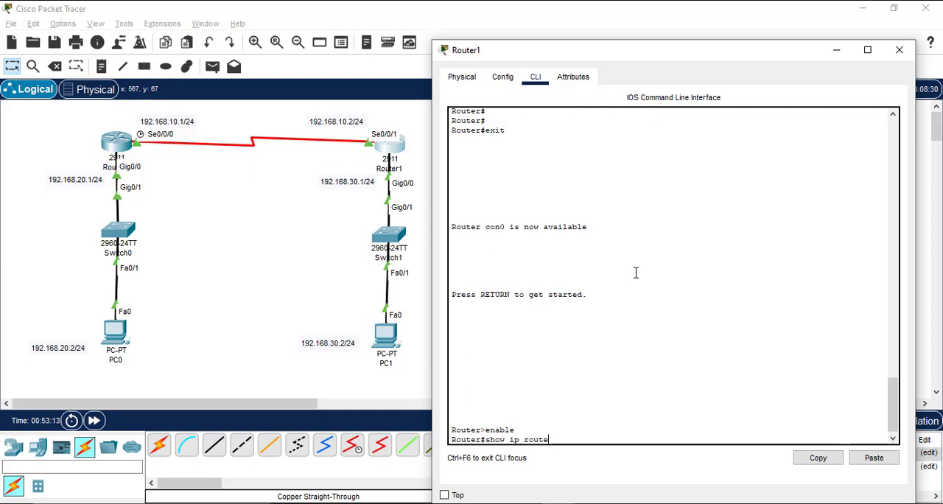
key(Return)
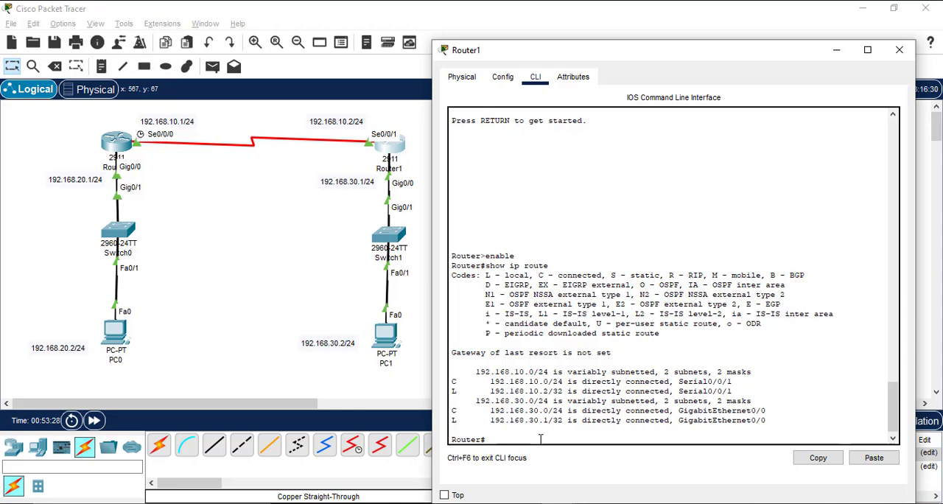
Step: Enter global configuration mode on Router1 with configure terminal
text(configure termin)
key(BackSpace)
key(BackSpace)
key(BackSpace)
key(BackSpace)
text(terminal)
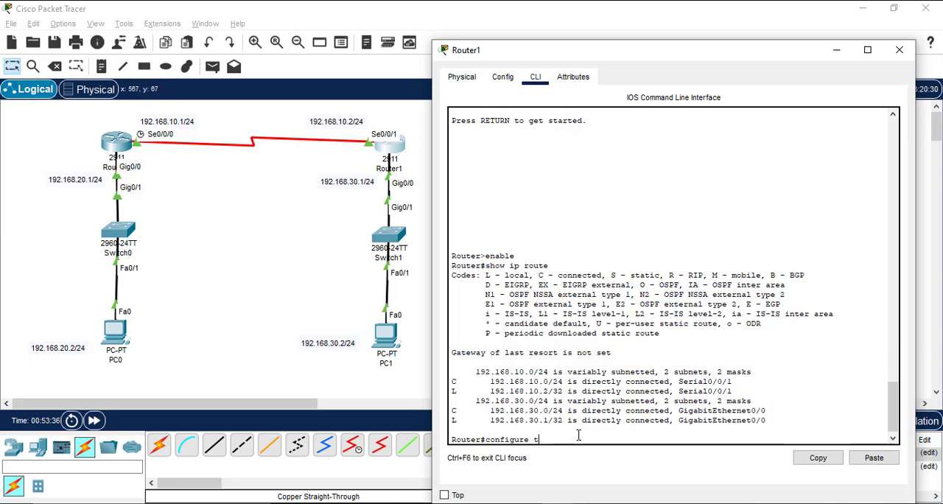
key(Return)
key(Return)
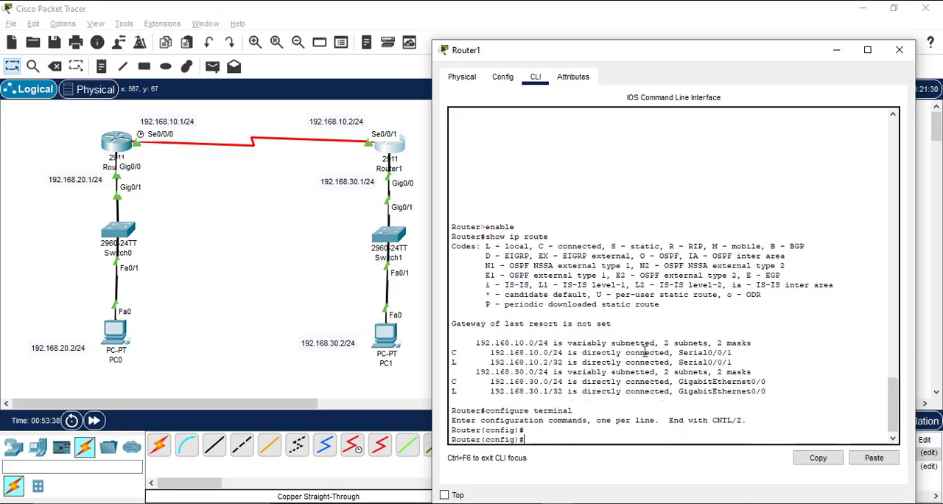
Step: Try to add a static route on Router1 to 192.168.20.0 255.255.255.0, first without a next hop and again via 192.168.10.2
text(ip route 192.168.)
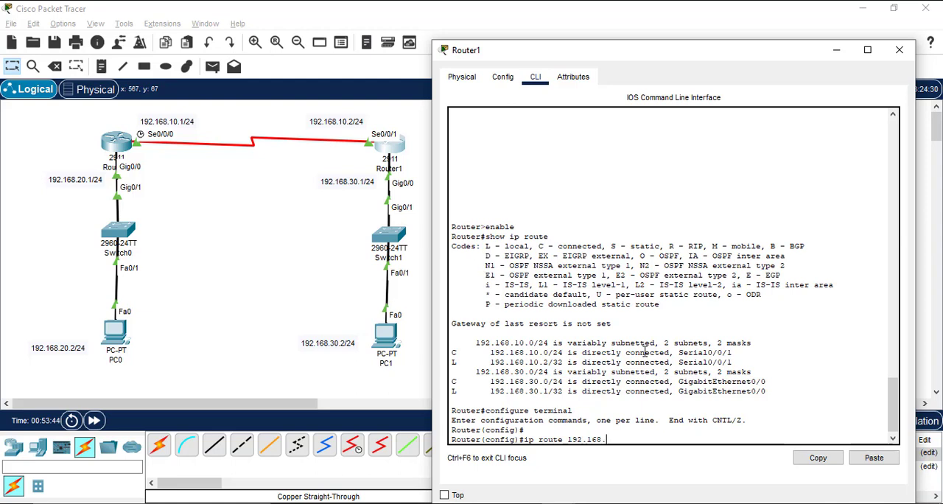
text(20.0 255.255.255)
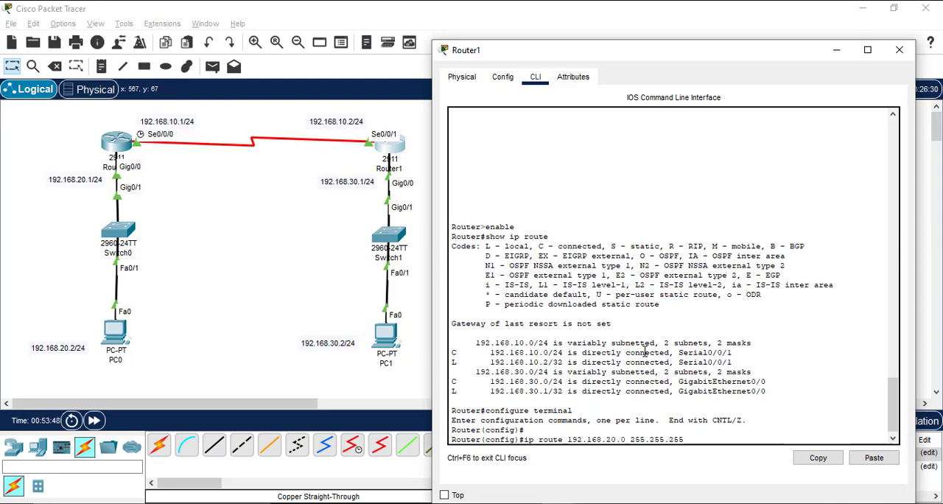
text(.0)
key(Return)
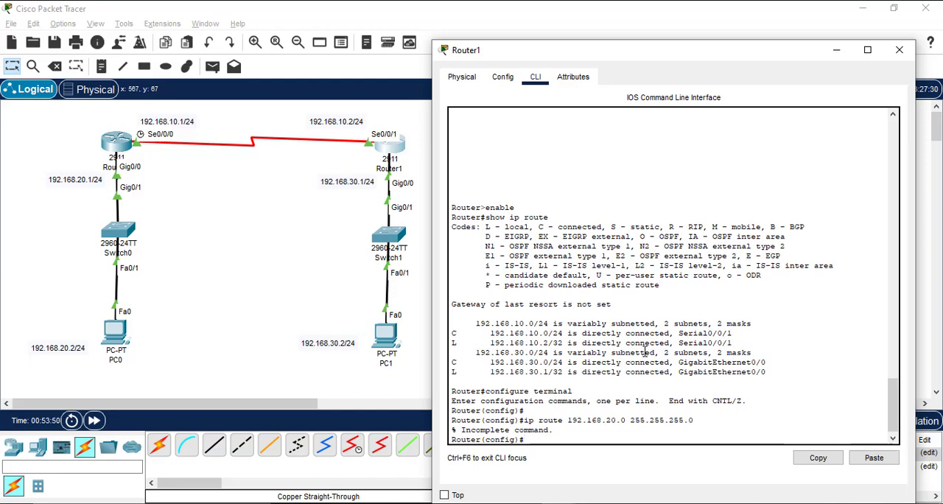
key(Up)
text(192.168)
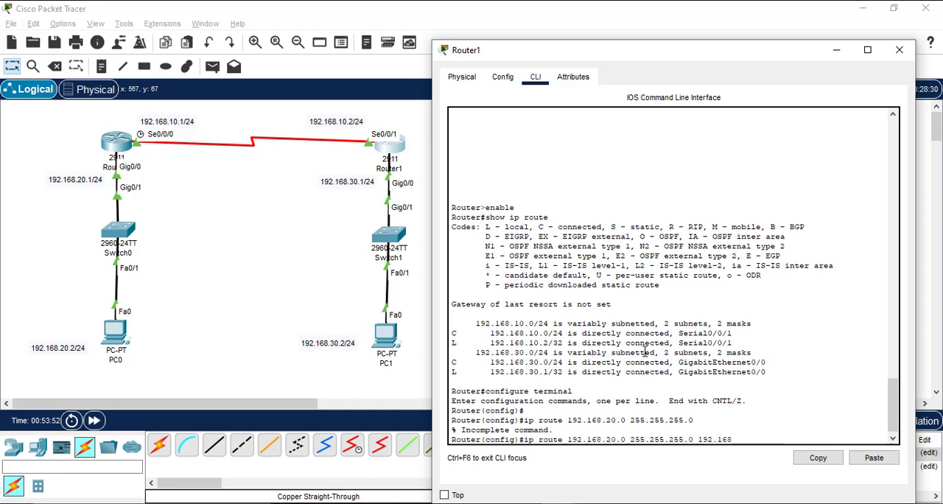
text(.10.2)
key(Return)
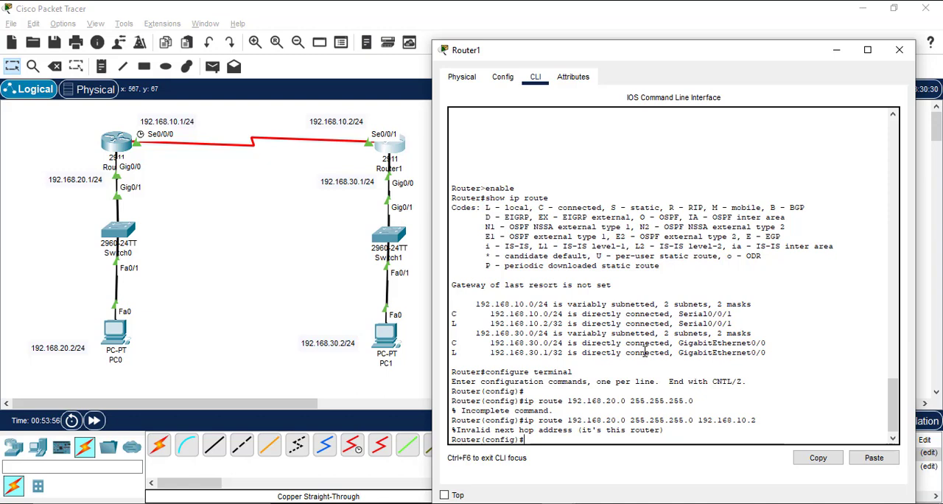
Step: Reissue Router1's static route to 192.168.20.0 255.255.255.0 with next hop 192.168.10.1, exit the console session and close the Router1 window
key(Up)
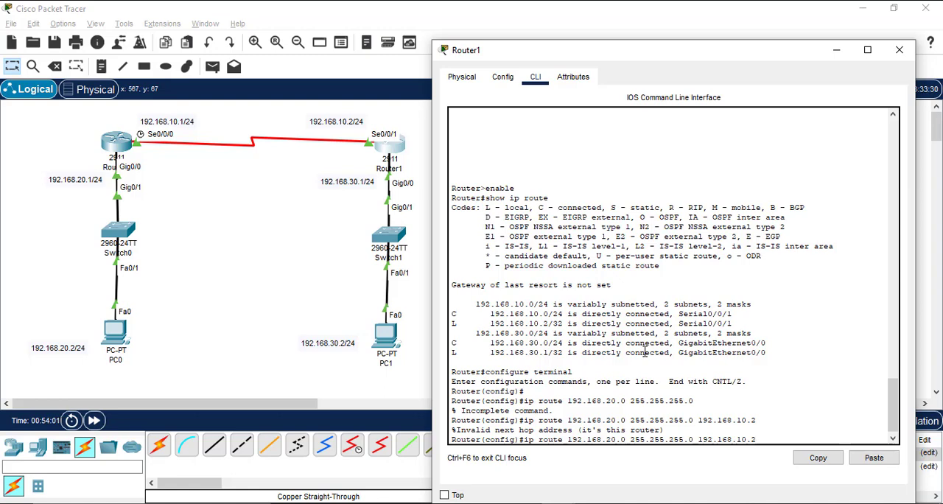
key(BackSpace)
text(1)
key(Return)
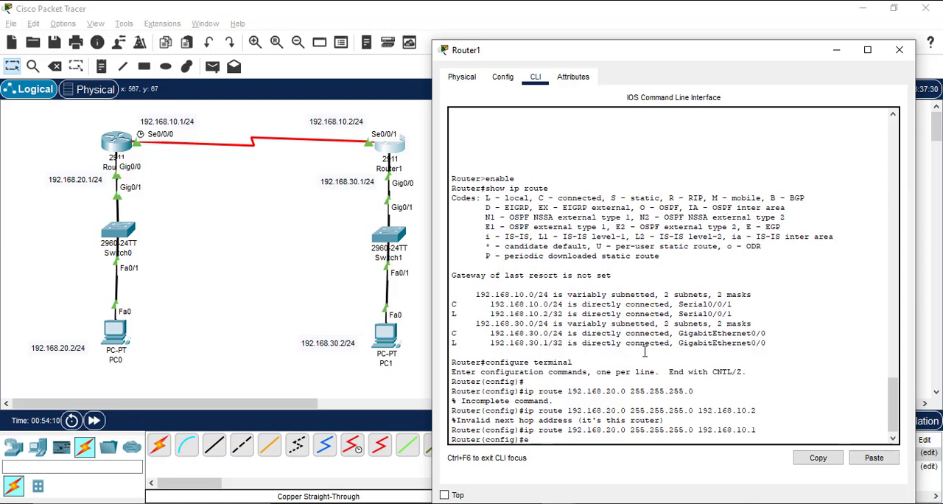
text(exit)
key(Return)
text(exit)
key(Return)
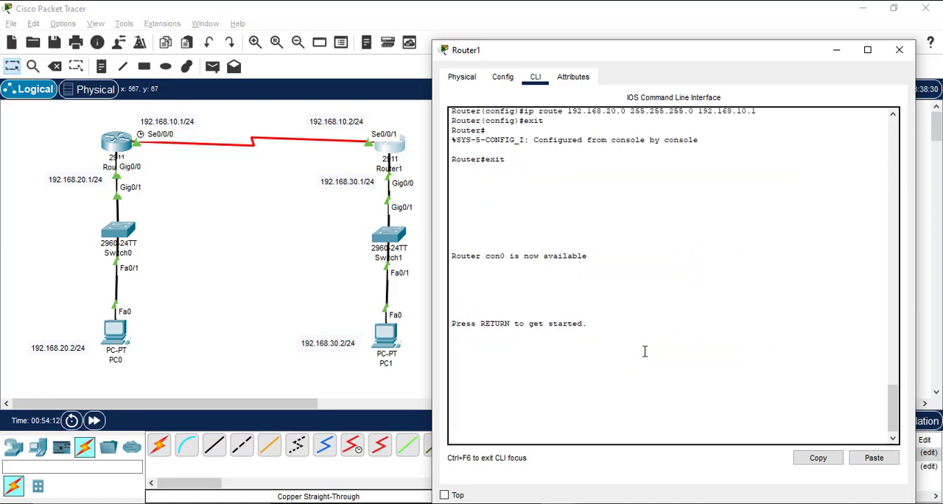
key(Return)
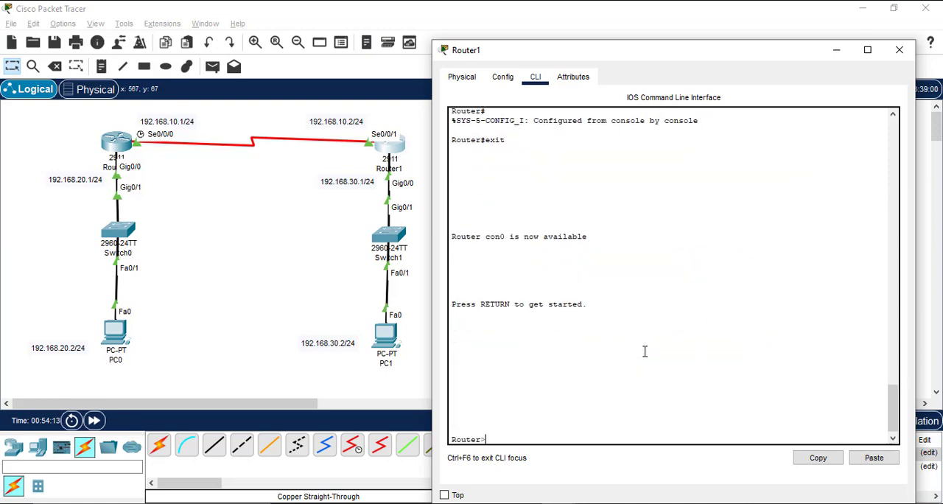
click(899, 49)
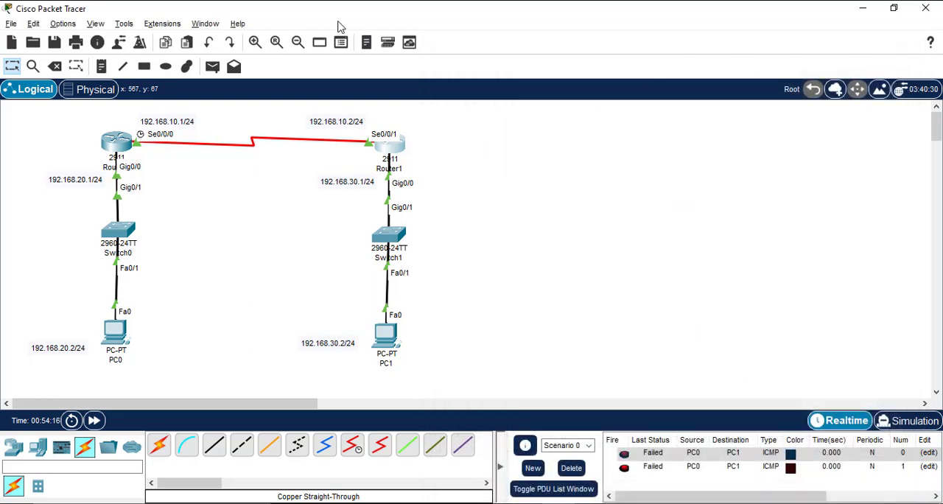
Step: Retest connectivity by sending two simple PDUs from PC0 to PC1 and check their statuses in the PDU list
click(212, 66)
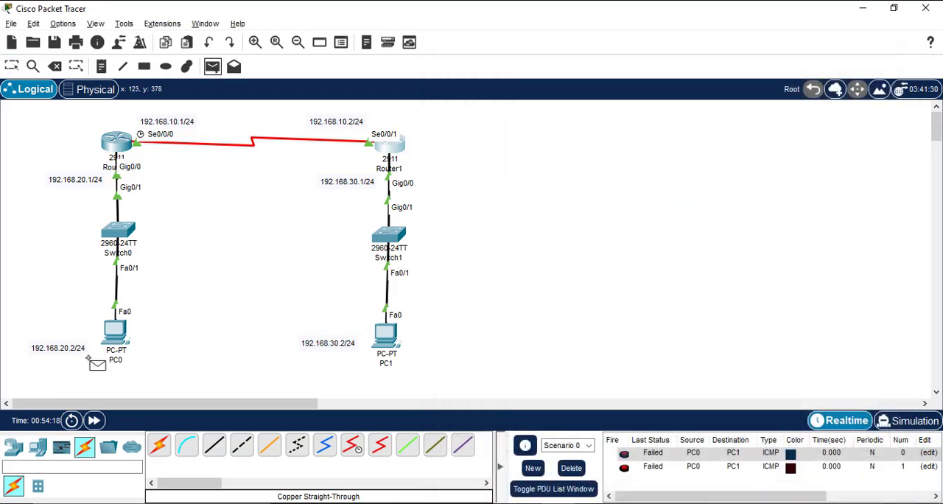
click(113, 341)
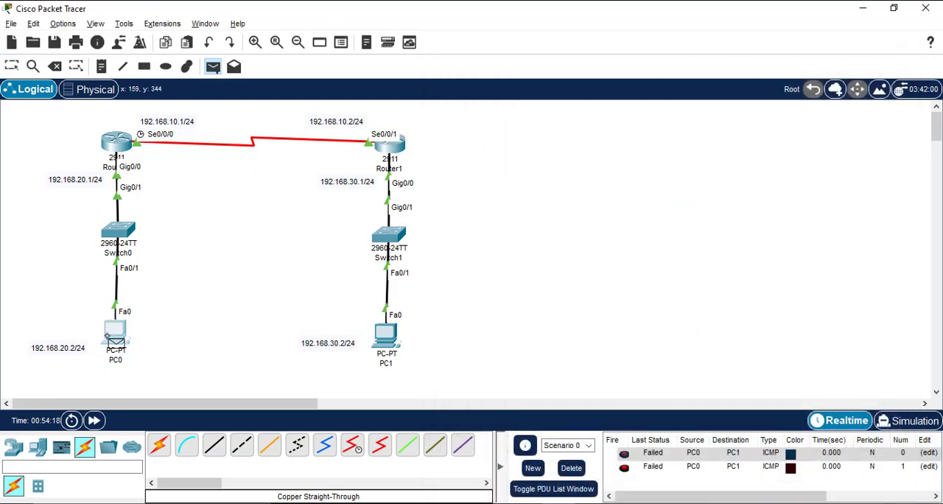
click(380, 333)
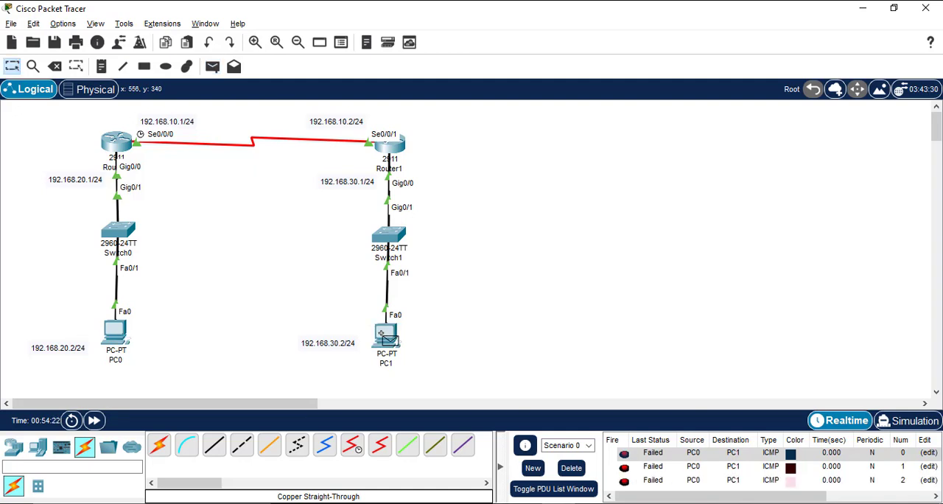
click(212, 66)
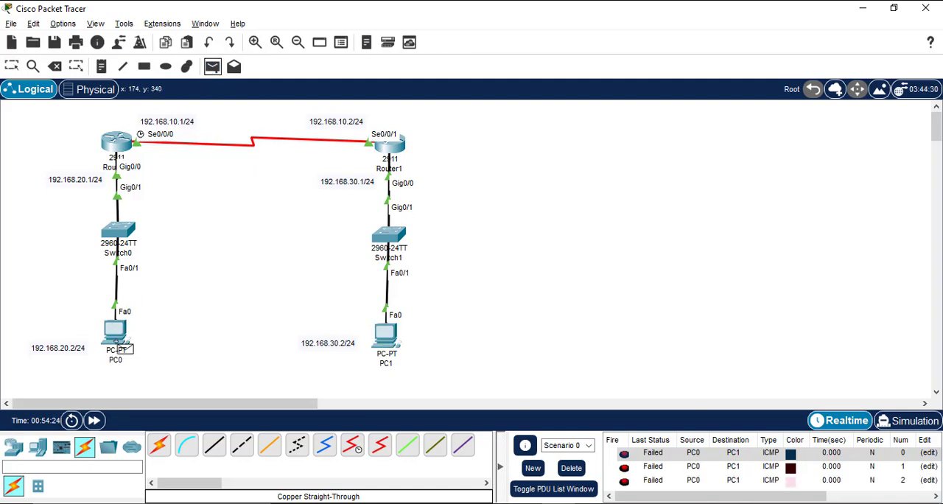
click(116, 339)
click(389, 340)
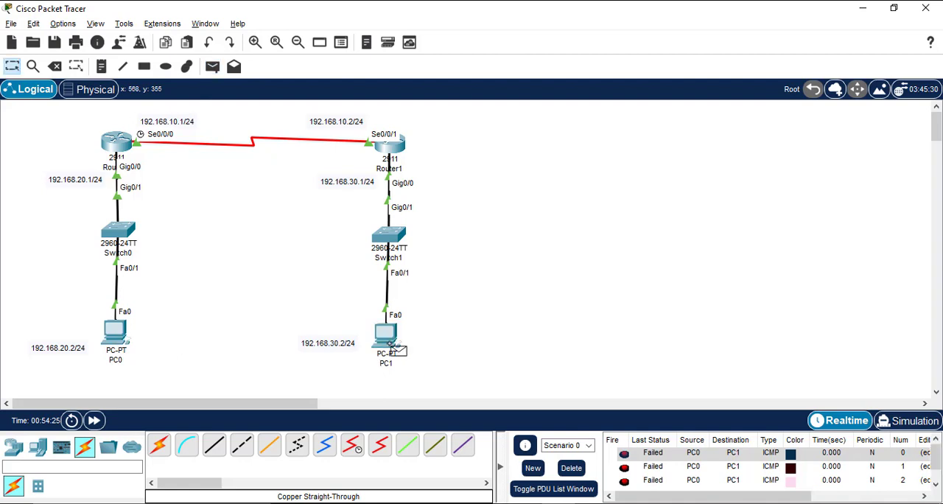
scroll(715, 487, down, 1)
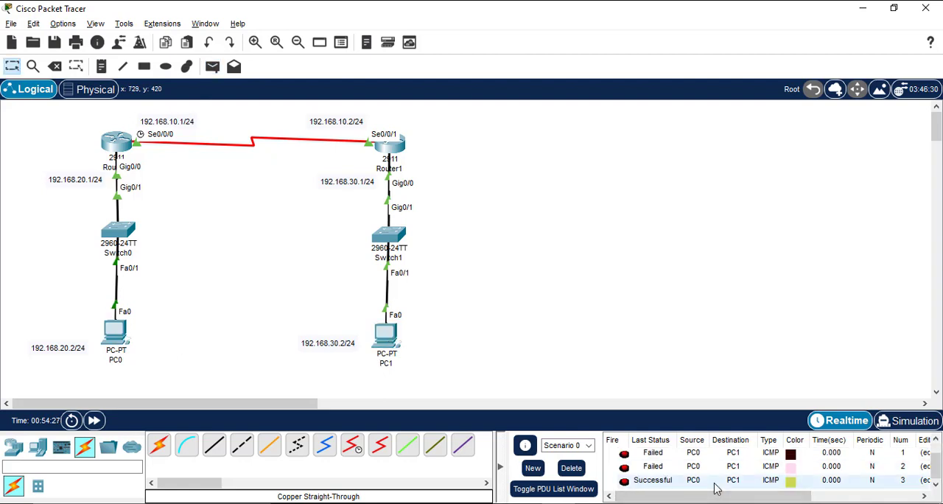
click(653, 468)
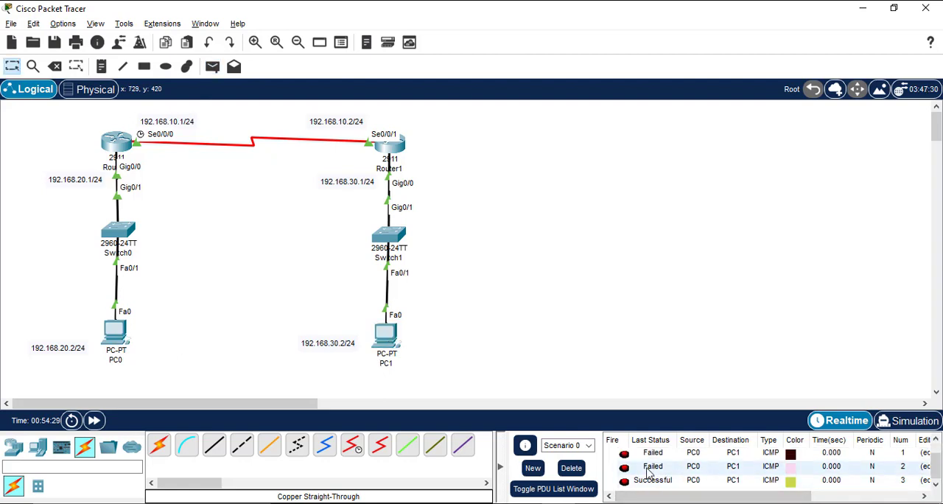
Step: Check the status of the latest PDU from PC0 to PC1, and open the Command Prompt on PC0
click(639, 481)
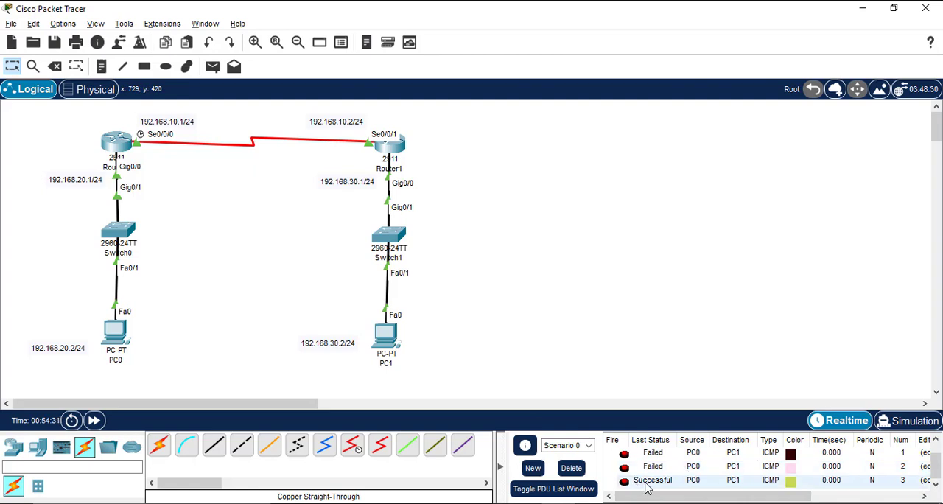
click(645, 482)
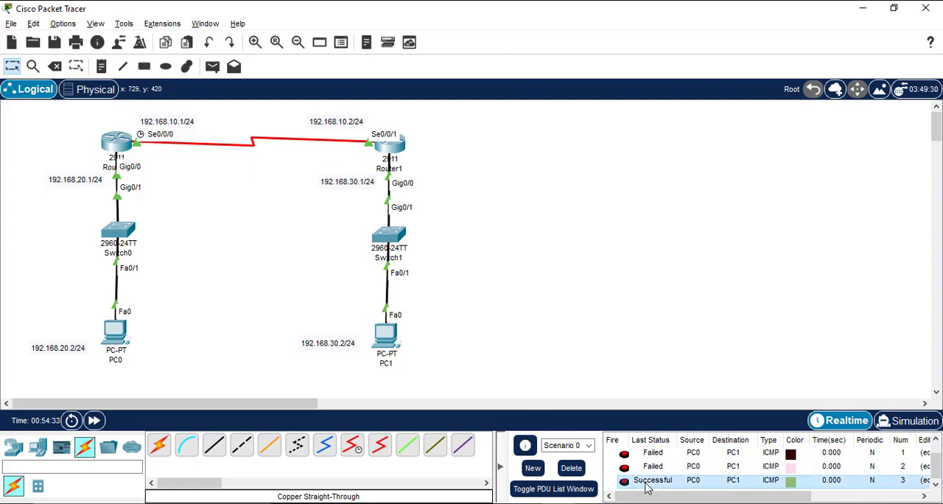
click(116, 328)
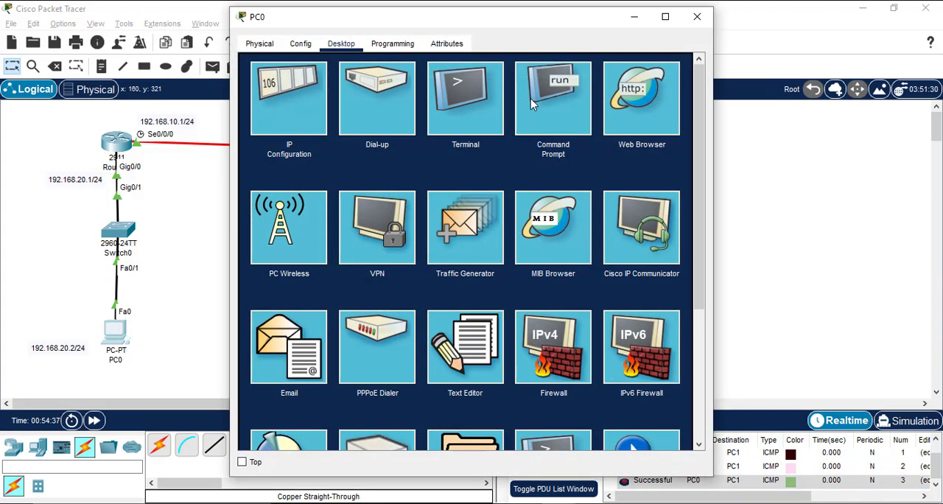
click(531, 99)
drag(417, 20, 671, 45)
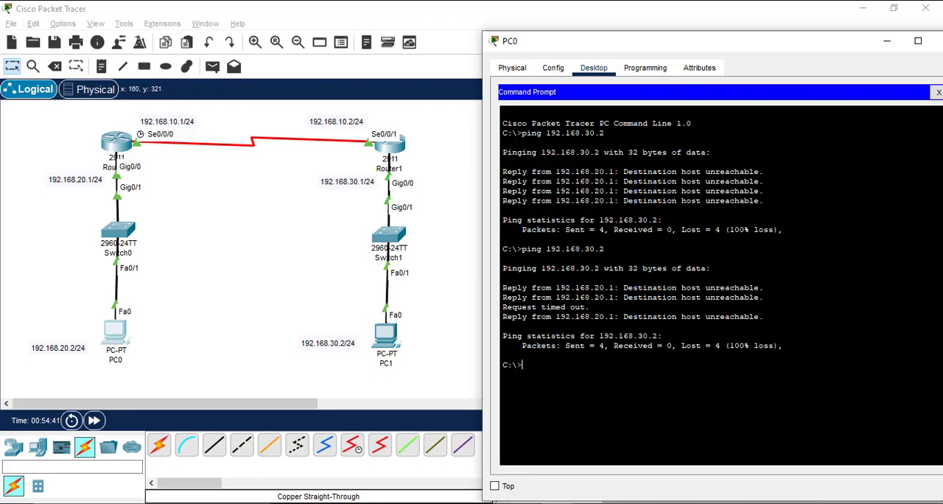
Step: Ping 192.168.30.2 from PC0 to test the route to PC1, and close PC0's Command Prompt and window
text(ping 192.168.30.2)
key(Return)
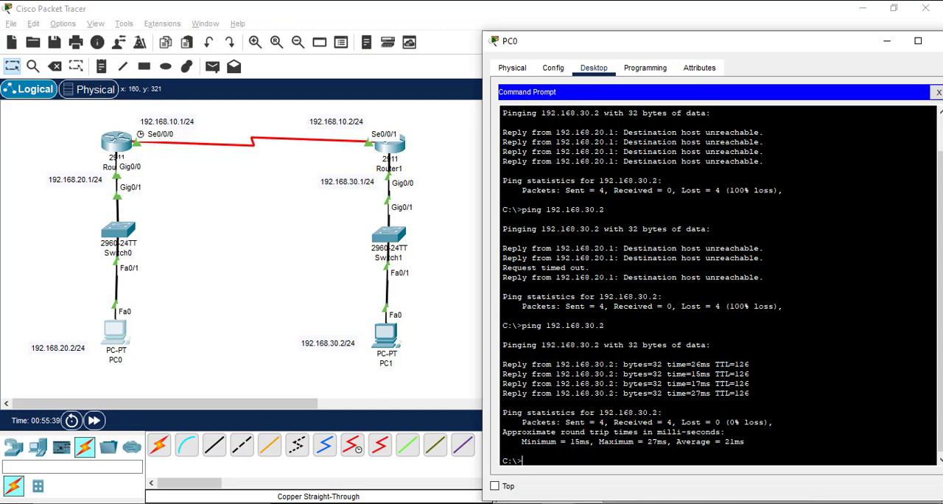
drag(854, 45, 771, 48)
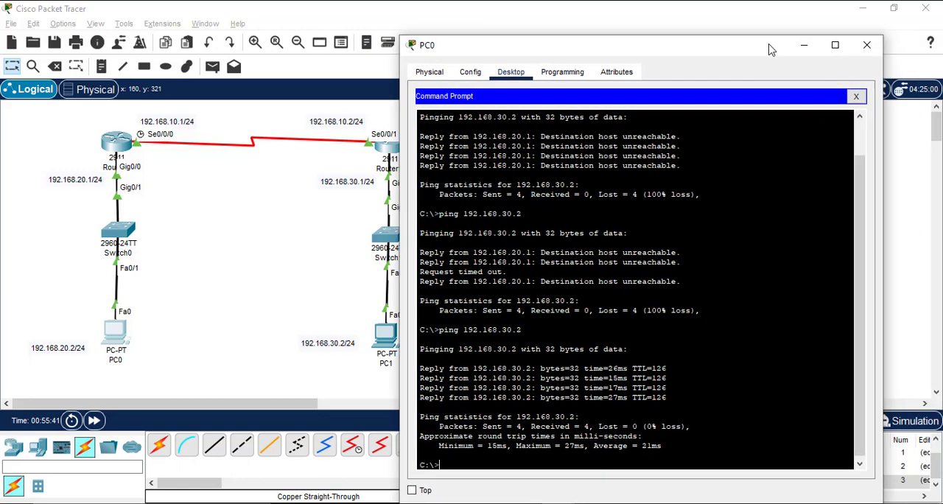
click(856, 97)
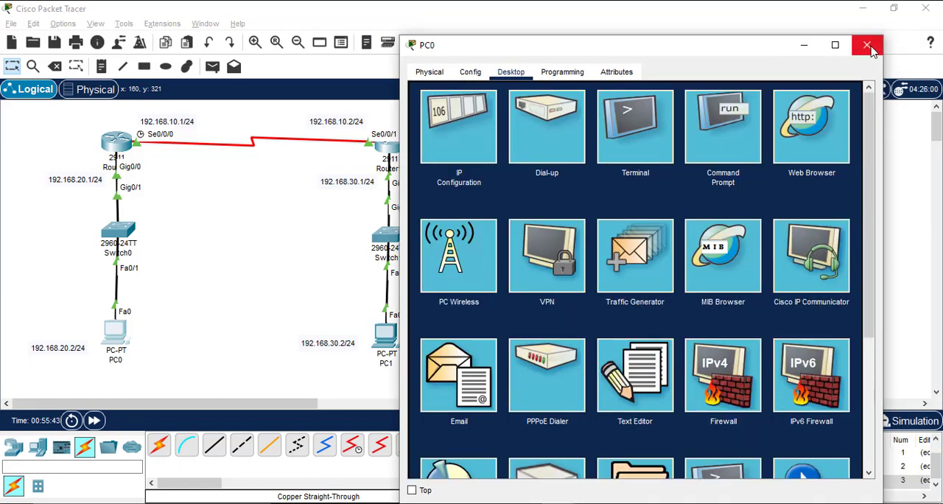
click(867, 46)
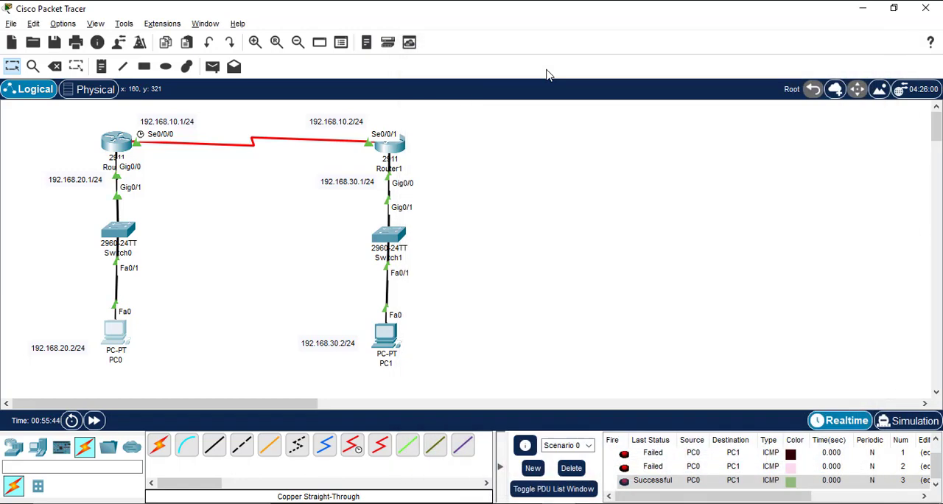
Step: Save Router0's configuration with copy running-config startup-config, accepting the default destination filename
click(122, 142)
drag(354, 24, 643, 49)
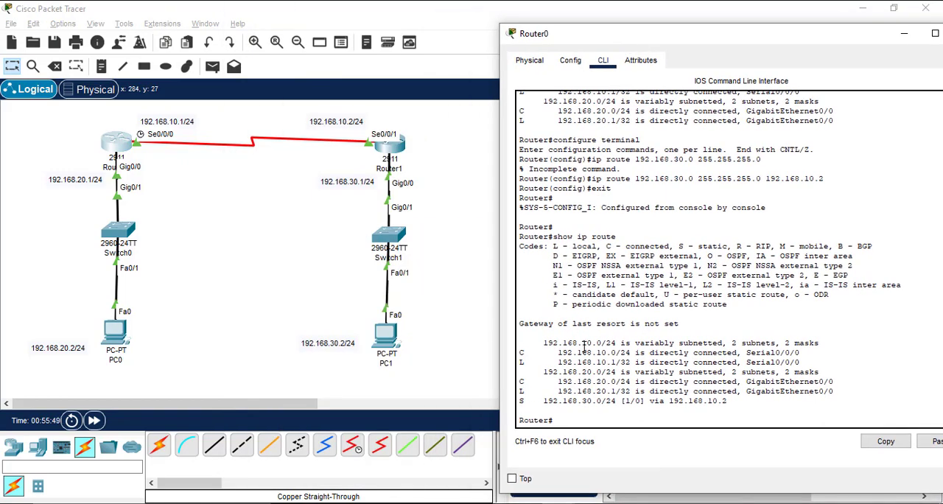
key(Return)
text(copy run)
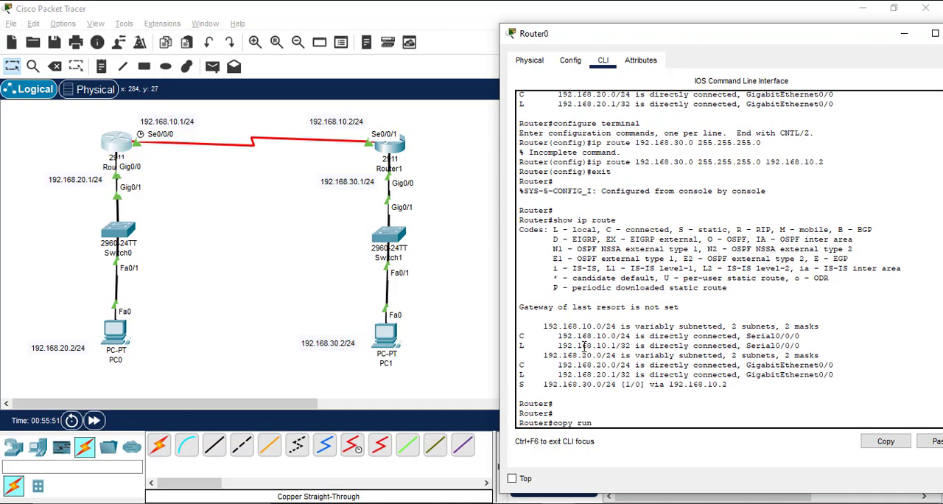
text(ning-config )
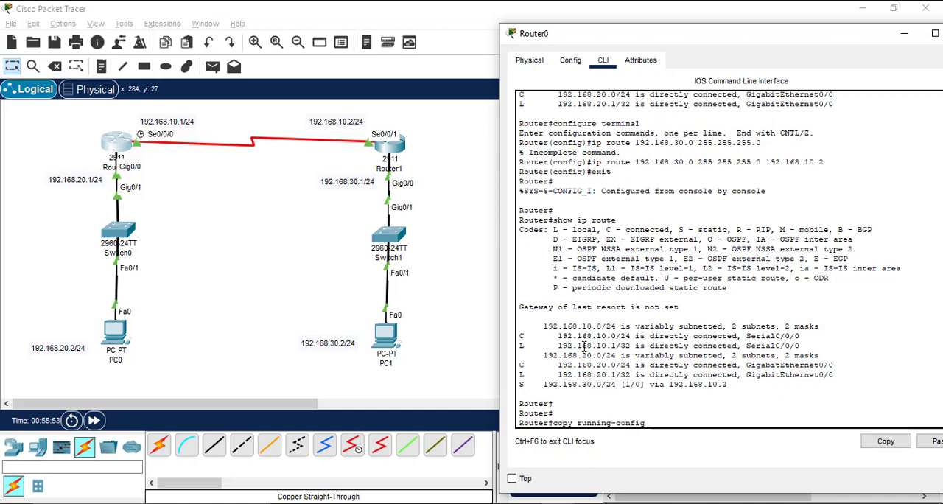
text(startup)
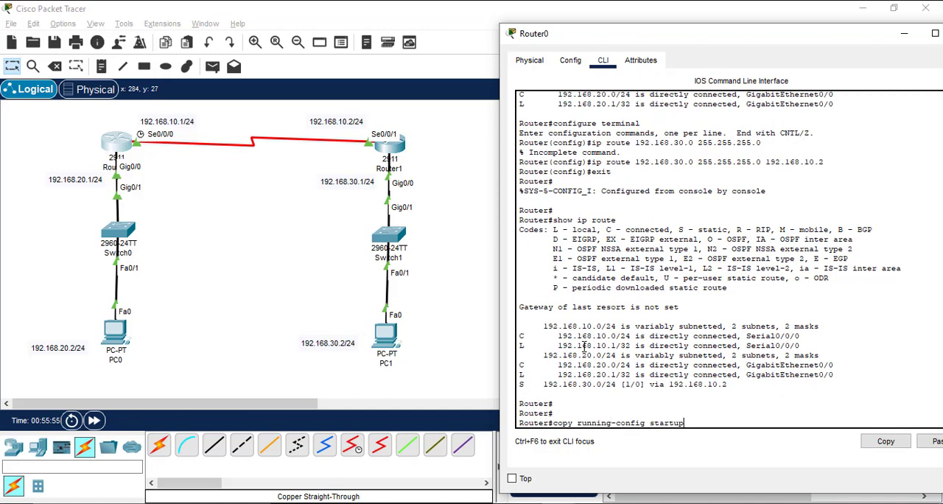
text(-config)
key(Return)
Step: Exit Router0's console session and close the Router0 window
key(Return)
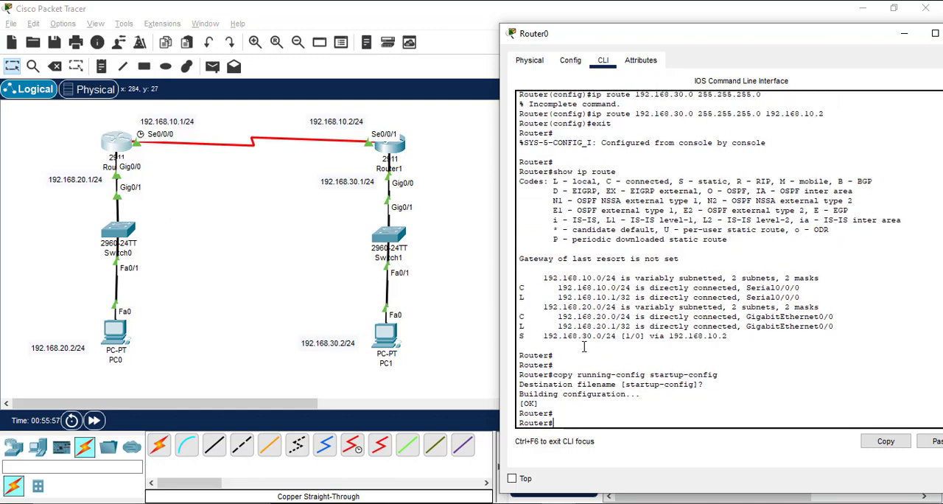
text(exit)
key(Return)
key(Return)
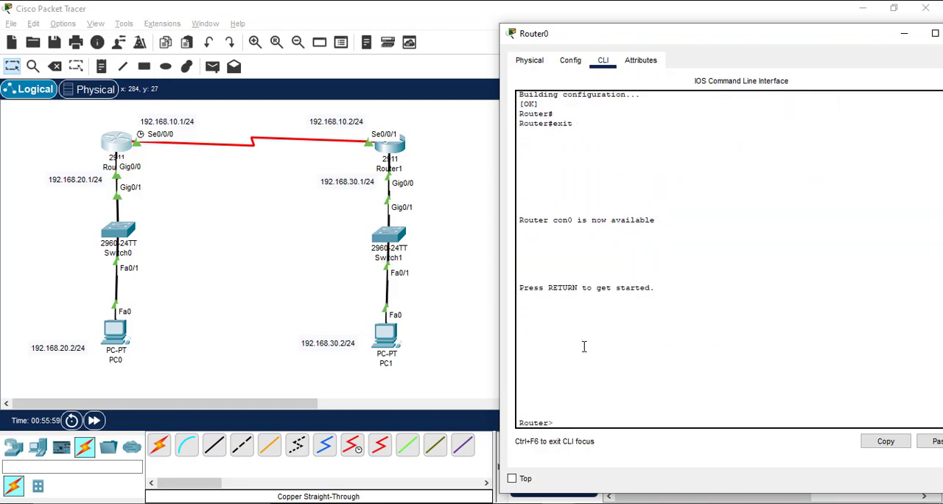
drag(861, 46, 632, 62)
click(755, 46)
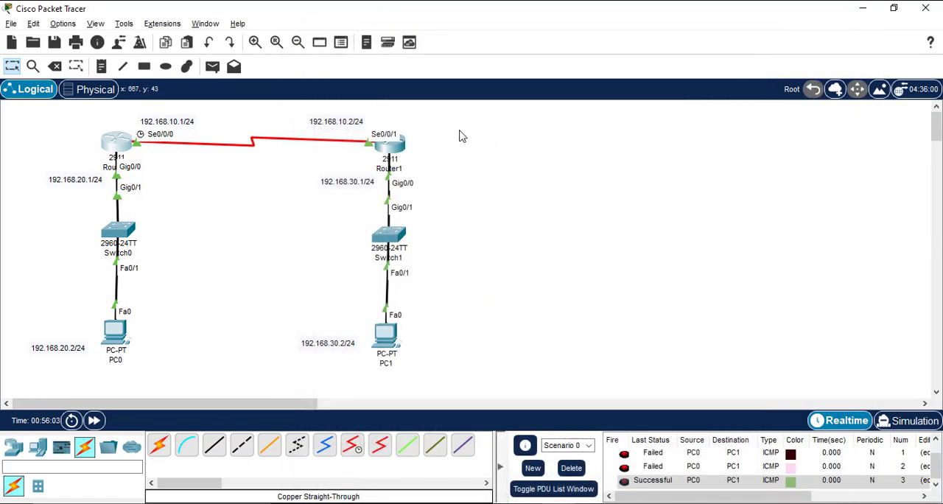
Step: Open Router1's command line and enter privileged EXEC mode with enable
click(391, 144)
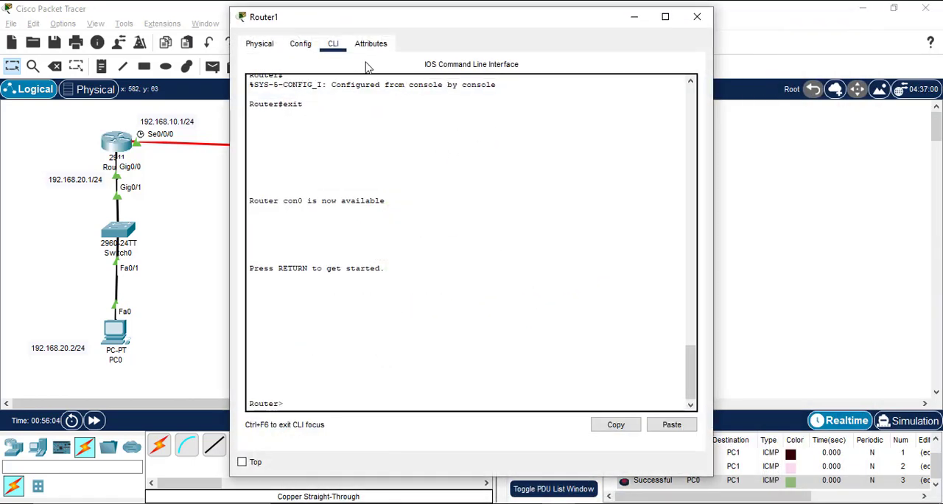
drag(403, 25, 608, 59)
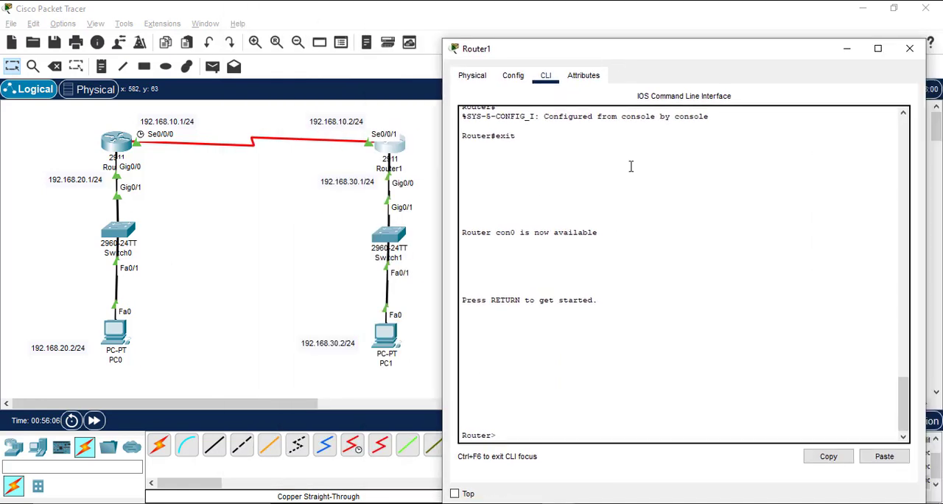
key(Return)
text(je)
text(enable)
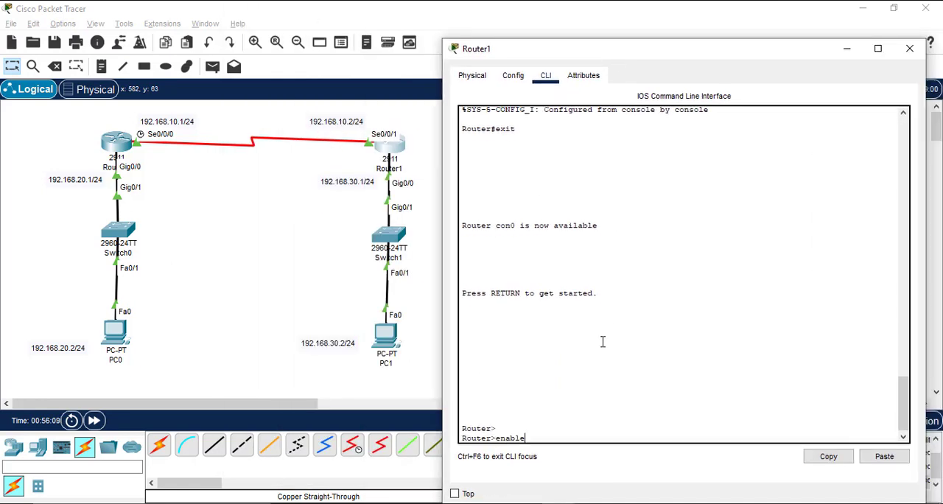
key(Return)
Step: Save Router1's configuration with copy running-config startup-config, accepting the default destination filename, and close the Router1 window
text(configu)
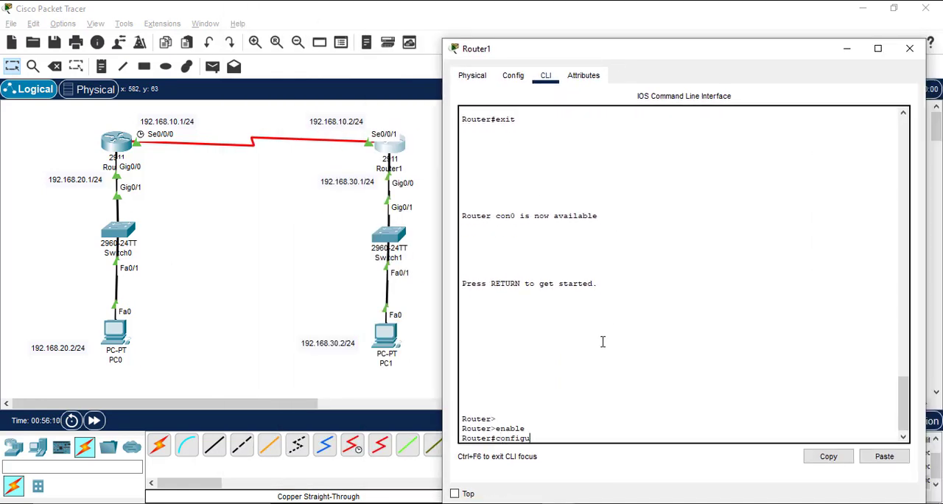
key(BackSpace)
key(BackSpace)
key(BackSpace)
key(BackSpace)
key(BackSpace)
key(BackSpace)
key(BackSpace)
text(copy running-config startup-cofi)
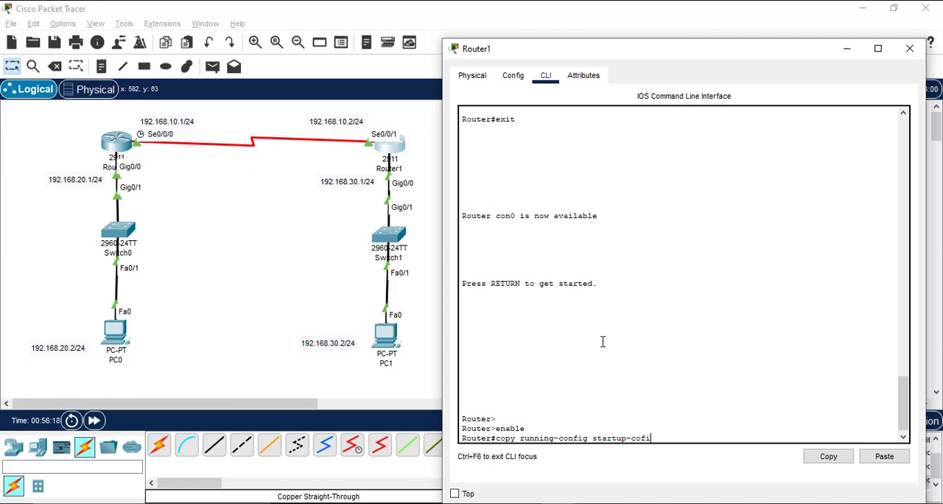
key(BackSpace)
key(BackSpace)
text(nfig)
key(Return)
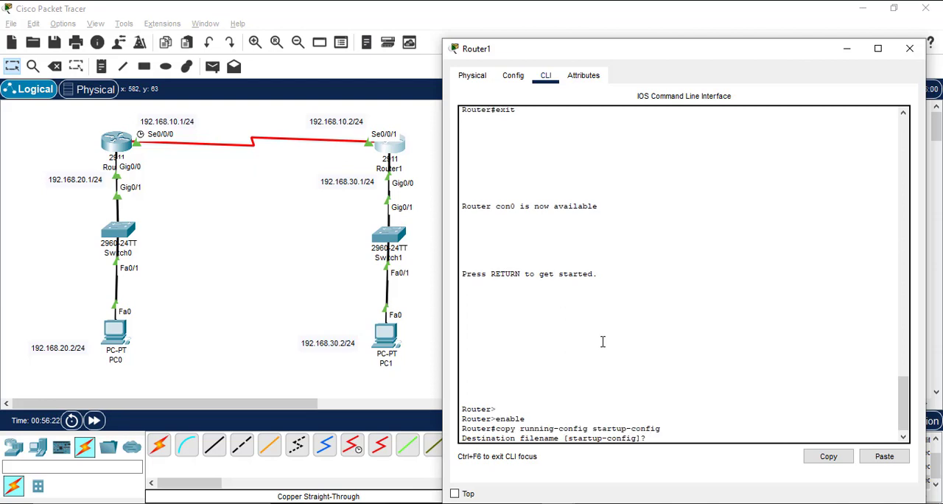
key(Return)
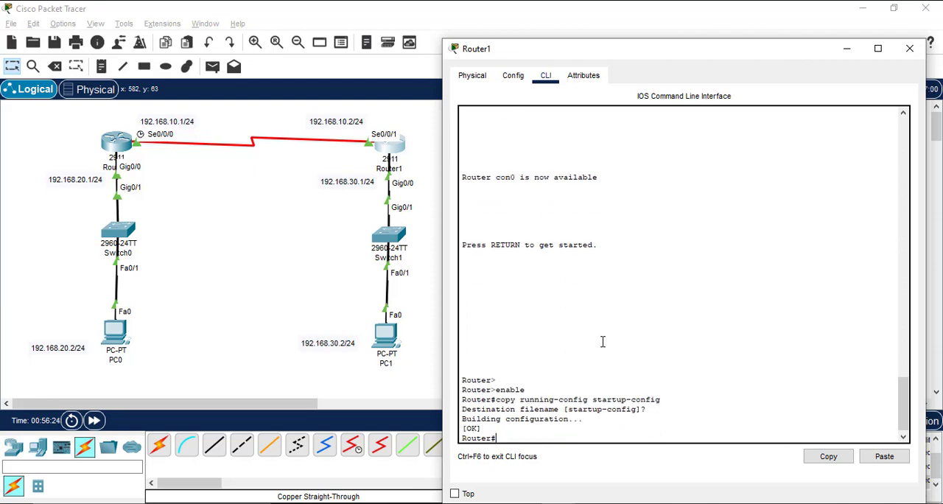
key(Return)
key(Return)
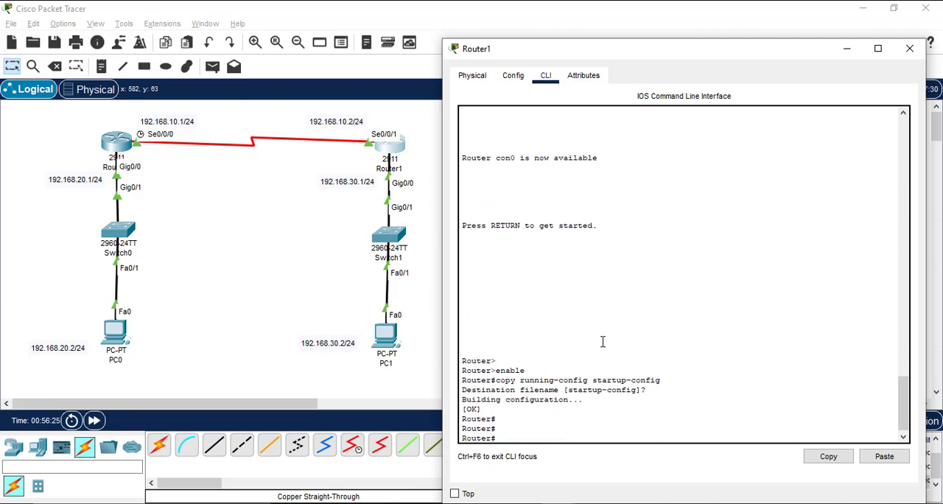
click(910, 48)
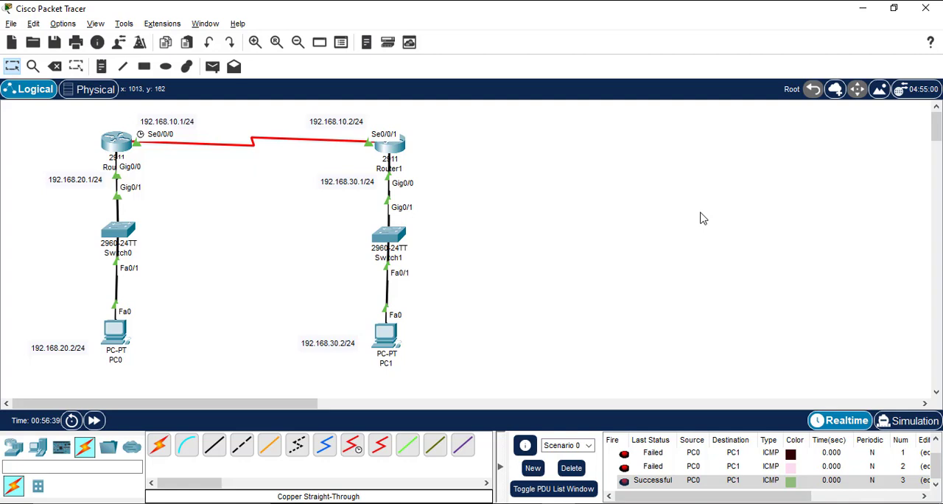
Step: Delete Scenario 0's existing PDUs and send a new simple PDU from PC0 to PC1
click(675, 482)
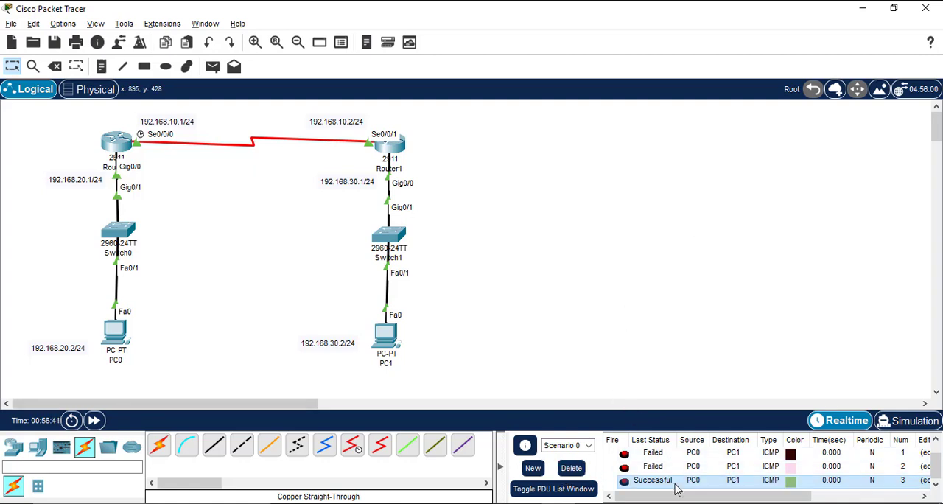
click(573, 471)
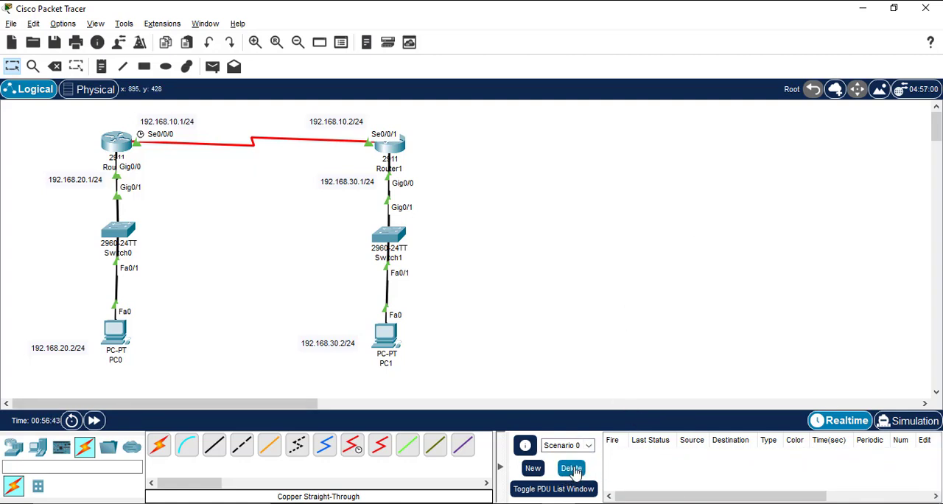
click(211, 67)
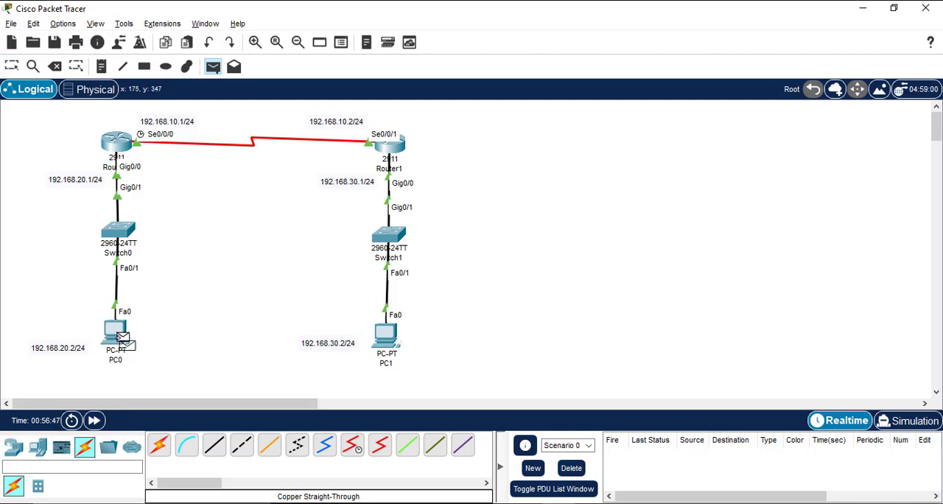
click(119, 335)
click(397, 337)
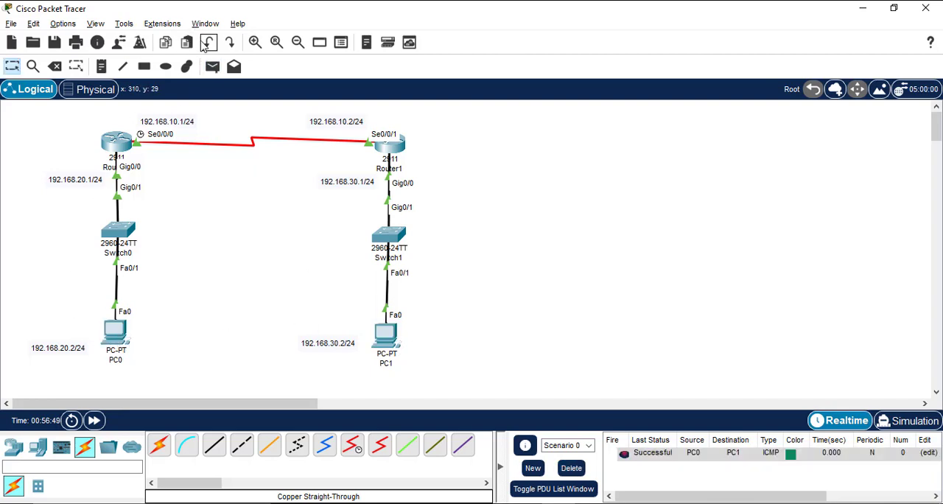
Step: Send a simple PDU from PC1 to PC0 to test the reverse direction
click(212, 68)
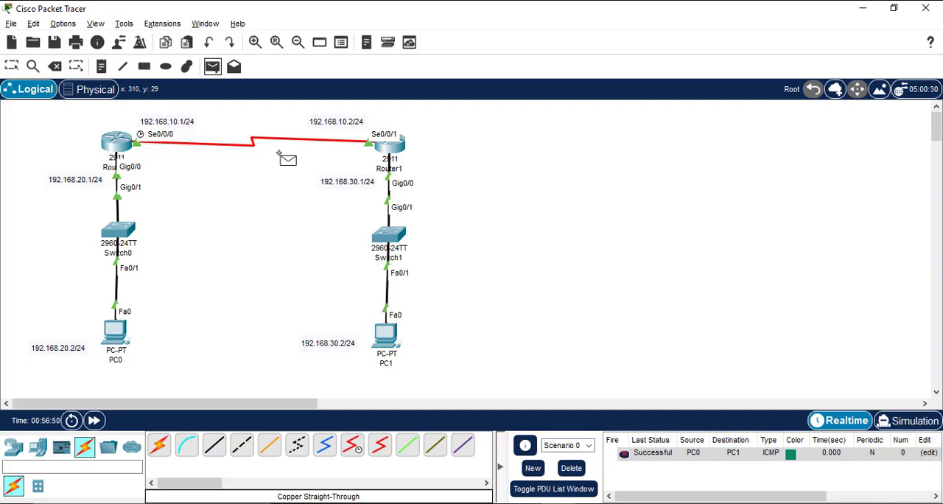
click(398, 338)
click(118, 329)
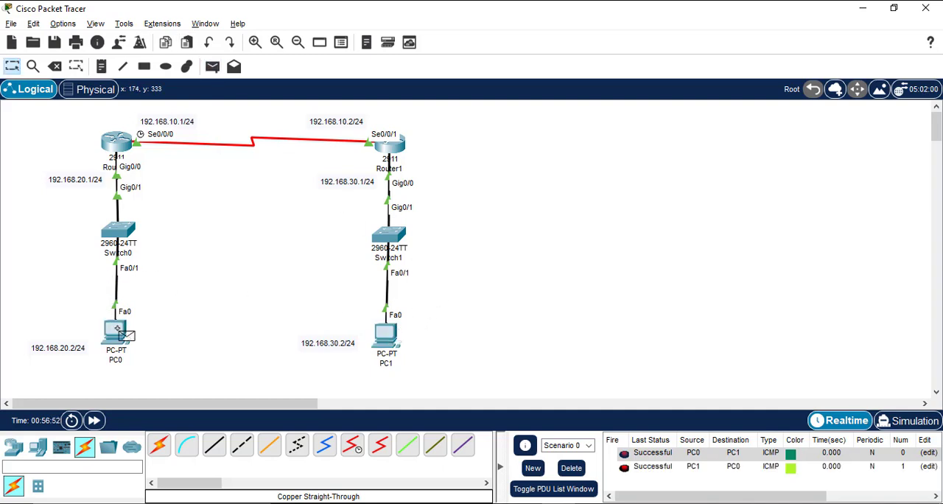